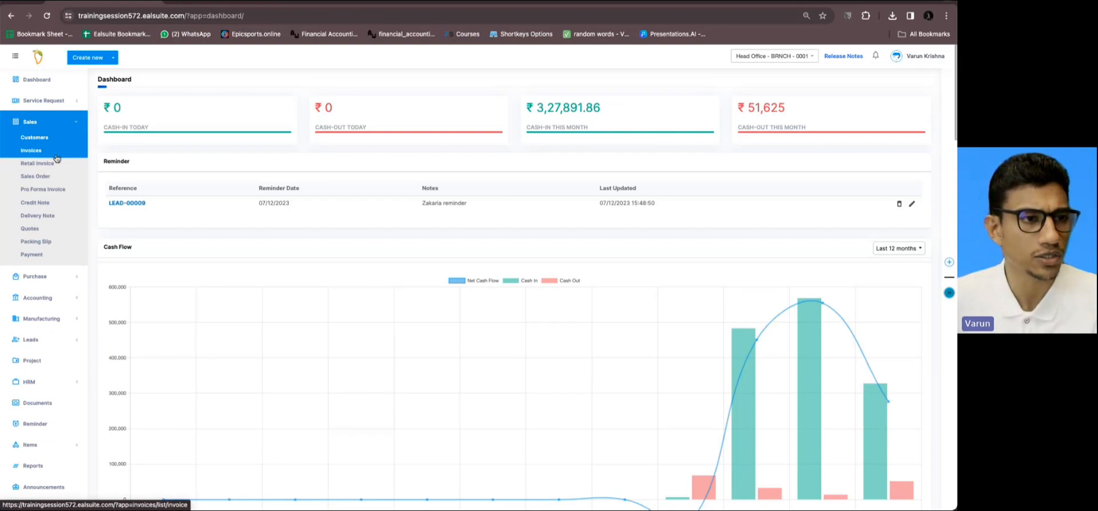
# Open the list of customers in the Sales section.
pyautogui.click(55, 151)
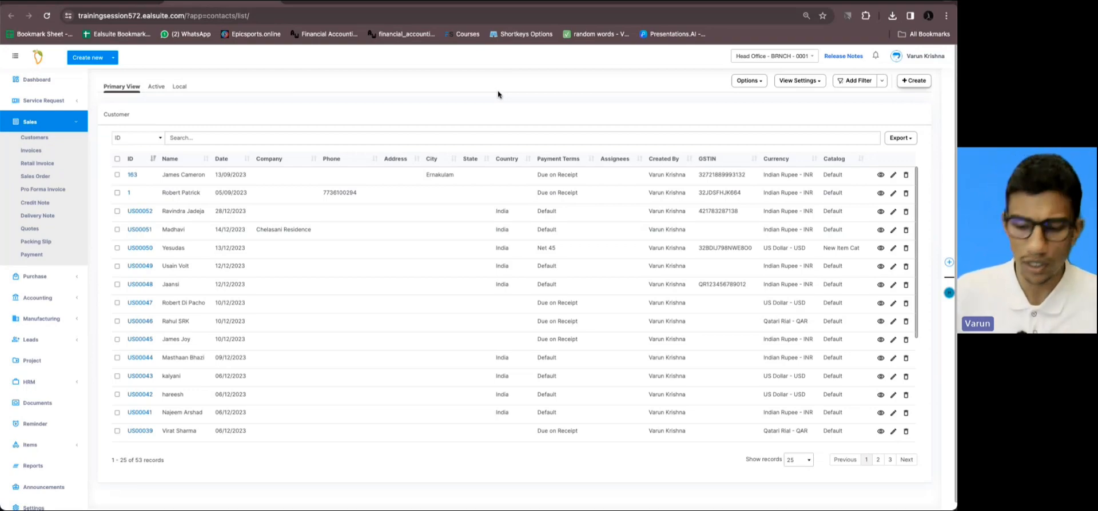
pyautogui.press('super+plus')
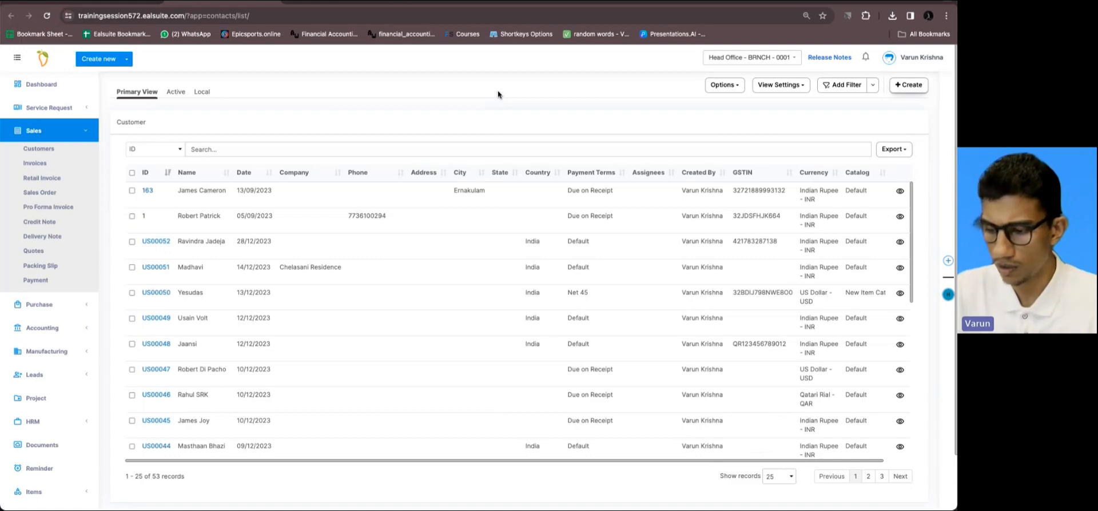
pyautogui.press('super+minus')
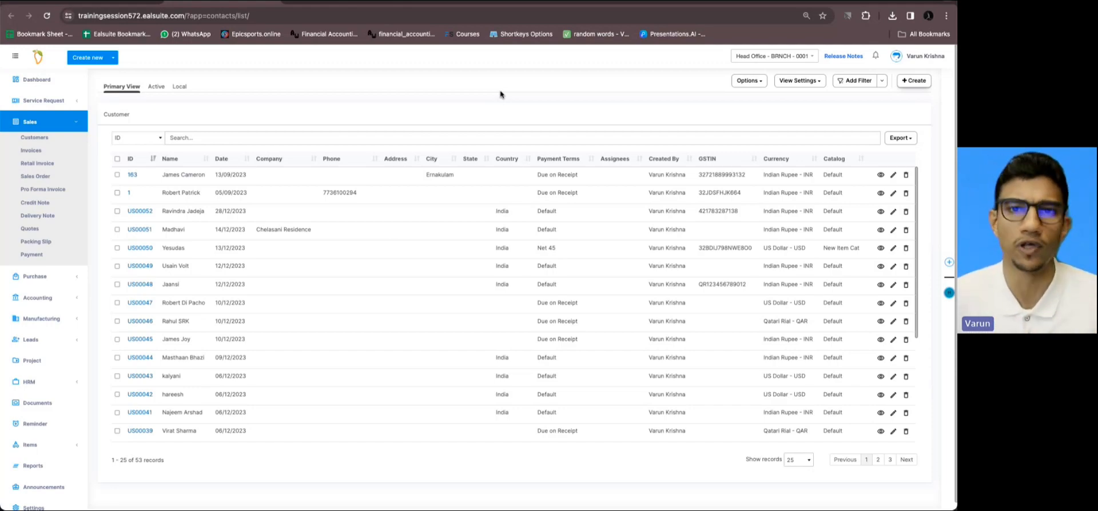
# View the basic filter dialog of the customer list with a blank condition, then close it without applying.
pyautogui.click(857, 83)
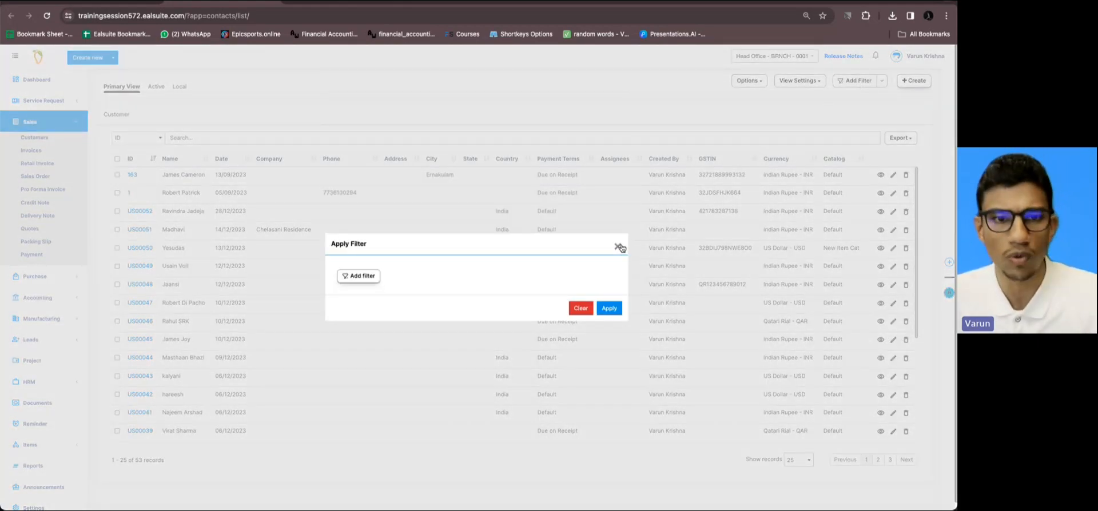
pyautogui.click(364, 283)
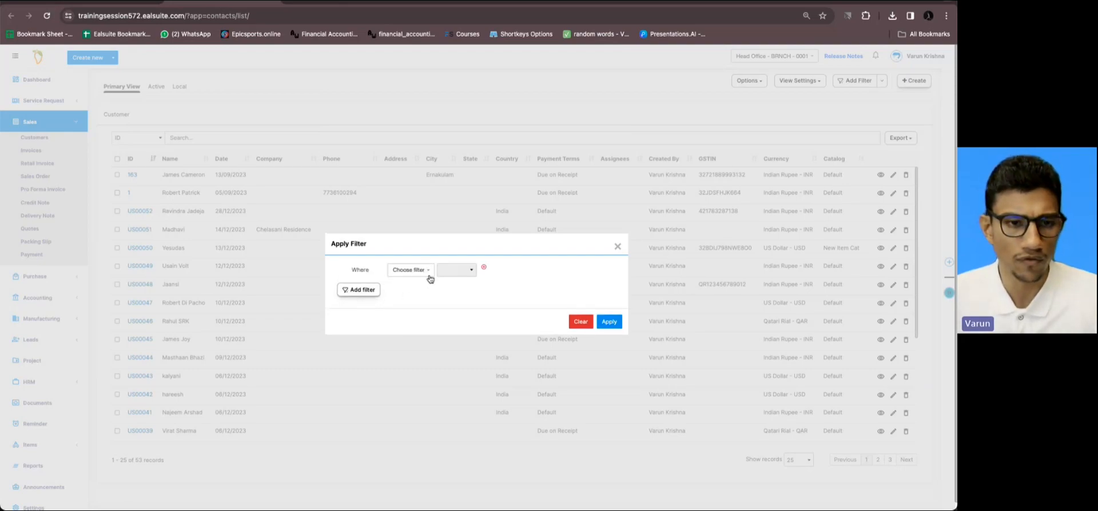
pyautogui.click(618, 247)
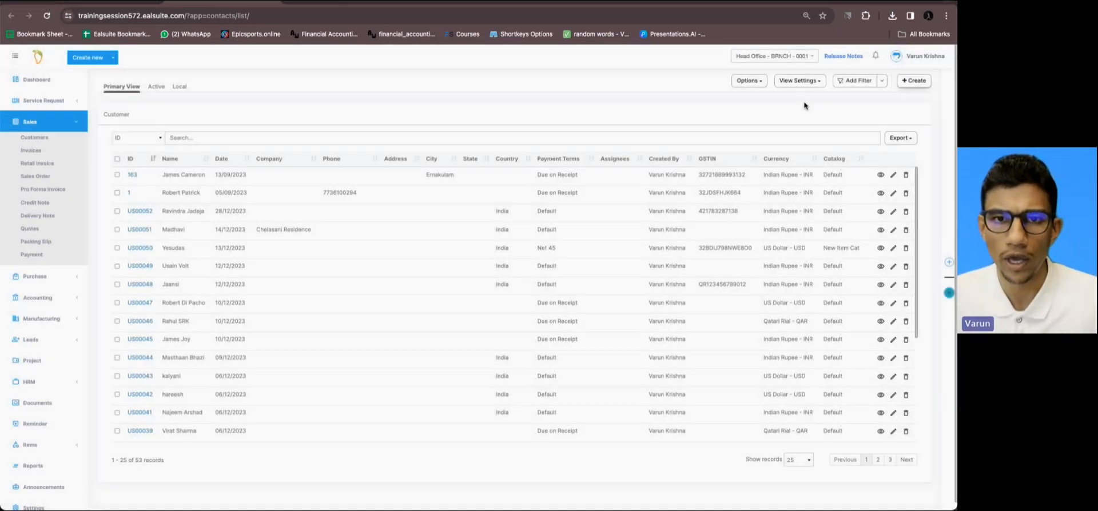
# Review the Primary View's basic data, columns and filter options with a blank filter condition, leaving the view unsaved.
pyautogui.click(800, 81)
pyautogui.click(814, 112)
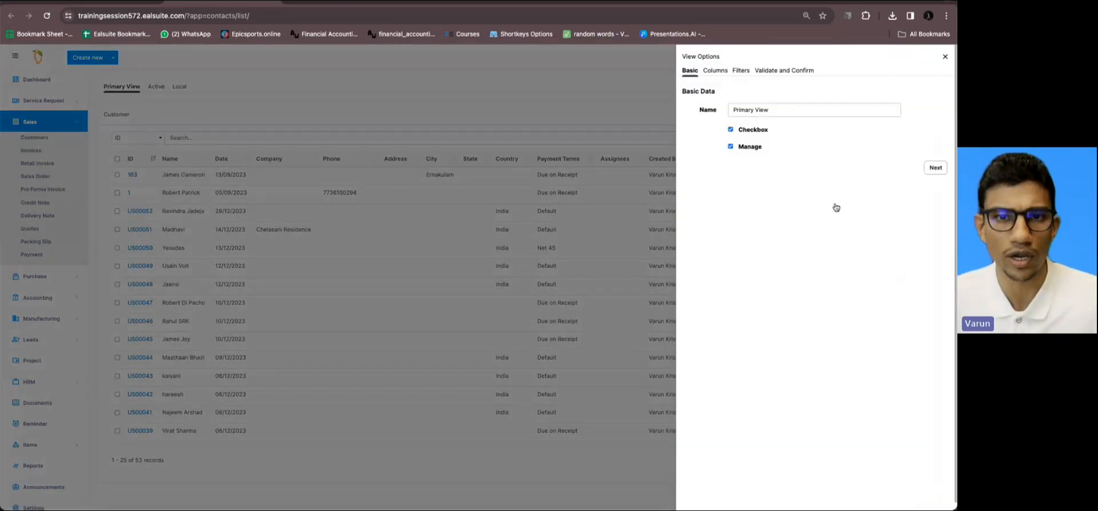
pyautogui.click(934, 168)
pyautogui.click(935, 403)
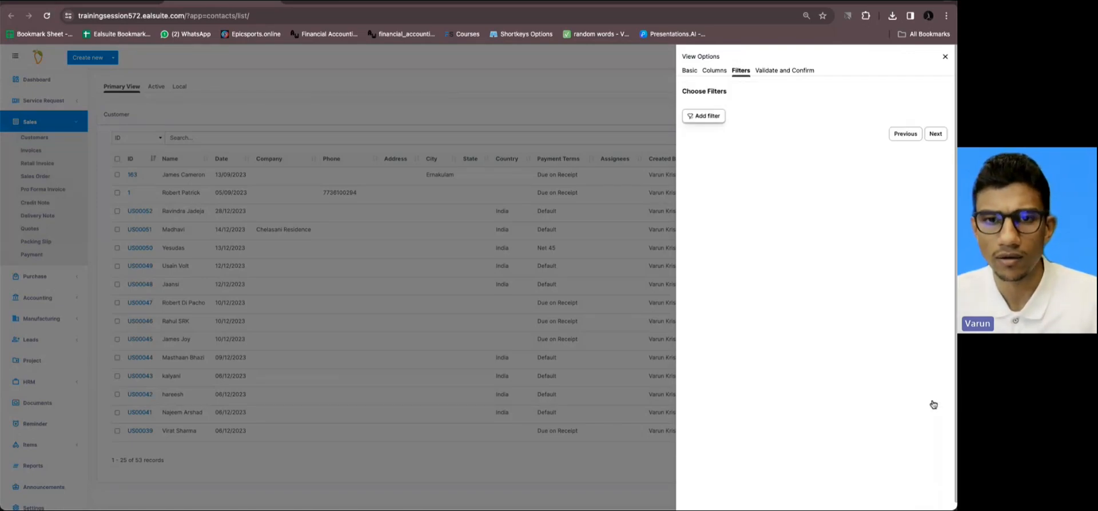
pyautogui.click(711, 120)
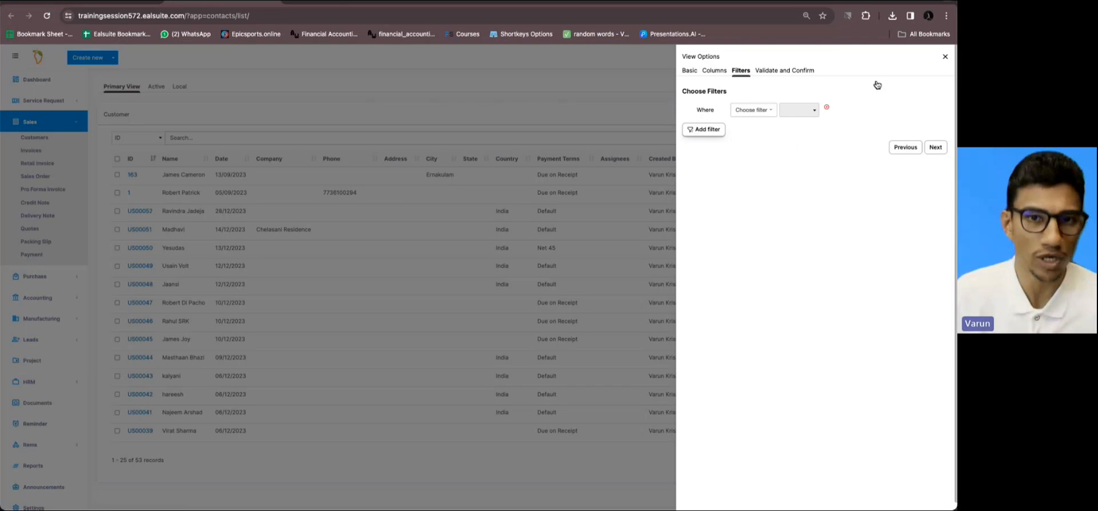
pyautogui.click(945, 57)
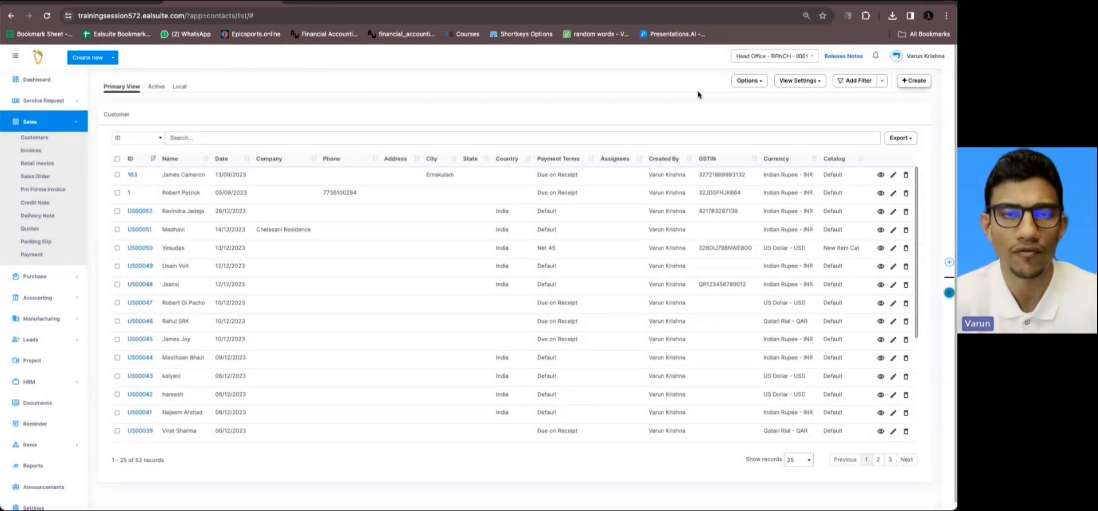
# View the advance rule dialog of the customer list with a blank condition, leaving no rule applied.
pyautogui.click(884, 85)
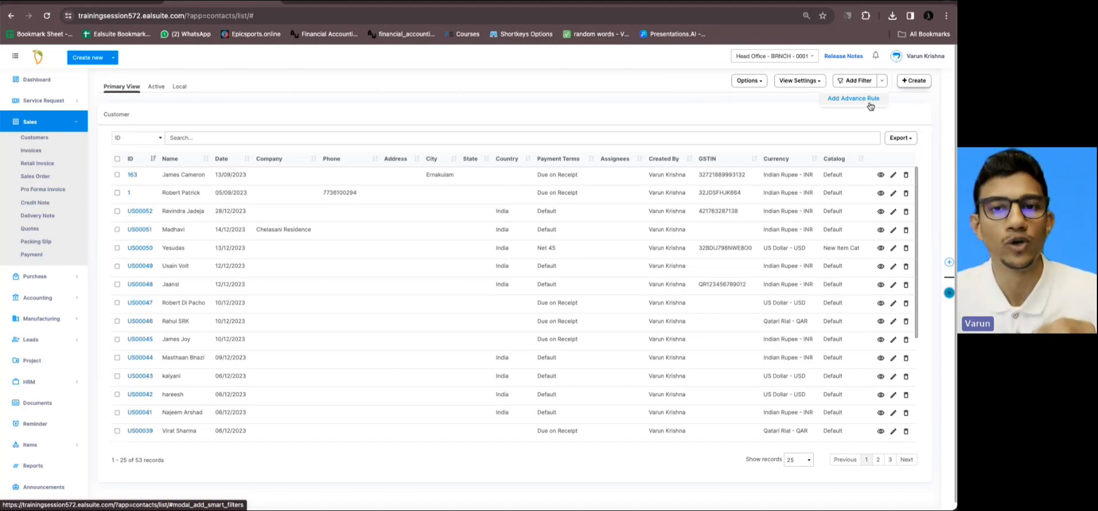
pyautogui.click(870, 103)
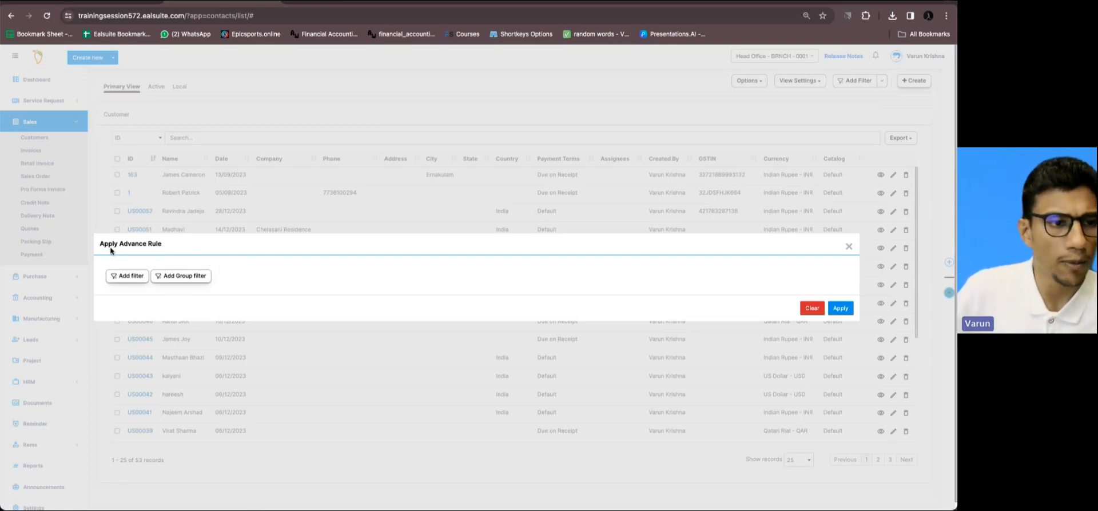
pyautogui.click(129, 277)
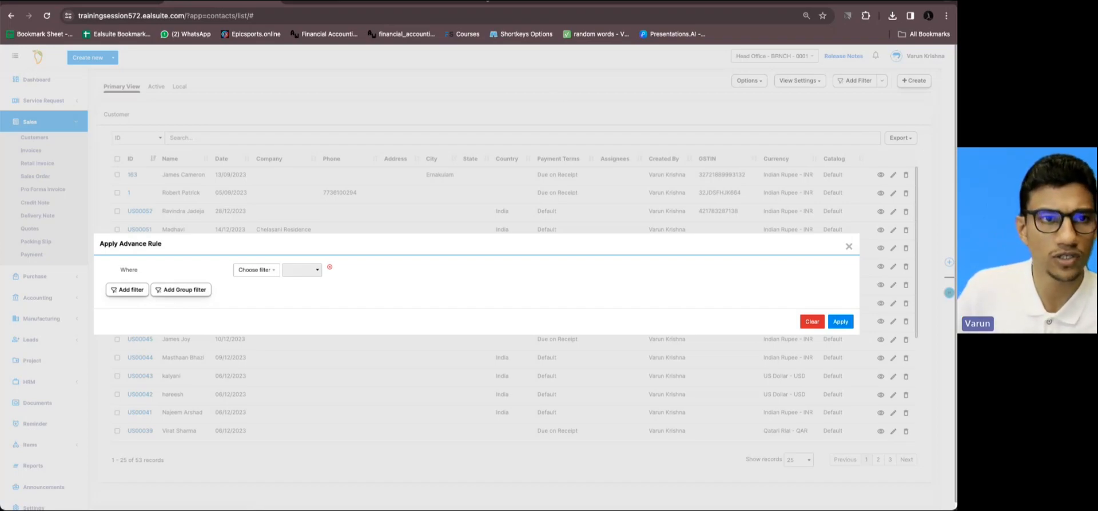
pyautogui.click(848, 247)
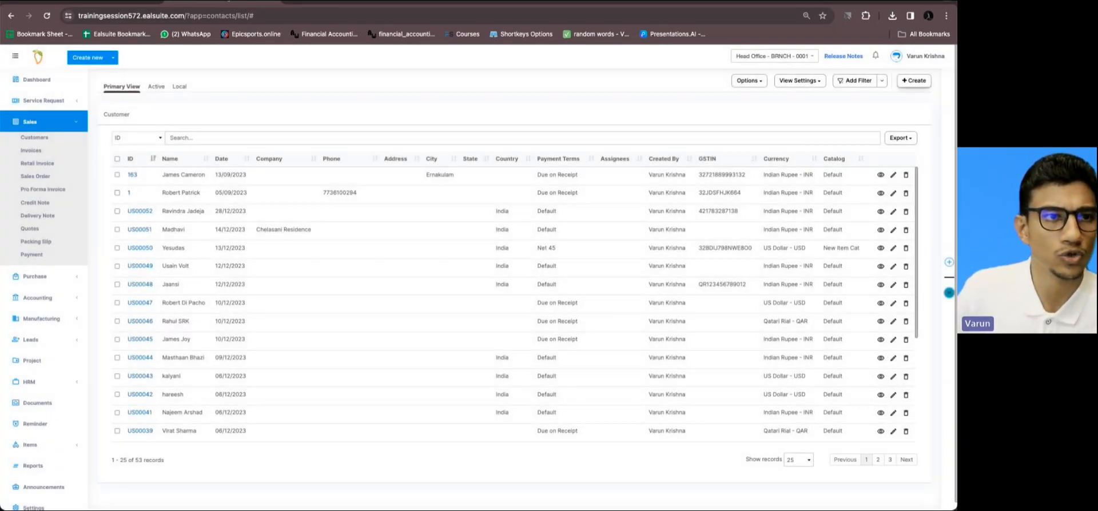
# Expand the customer list to all records and look through it from the first to the last customer.
pyautogui.rightClick(229, 1)
pyautogui.click(261, 60)
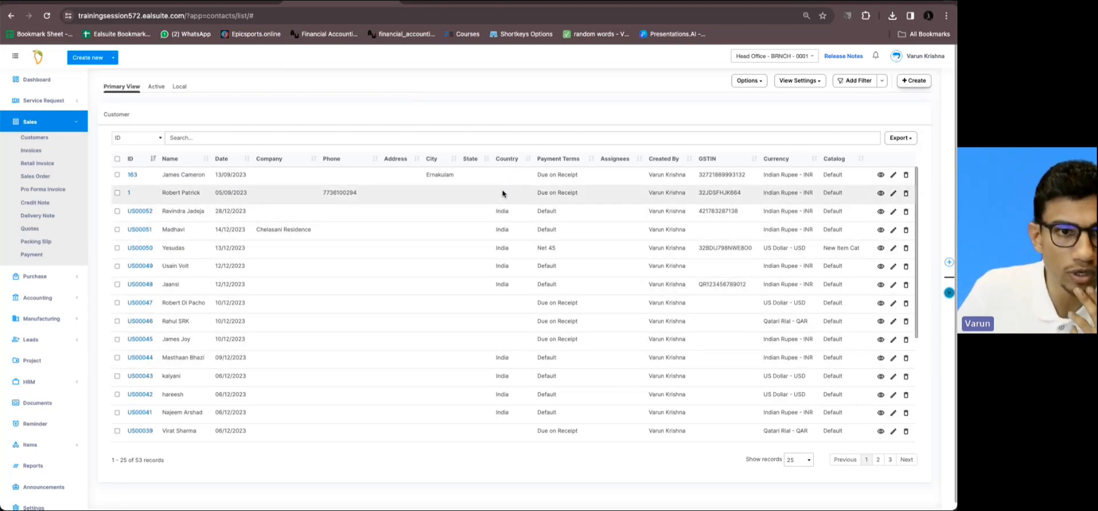
pyautogui.scroll(-5, 500, 209)
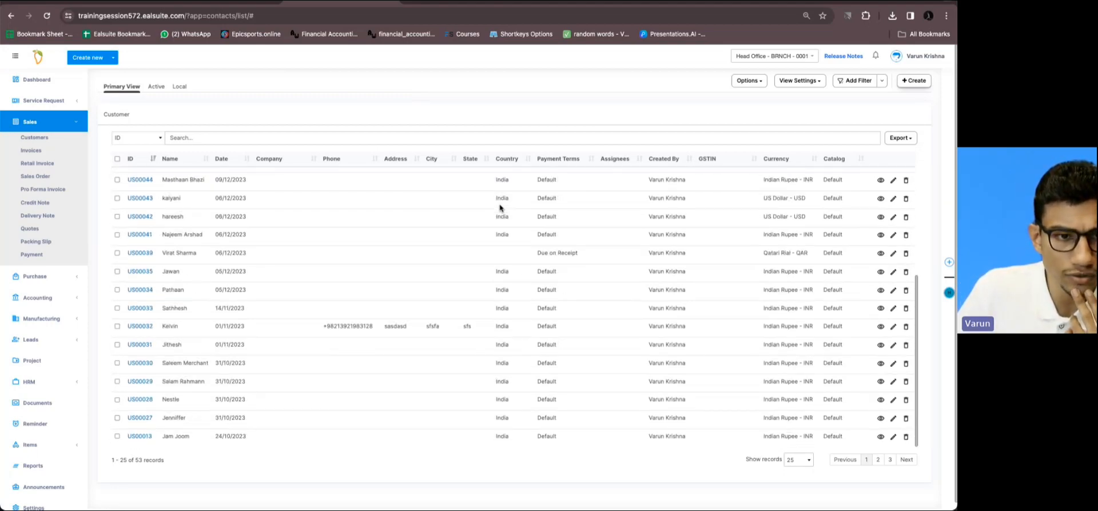
pyautogui.click(799, 460)
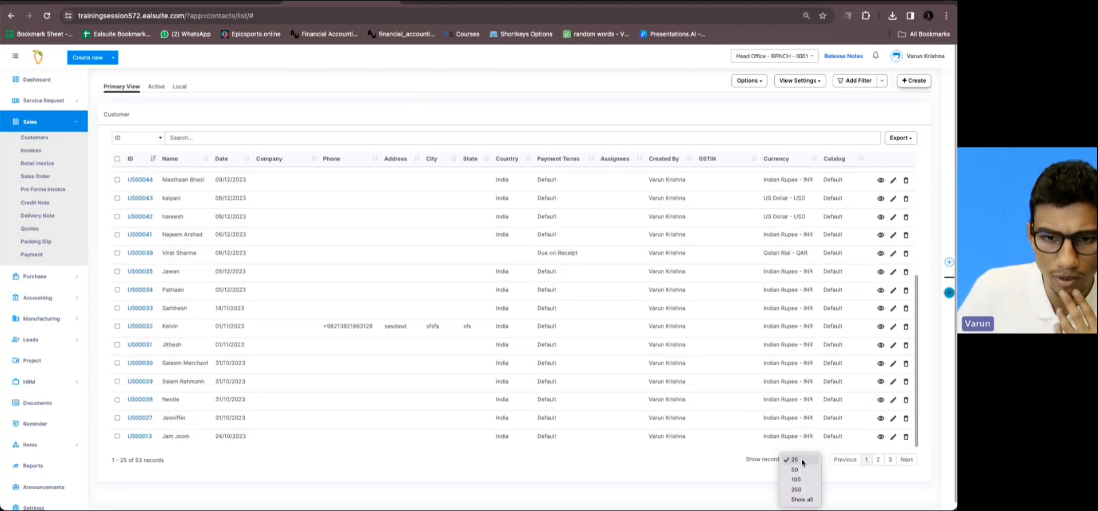
pyautogui.click(801, 499)
pyautogui.scroll(5, 513, 294)
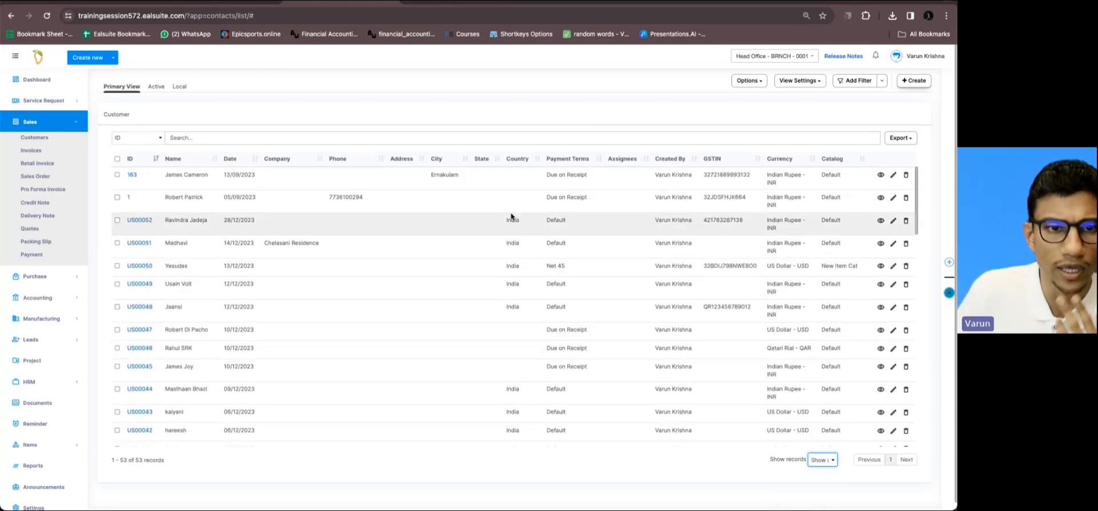
pyautogui.scroll(-6, 513, 180)
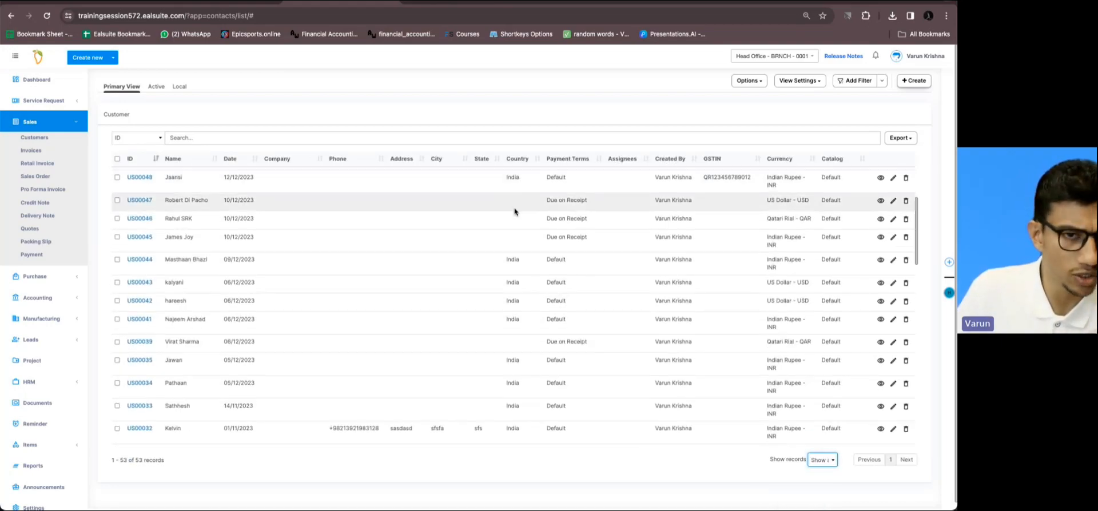
pyautogui.scroll(-6, 514, 209)
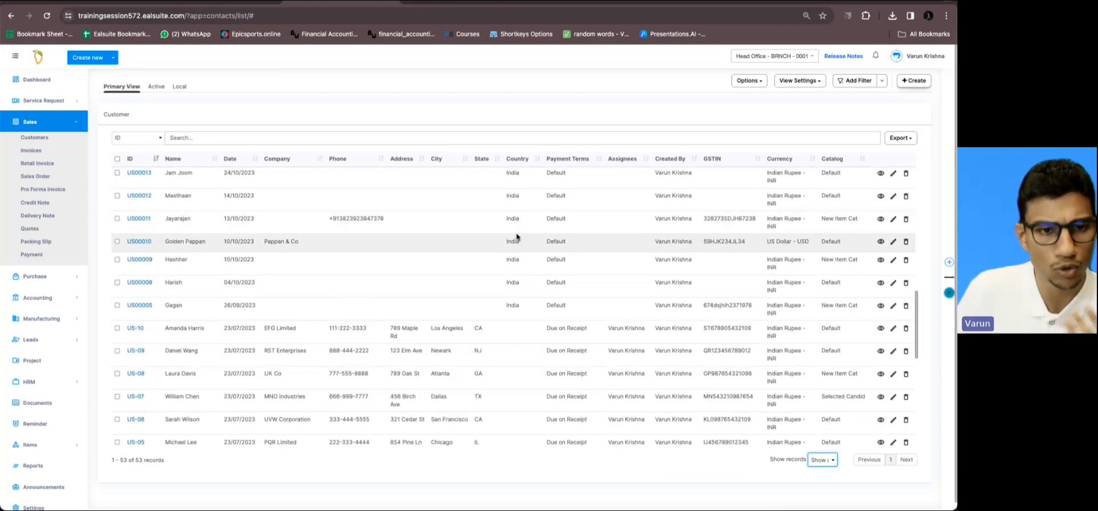
pyautogui.scroll(-3, 515, 258)
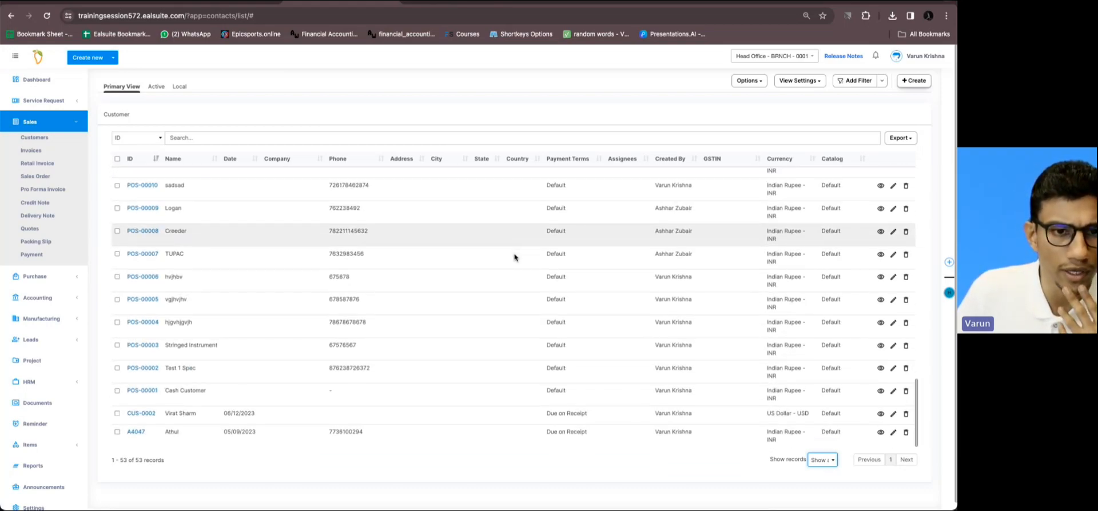
pyautogui.scroll(8, 514, 258)
pyautogui.scroll(8, 515, 258)
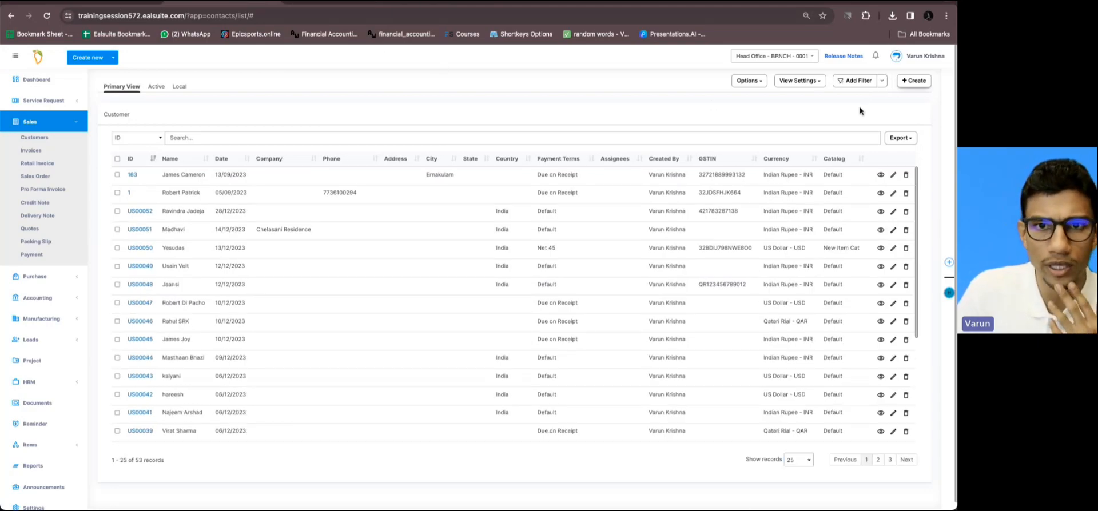
# Set the customer list's number of shown records to Show all.
pyautogui.click(798, 460)
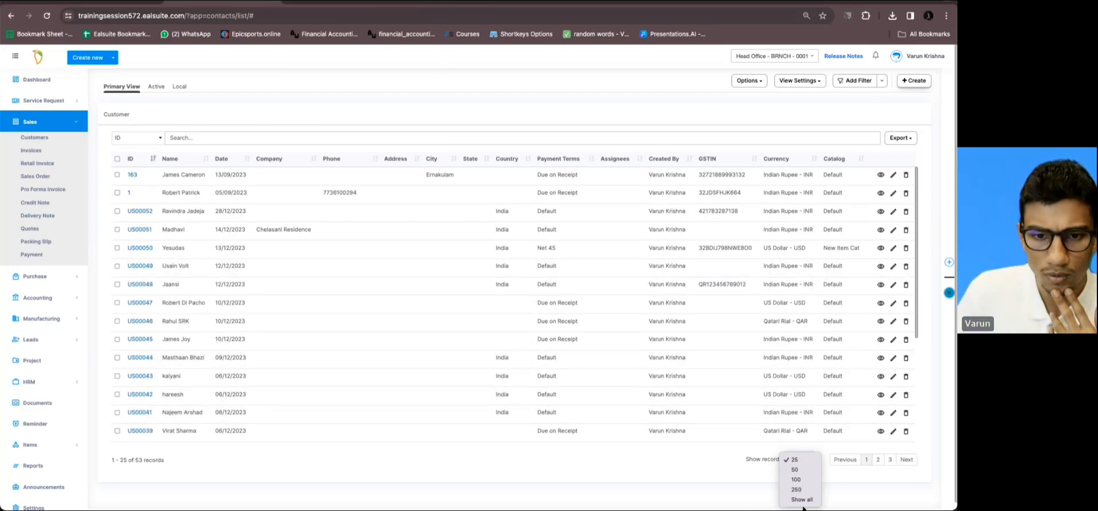
pyautogui.click(802, 500)
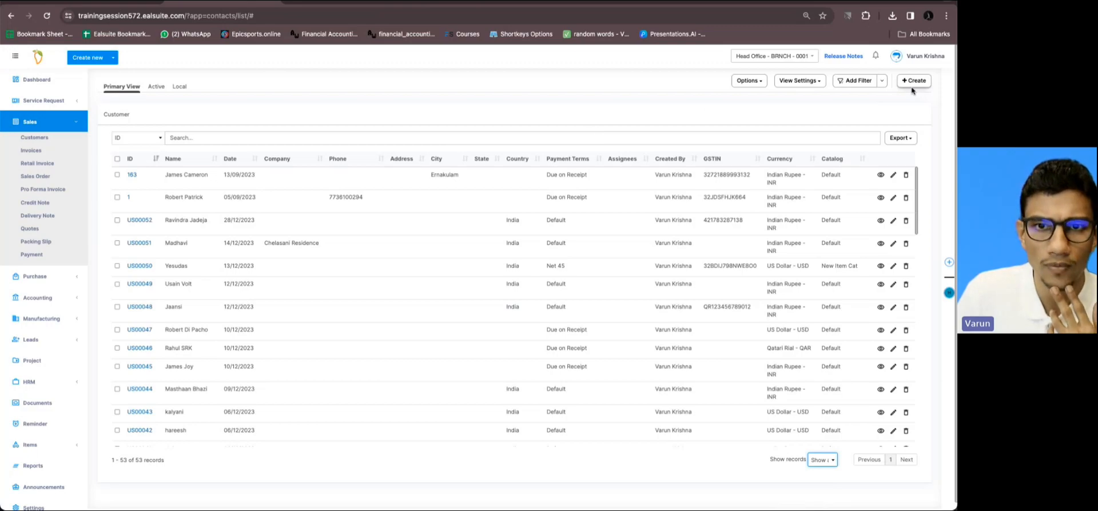
# Try to set up an advance rule for customers where Country is India, closing the dialog without applying it.
pyautogui.click(882, 81)
pyautogui.click(863, 102)
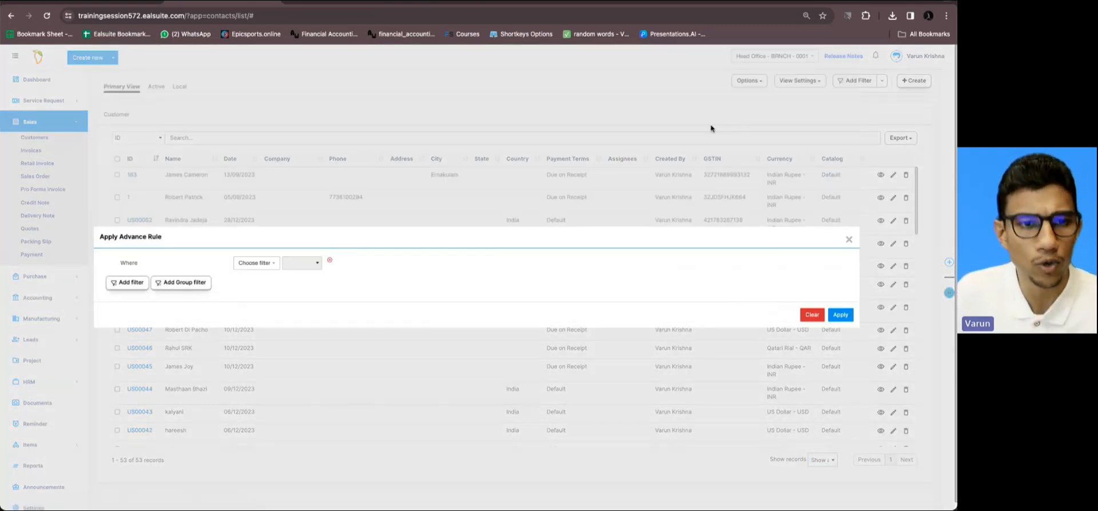
pyautogui.click(258, 266)
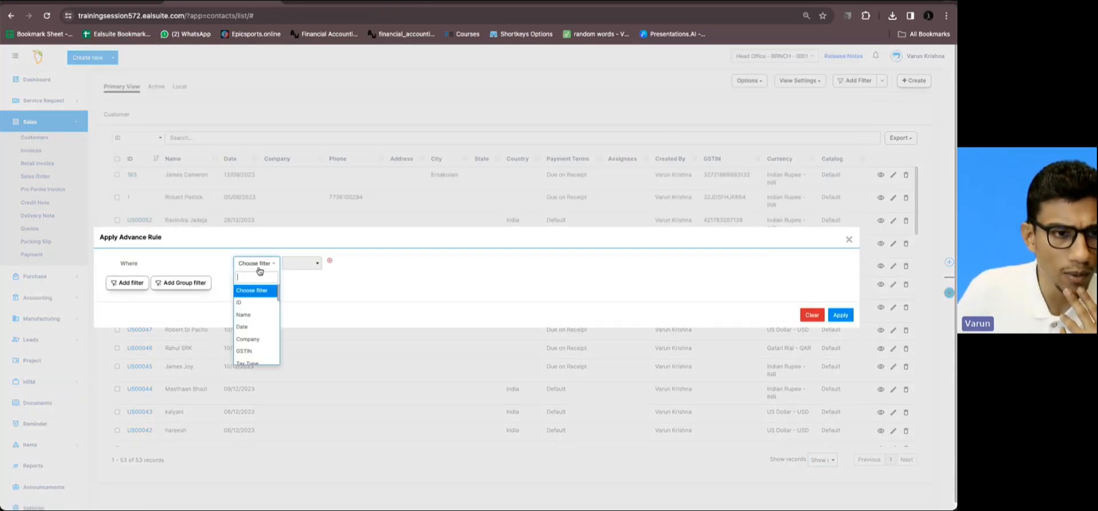
pyautogui.write('cou')
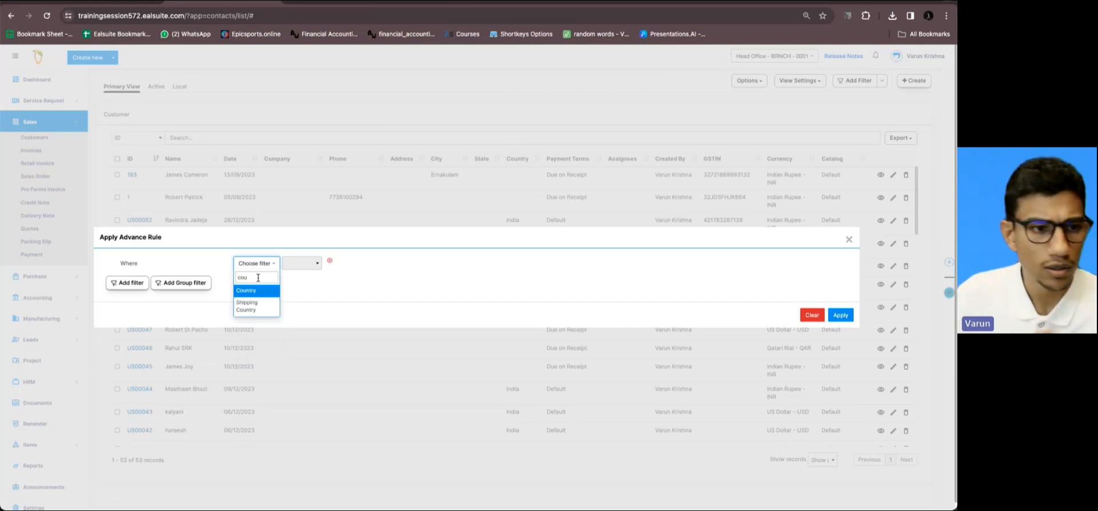
pyautogui.click(246, 290)
pyautogui.click(368, 267)
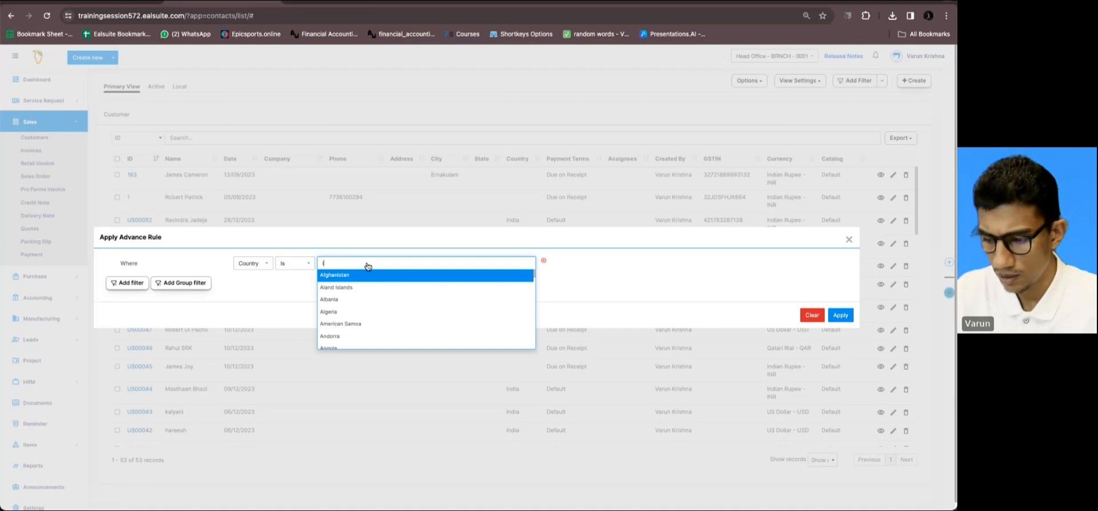
pyautogui.write('Ind')
pyautogui.click(354, 288)
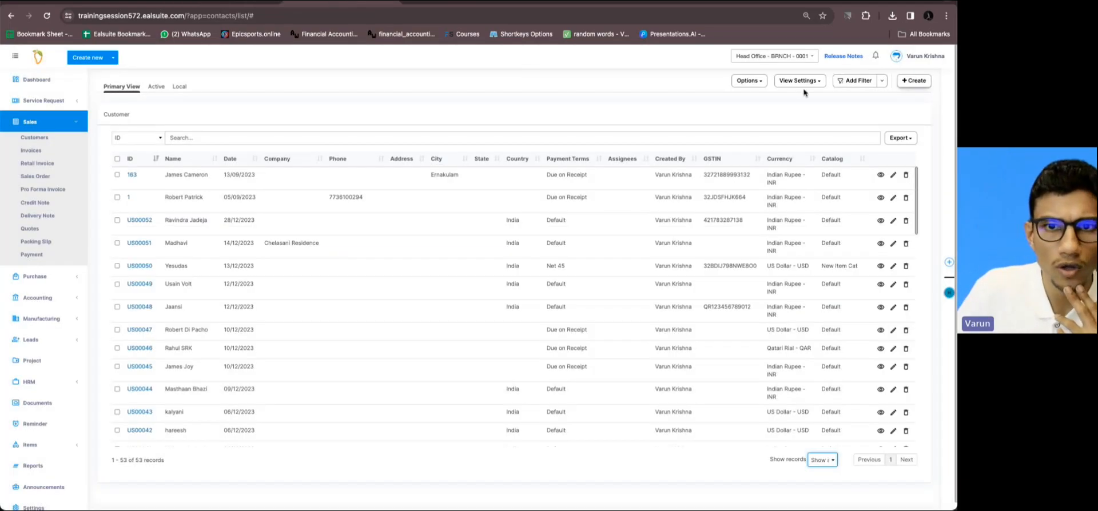
# Apply a basic filter to the customer list with the condition Country is India.
pyautogui.click(860, 84)
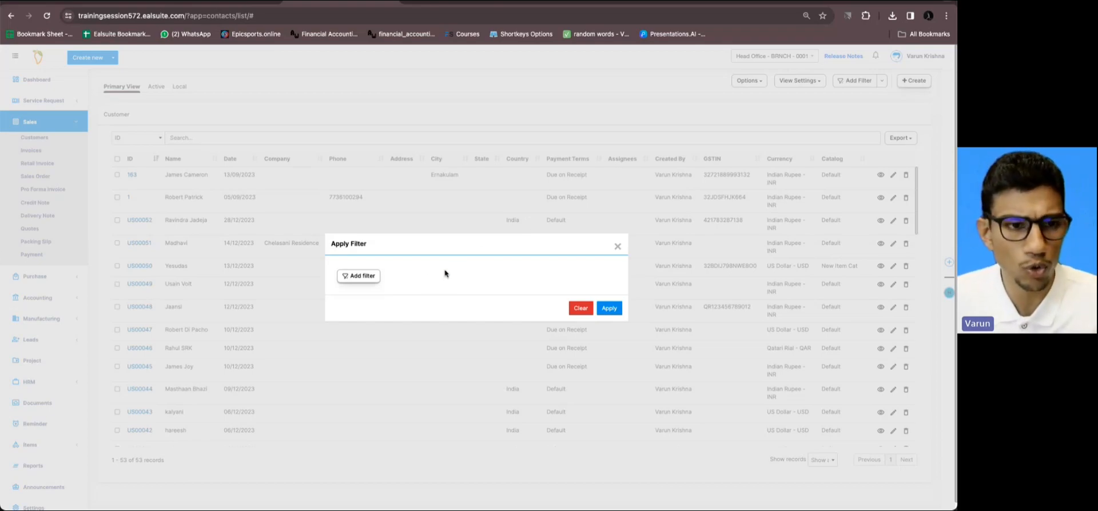
pyautogui.click(374, 278)
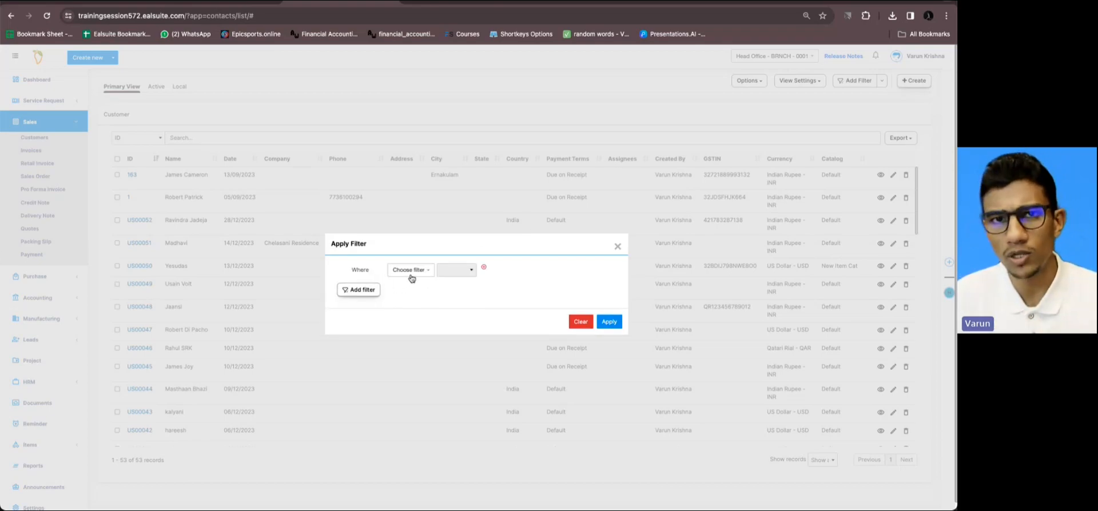
pyautogui.click(411, 271)
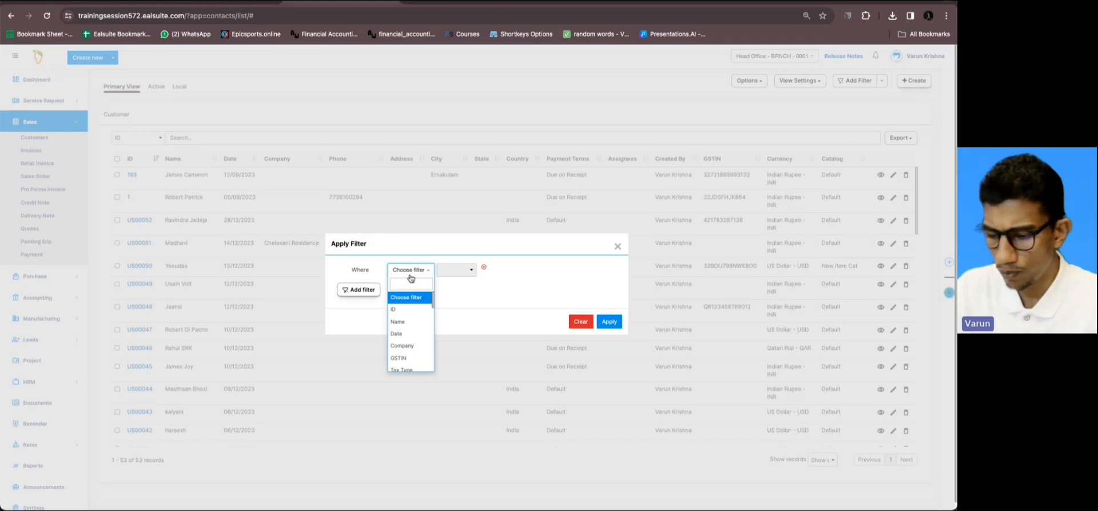
pyautogui.write('cou')
pyautogui.click(408, 298)
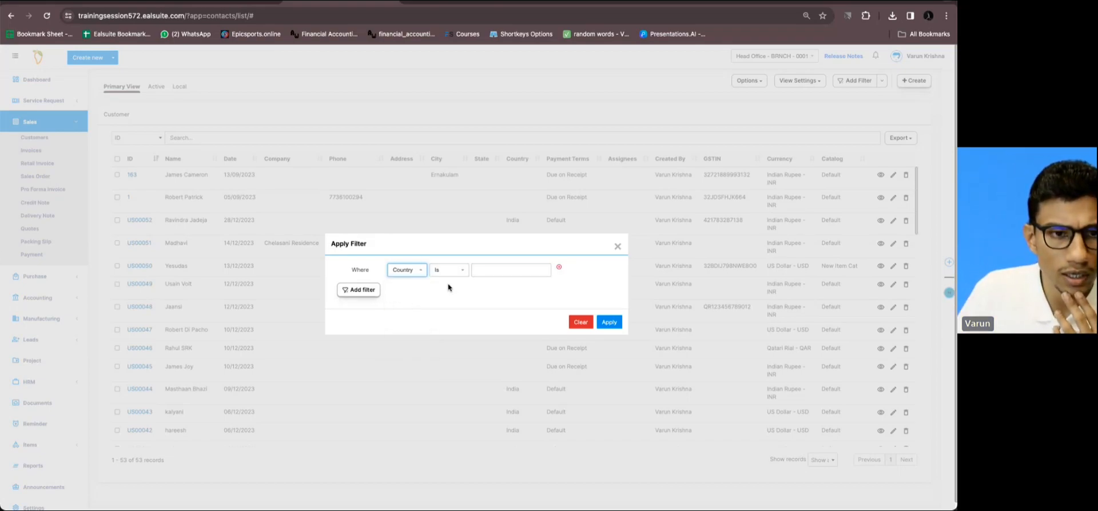
pyautogui.click(493, 271)
pyautogui.write('ind')
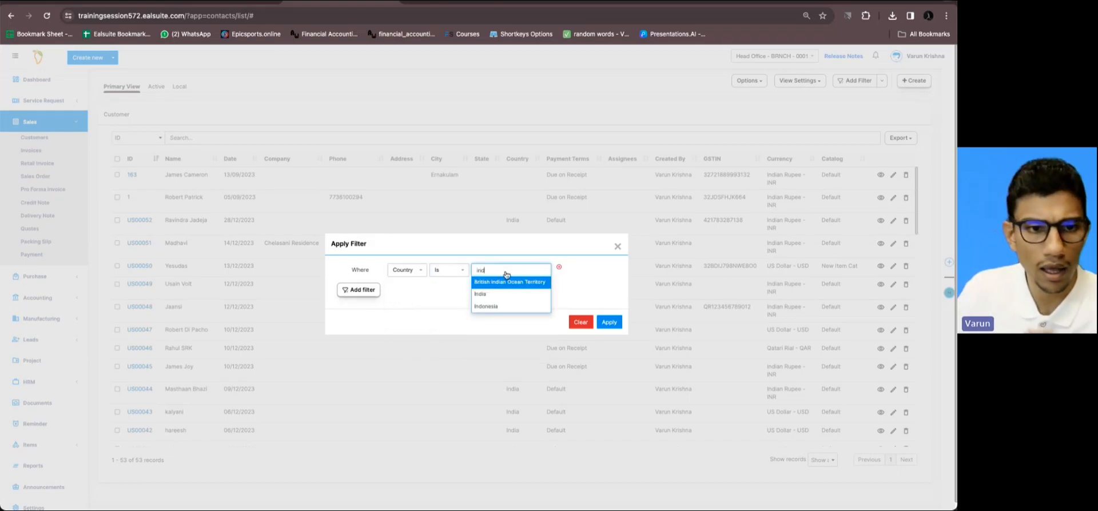
pyautogui.click(492, 294)
pyautogui.click(609, 322)
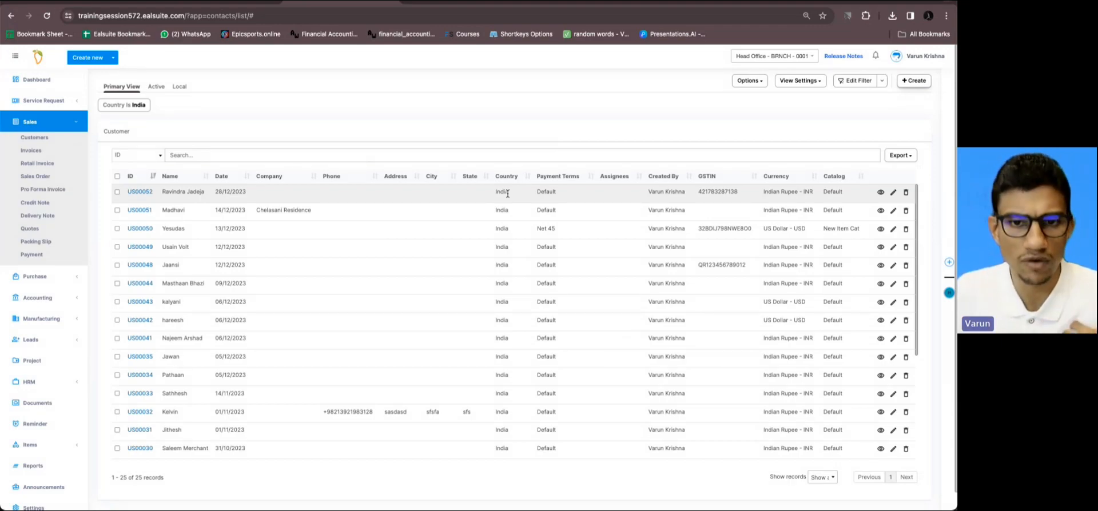
# Examine the customers filtered by Country is India from first to last, comparing them with the advance rule in the other browser tab.
pyautogui.scroll(-3, 507, 193)
pyautogui.scroll(3, 506, 193)
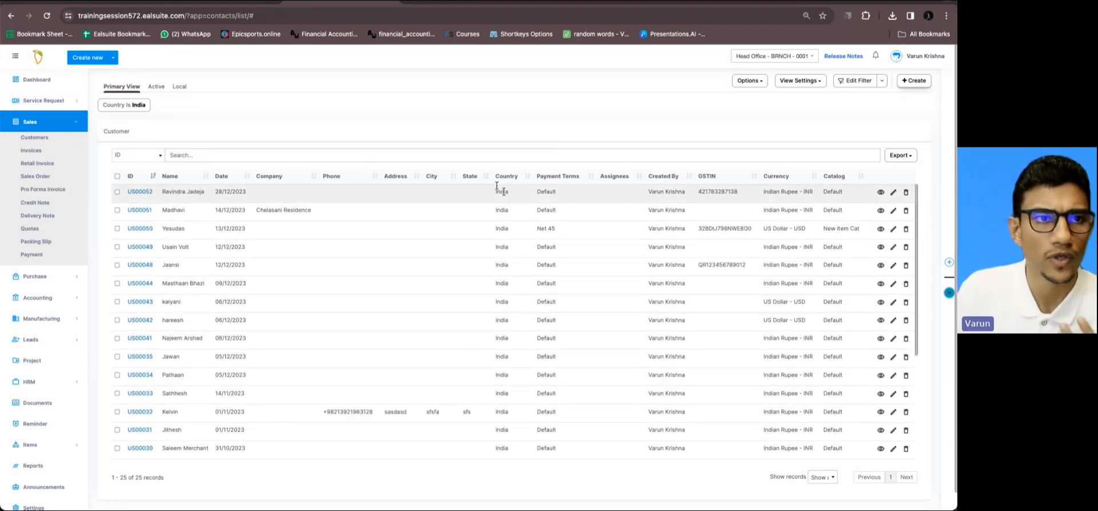
pyautogui.click(228, 2)
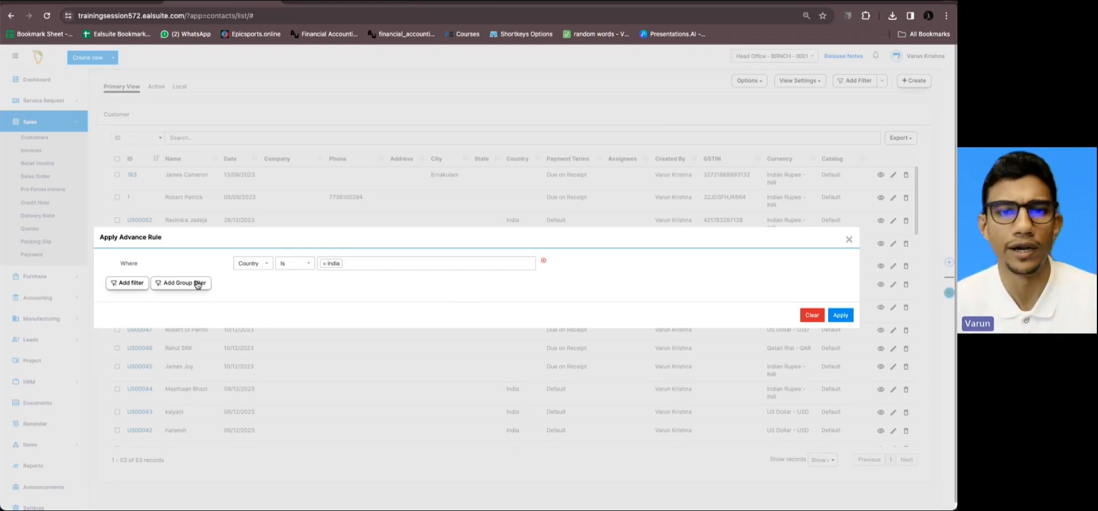
pyautogui.click(315, 1)
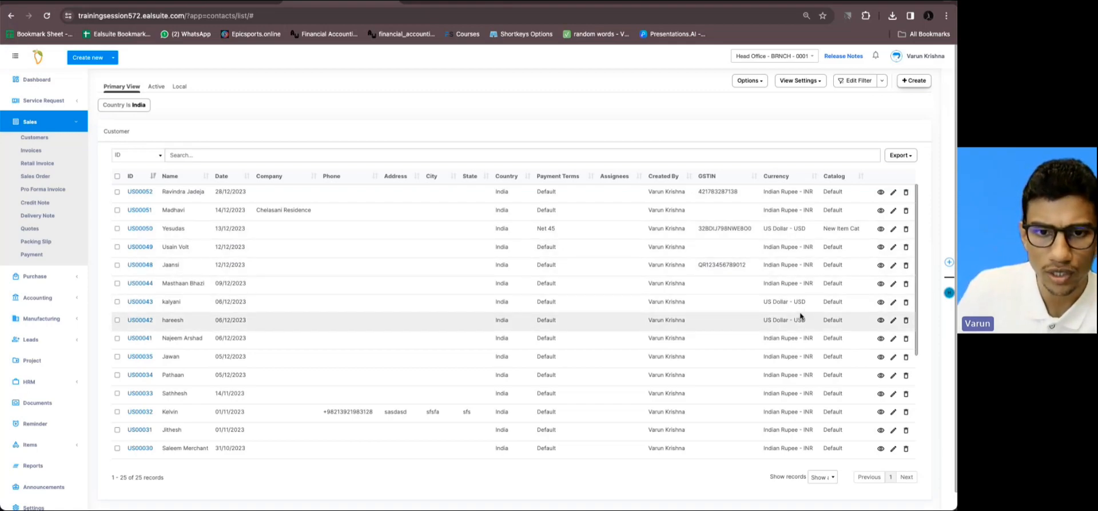
pyautogui.scroll(-5, 798, 315)
pyautogui.scroll(5, 799, 317)
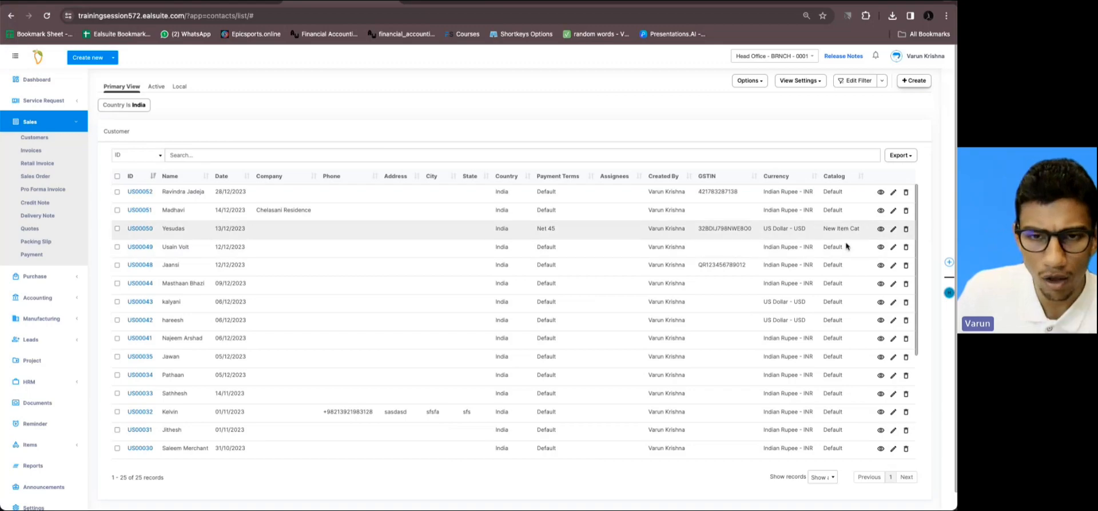
pyautogui.scroll(-5, 848, 286)
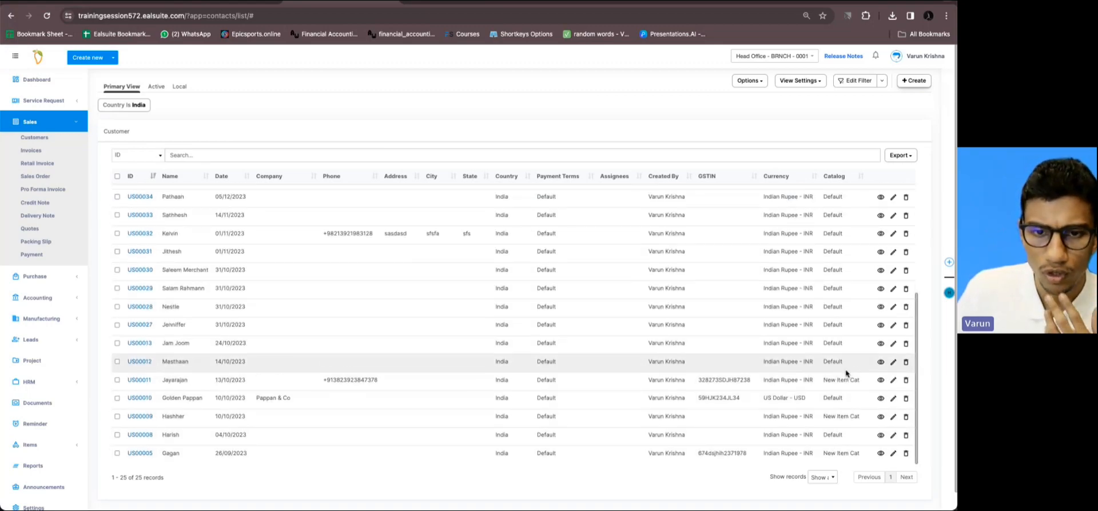
pyautogui.scroll(5, 781, 373)
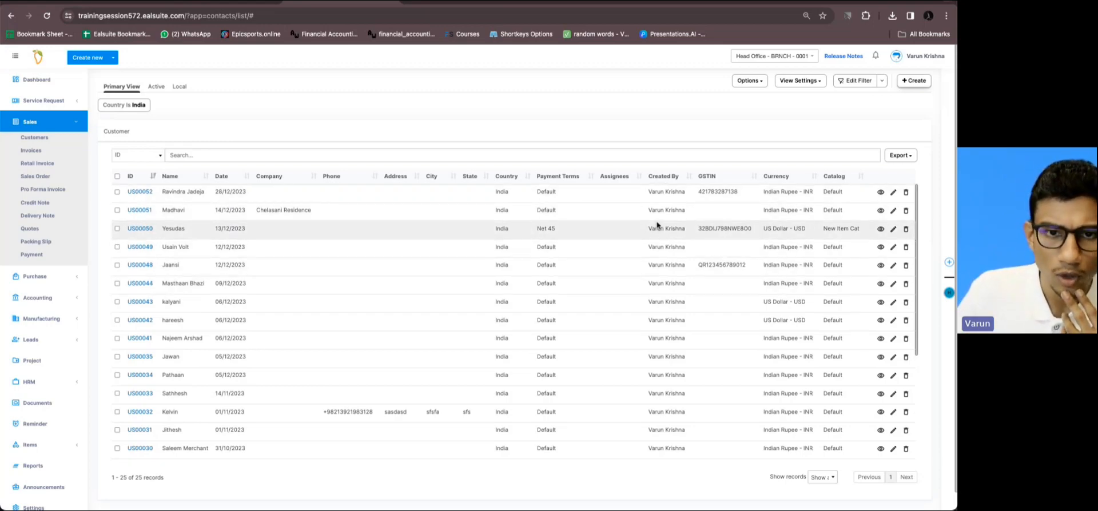
pyautogui.scroll(-5, 598, 300)
pyautogui.scroll(5, 599, 302)
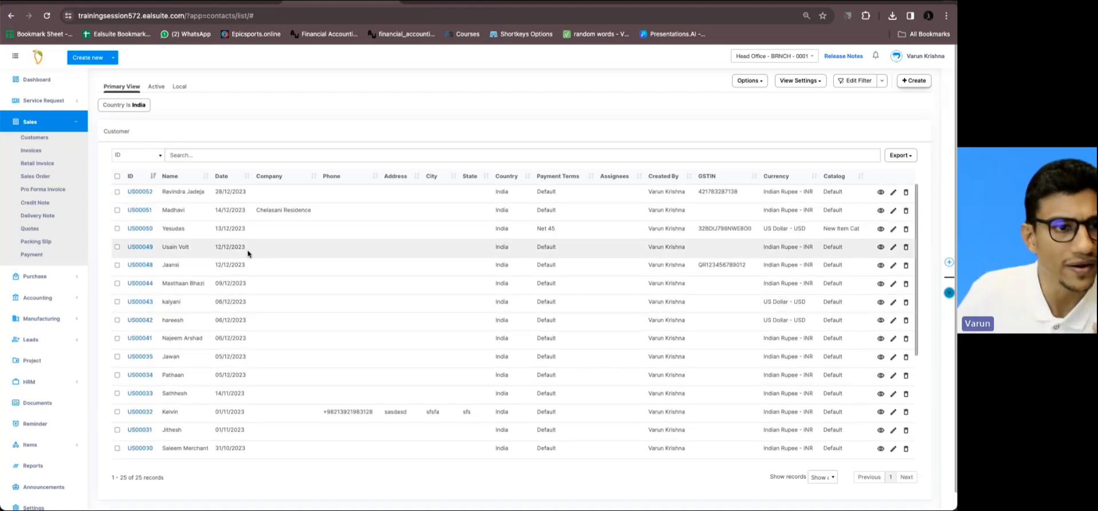
pyautogui.scroll(-5, 289, 234)
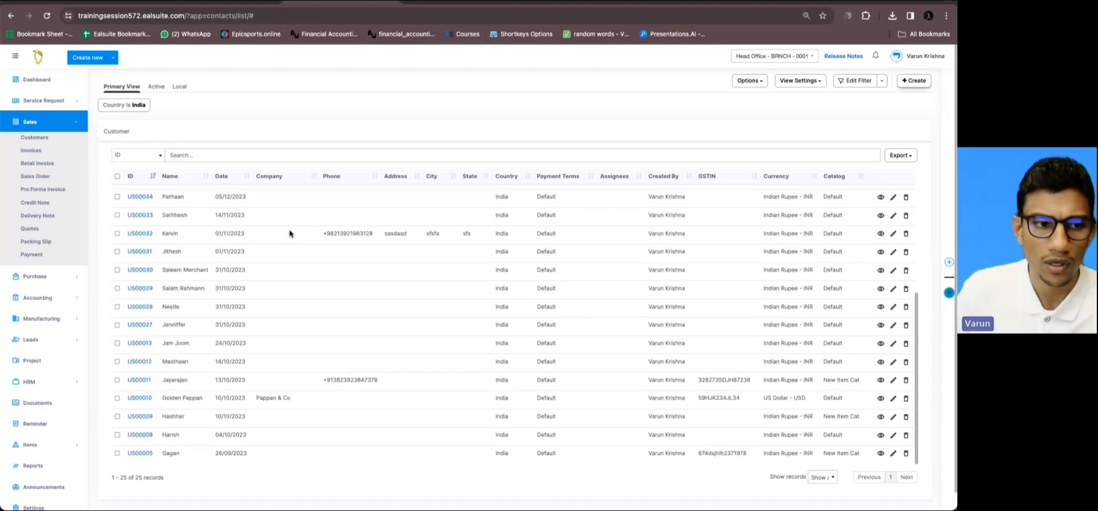
pyautogui.scroll(5, 283, 424)
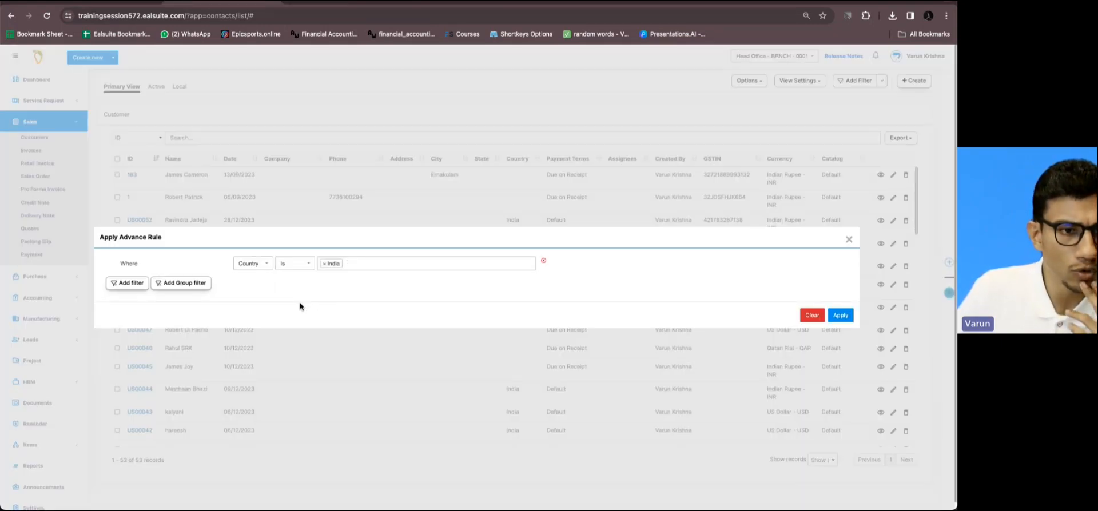
# Add a group filter to the Country is India advance rule with the condition GSTIN Is Not Empty.
pyautogui.click(192, 284)
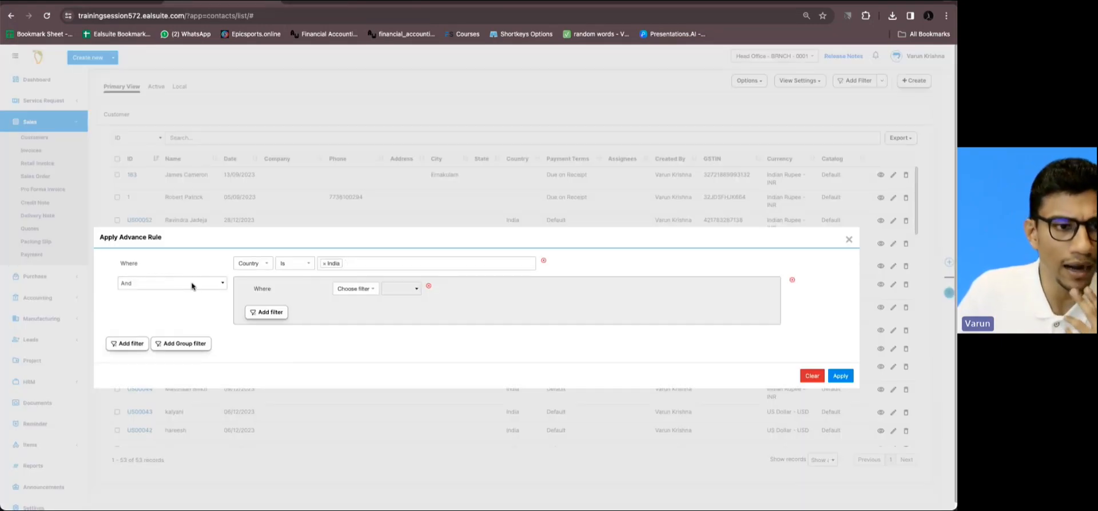
pyautogui.click(358, 292)
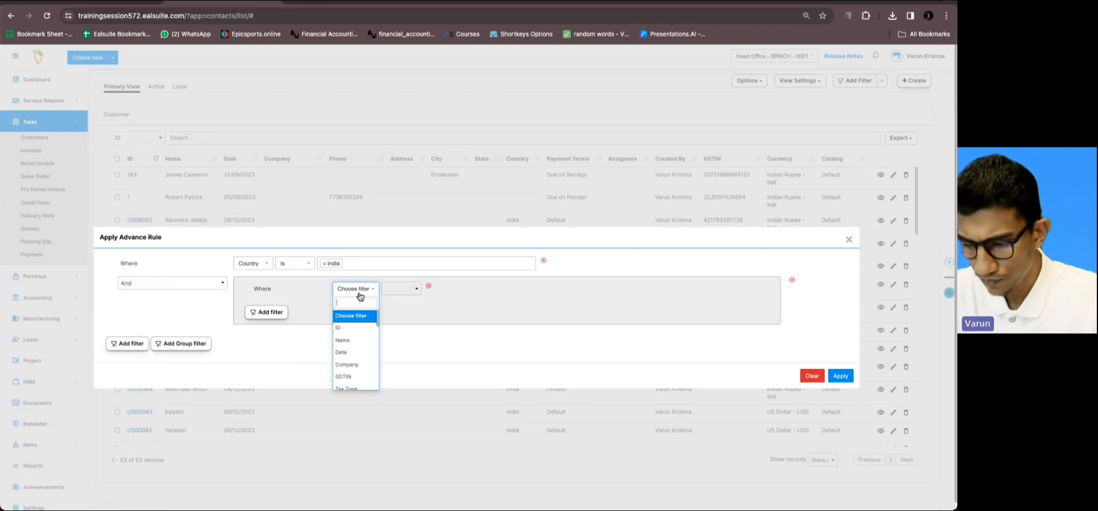
pyautogui.write('GS')
pyautogui.click(343, 315)
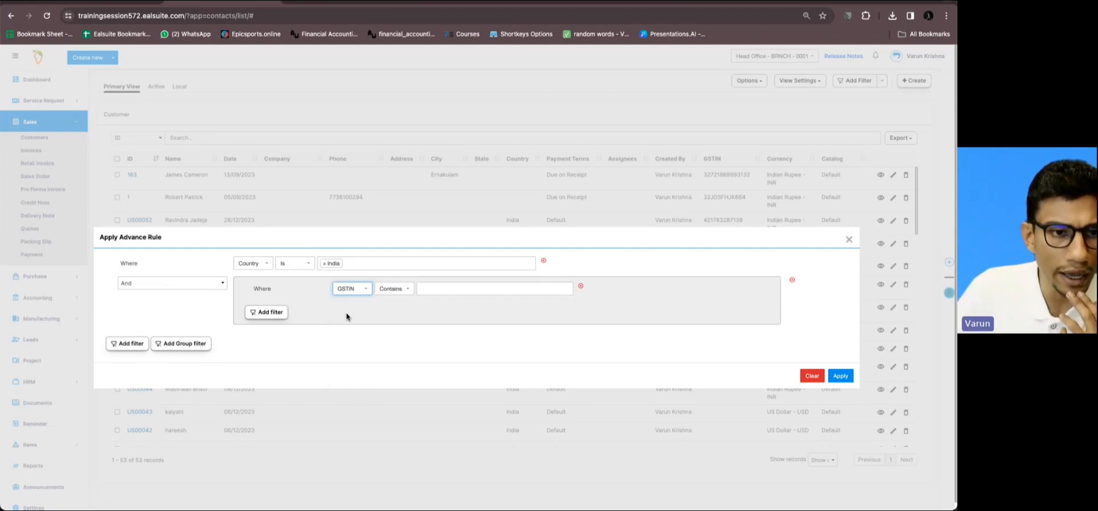
pyautogui.click(398, 291)
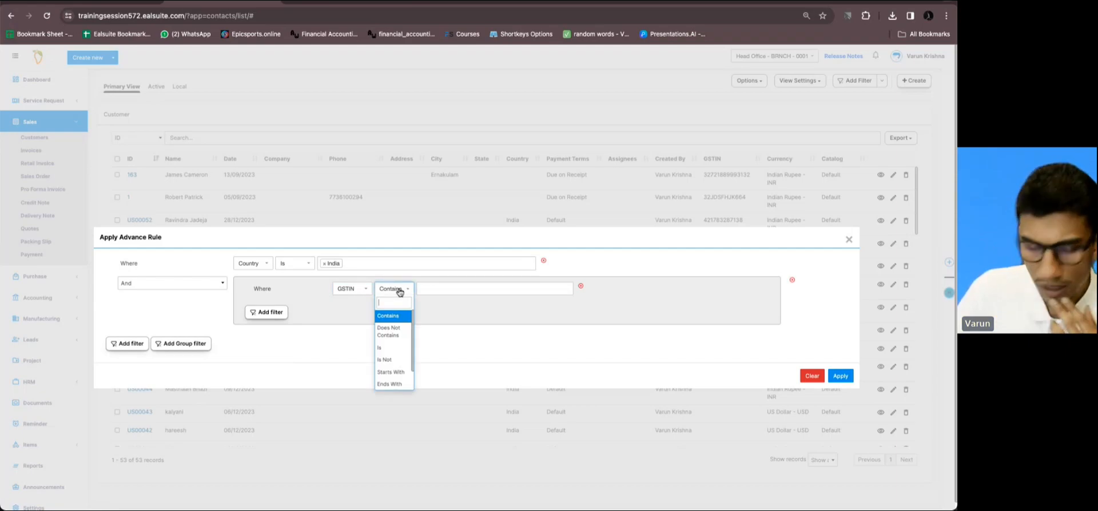
pyautogui.write('is')
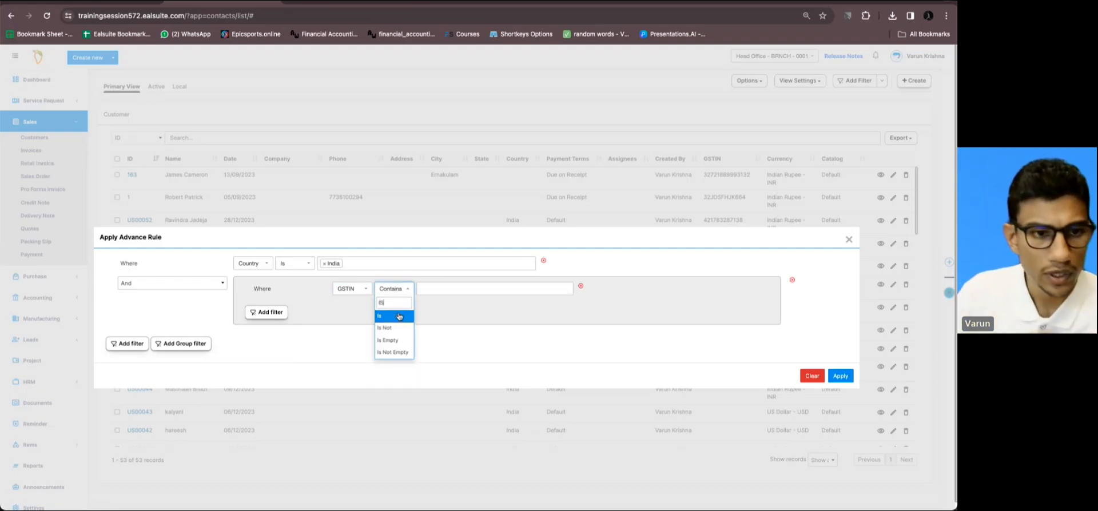
pyautogui.click(394, 352)
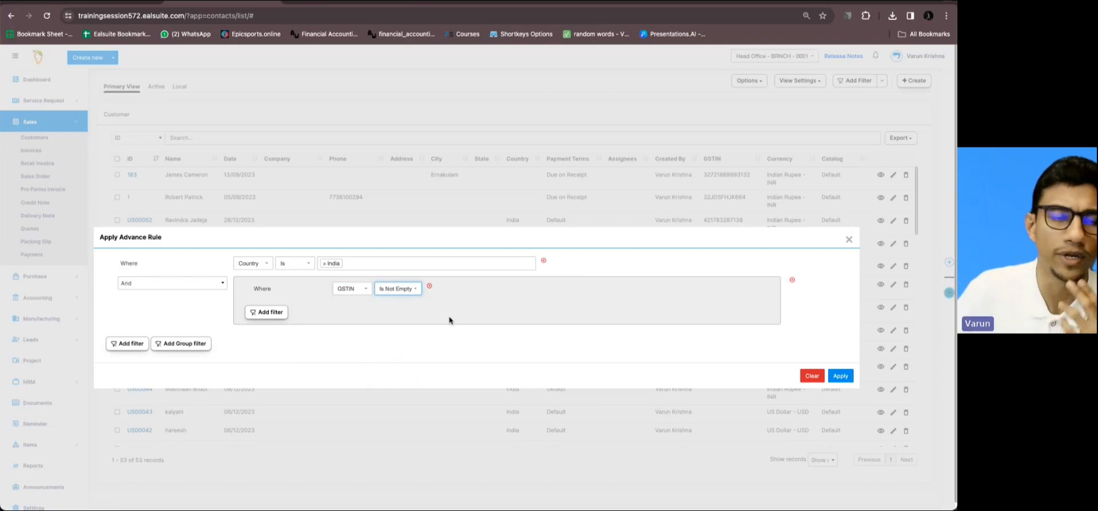
# Switch to the browser tab with the India-filtered customers and examine which of them have a GSTIN.
pyautogui.click(335, 2)
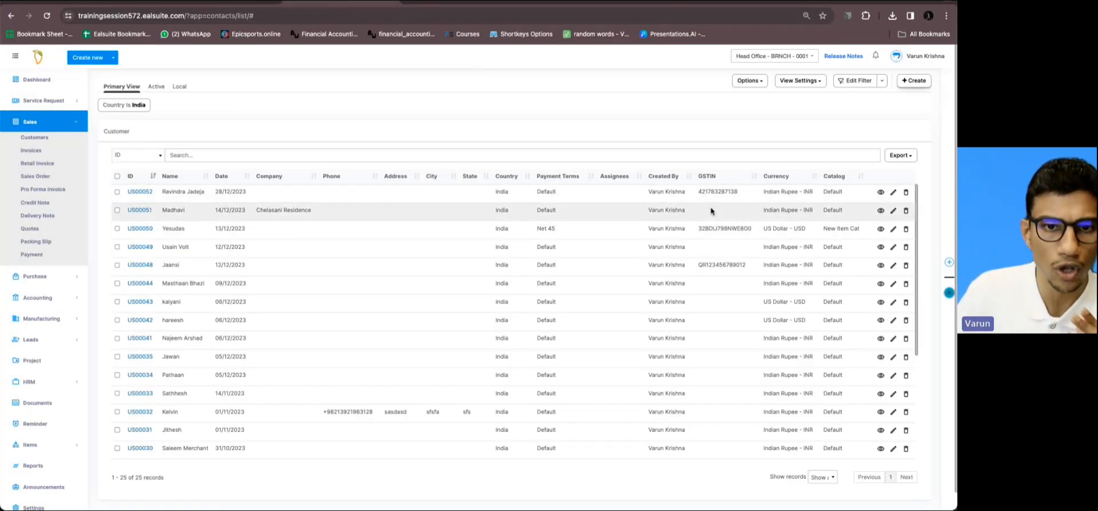
pyautogui.scroll(-3, 725, 286)
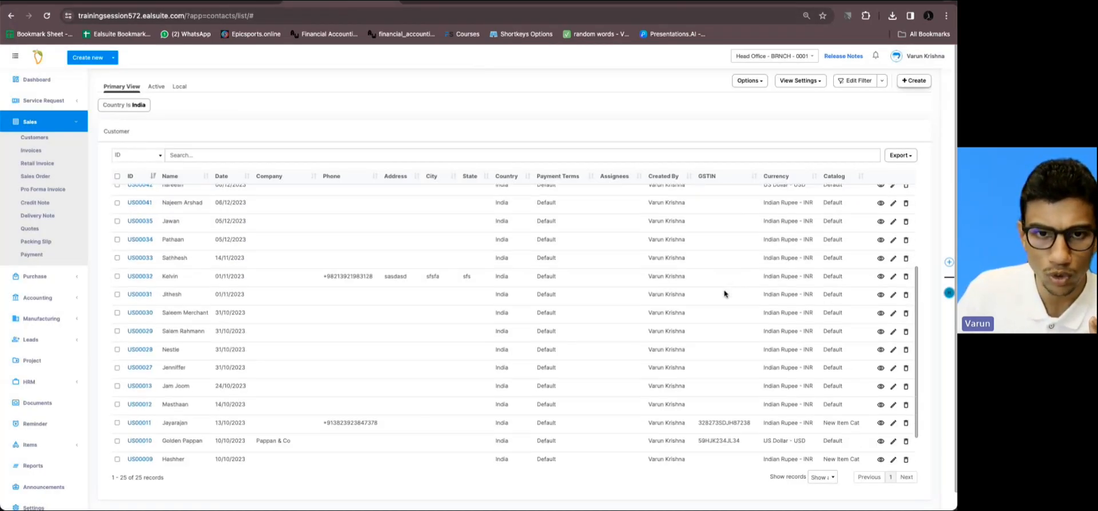
pyautogui.scroll(-2, 715, 417)
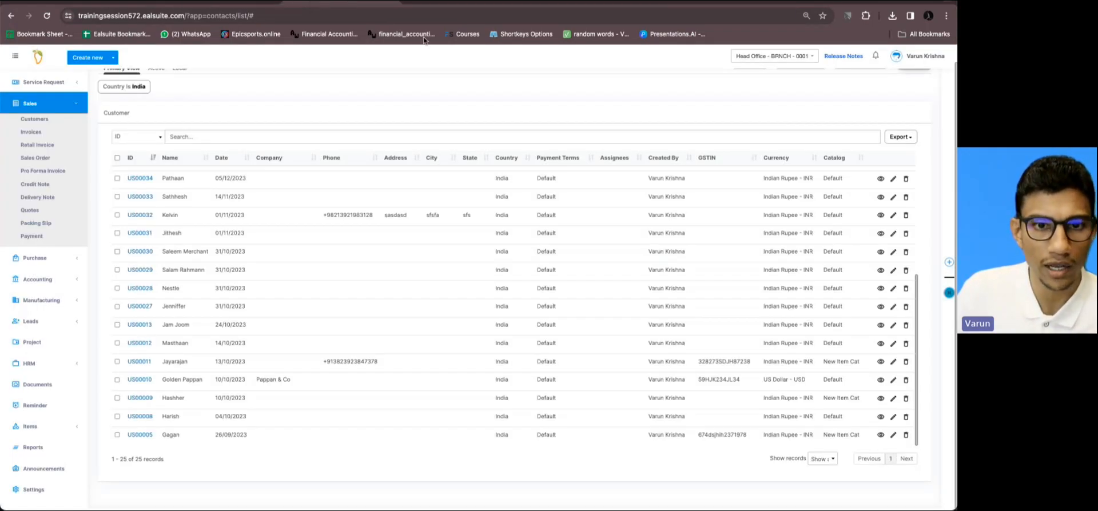
pyautogui.scroll(3, 763, 296)
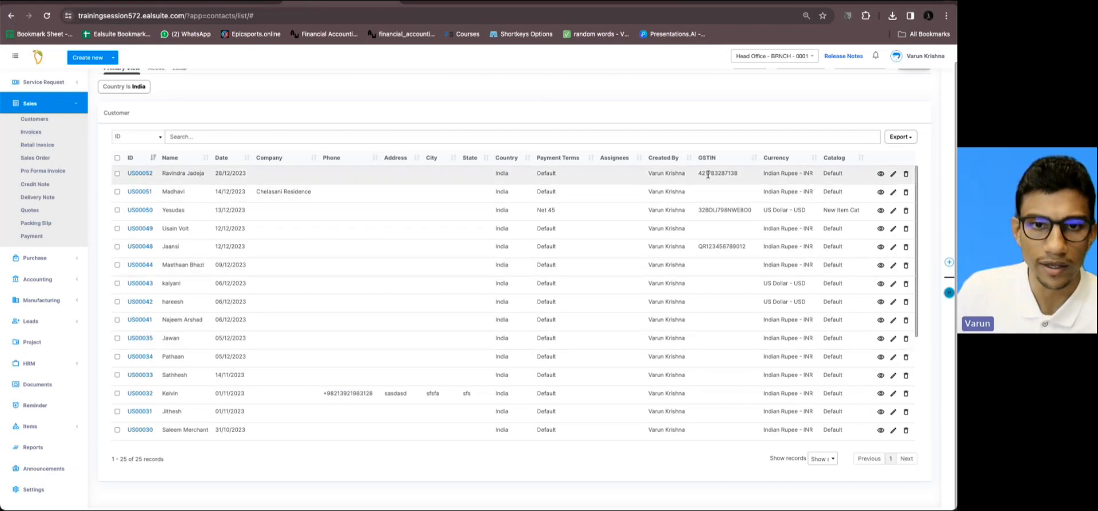
pyautogui.scroll(-3, 718, 265)
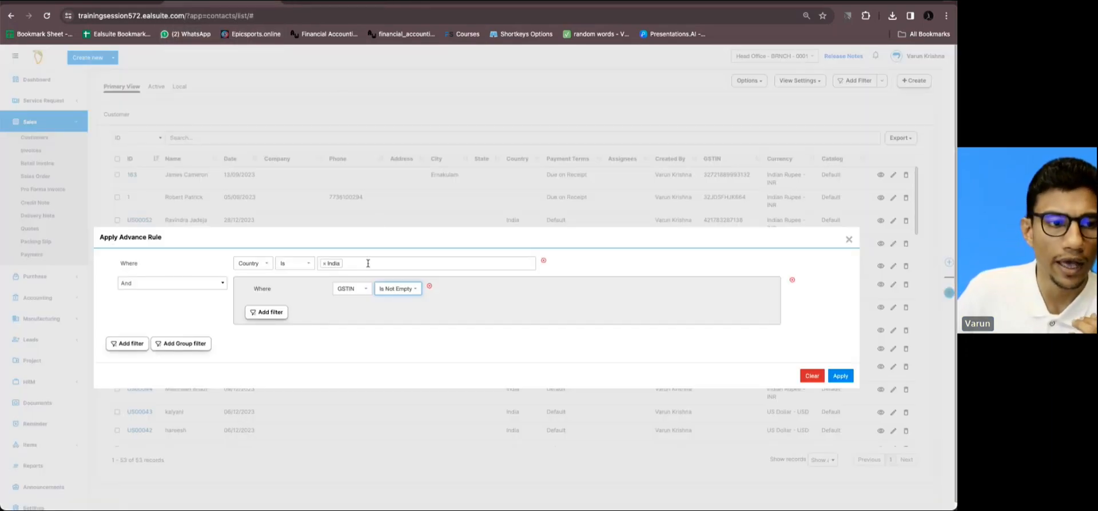
# Add a second condition row inside the GSTIN group and keep And as the connector for both the row and the group.
pyautogui.click(279, 313)
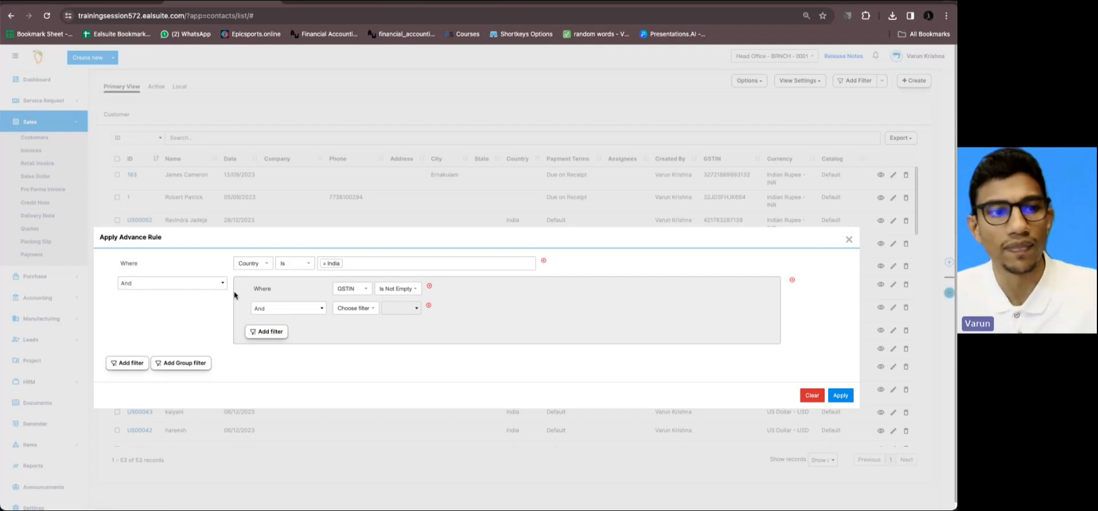
pyautogui.click(291, 313)
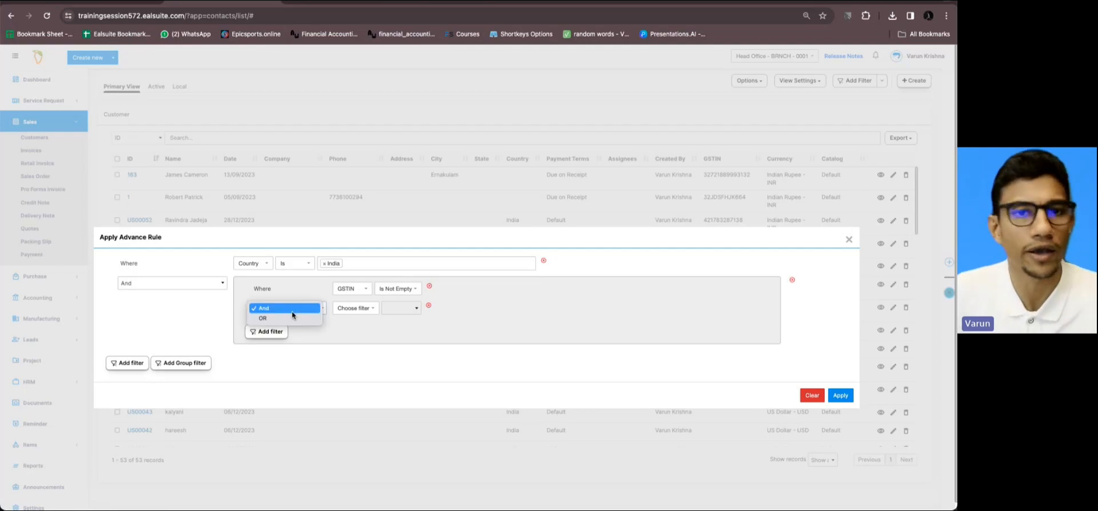
pyautogui.click(209, 284)
pyautogui.click(211, 284)
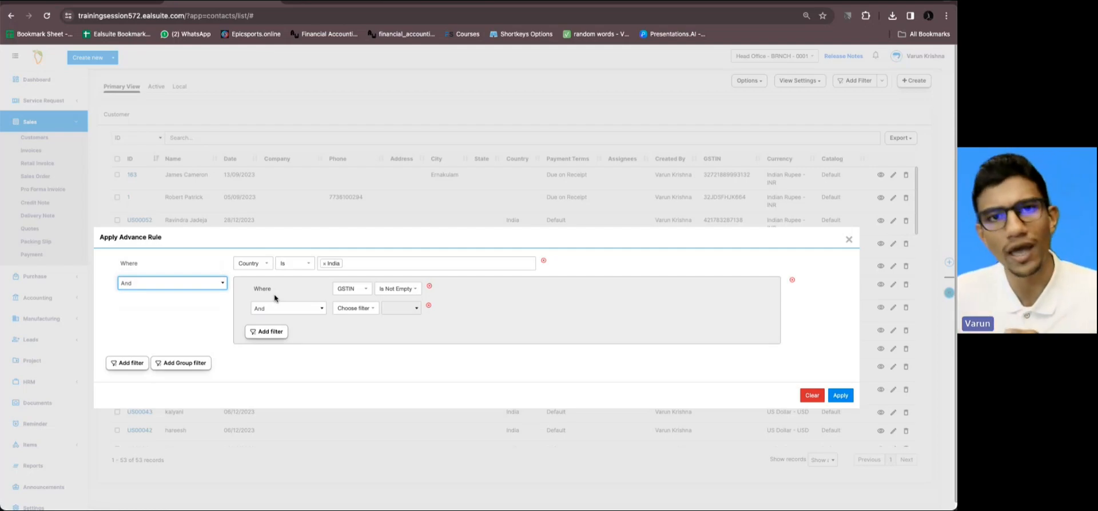
# Set the group's second condition to Currency Is us dollar - usd.
pyautogui.click(353, 309)
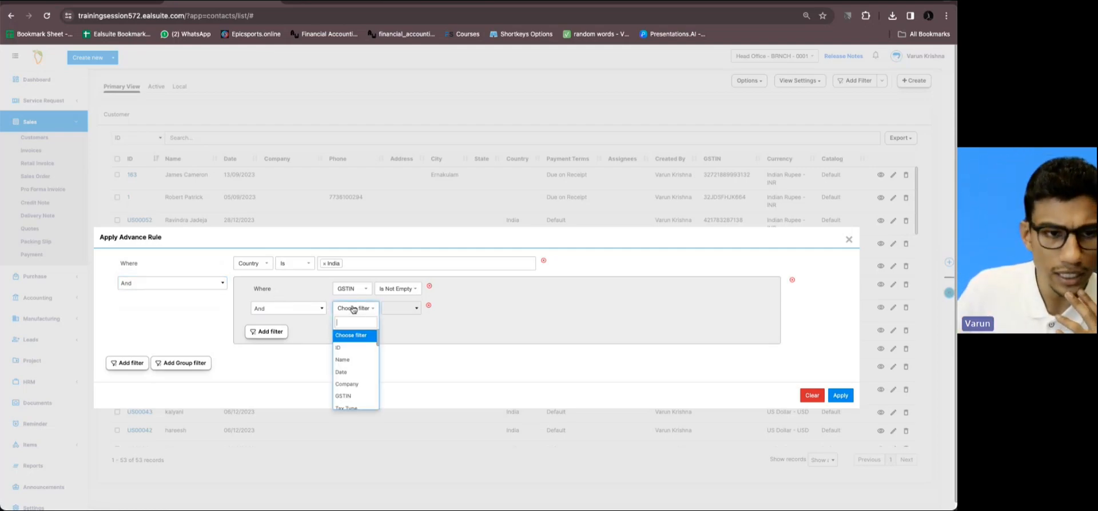
pyautogui.write('cu')
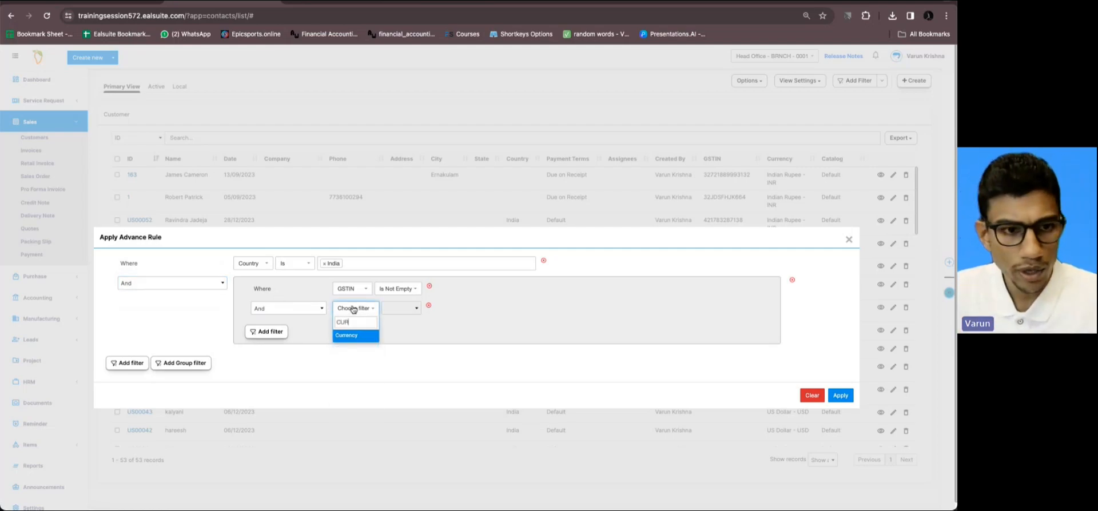
pyautogui.click(345, 335)
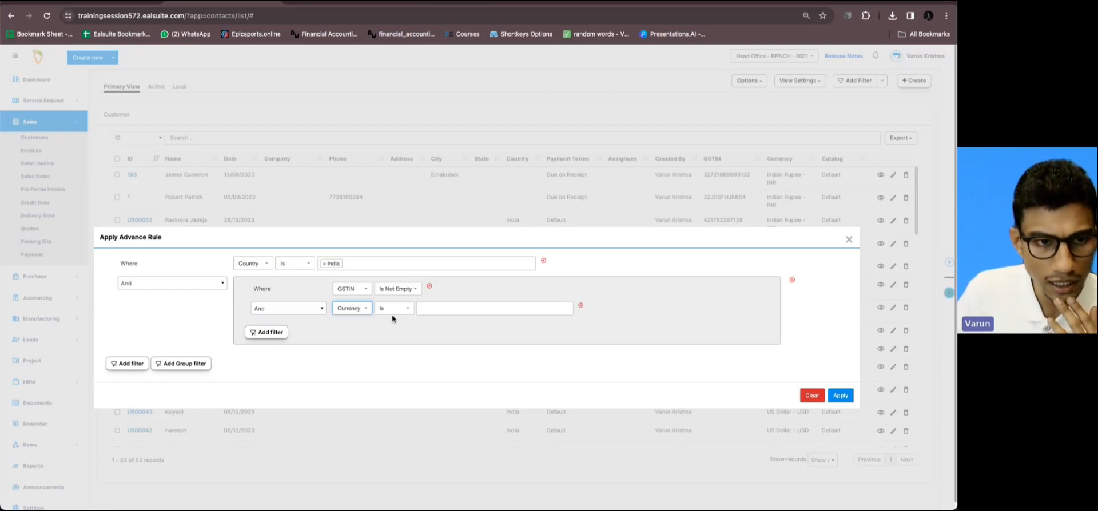
pyautogui.click(423, 309)
pyautogui.write('us')
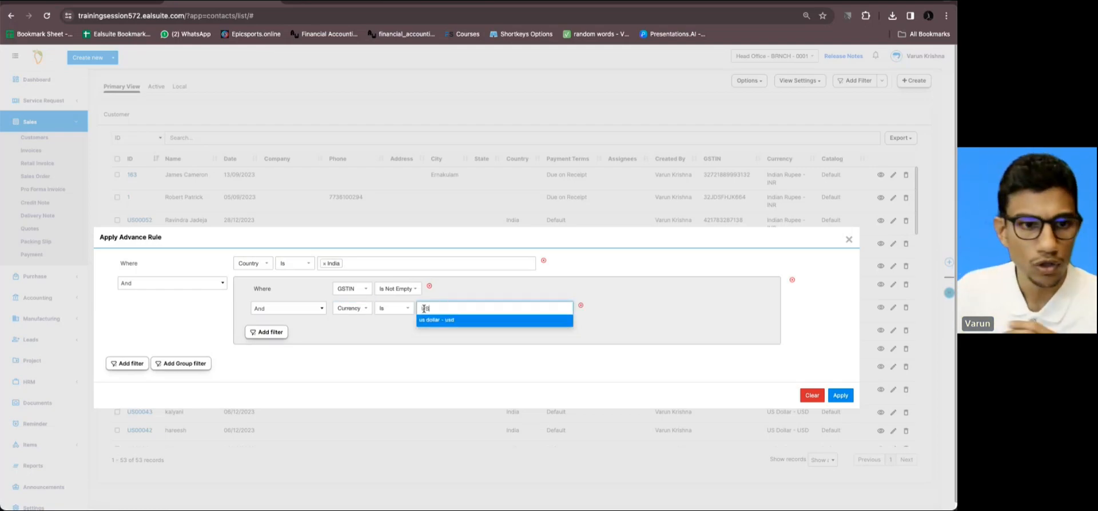
pyautogui.click(445, 320)
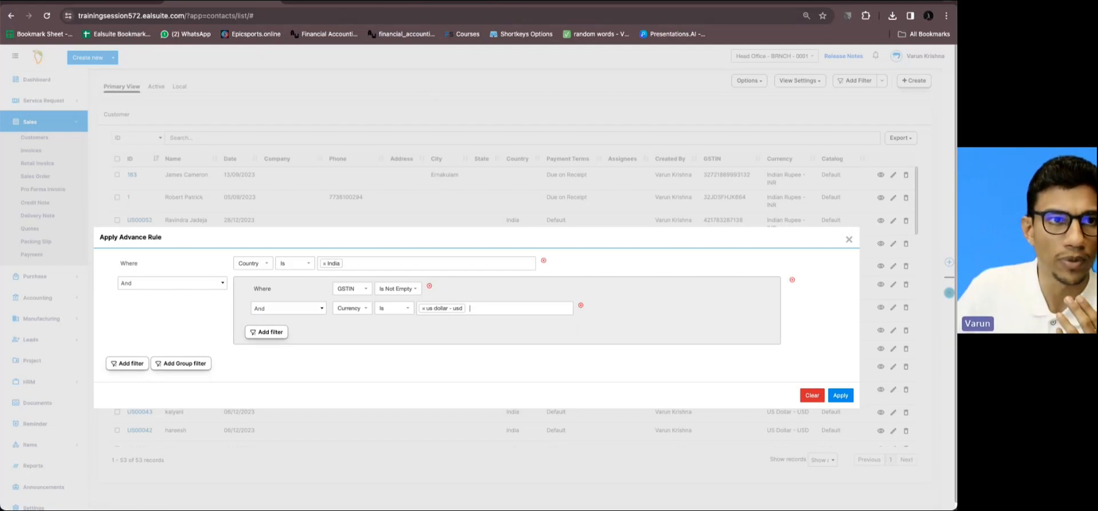
# Examine the India-filtered customer list in the other browser tab for customers with both a GSTIN and US Dollar currency.
pyautogui.click(840, 395)
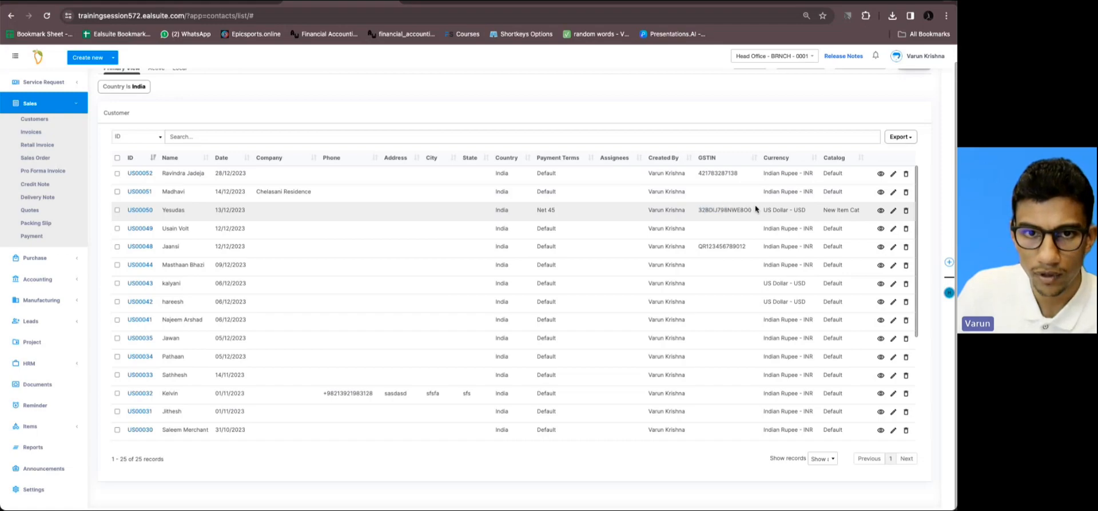
pyautogui.moveTo(763, 210); pyautogui.dragTo(811, 213)
pyautogui.click(811, 213)
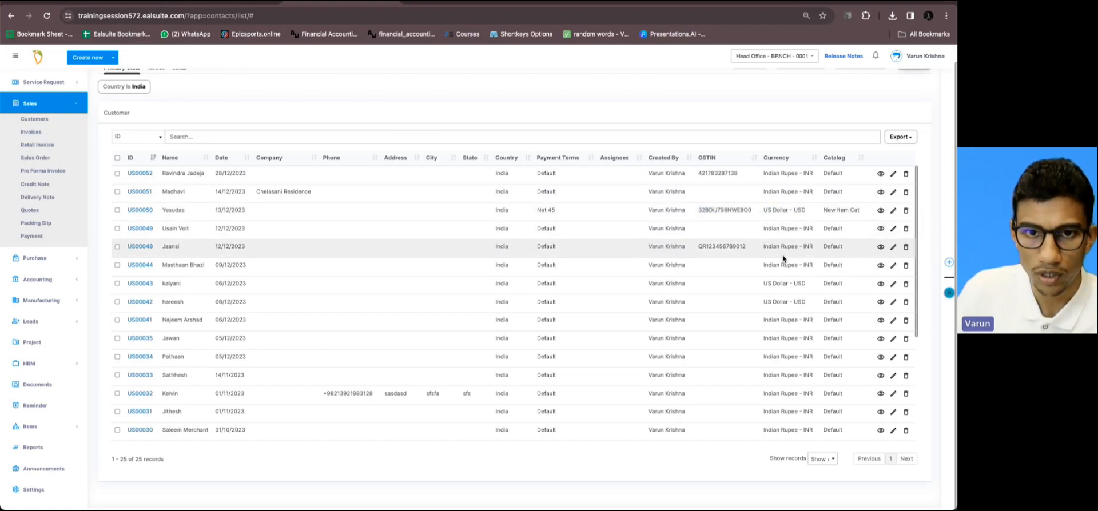
pyautogui.scroll(-5, 782, 255)
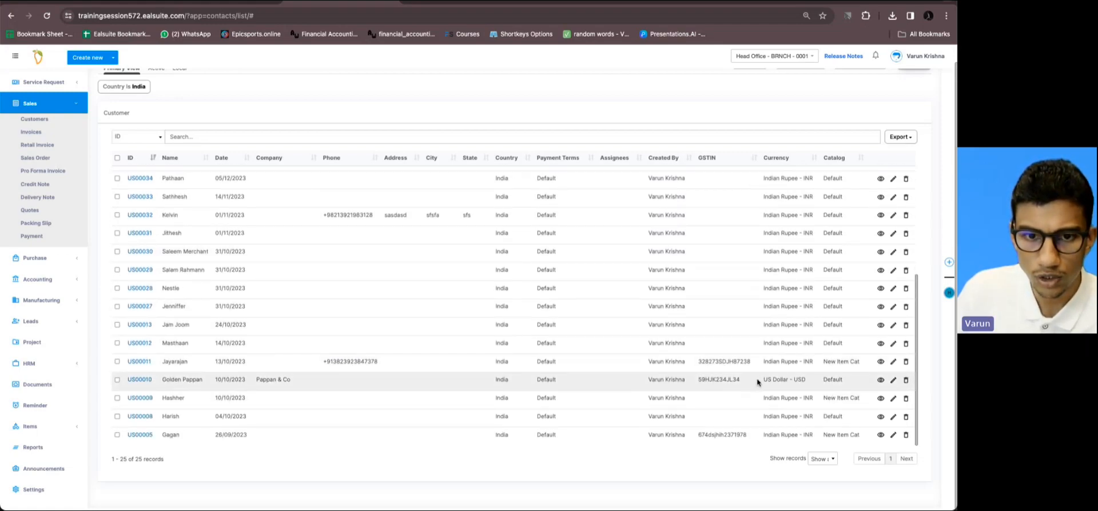
pyautogui.moveTo(763, 380); pyautogui.dragTo(813, 381)
pyautogui.click(811, 382)
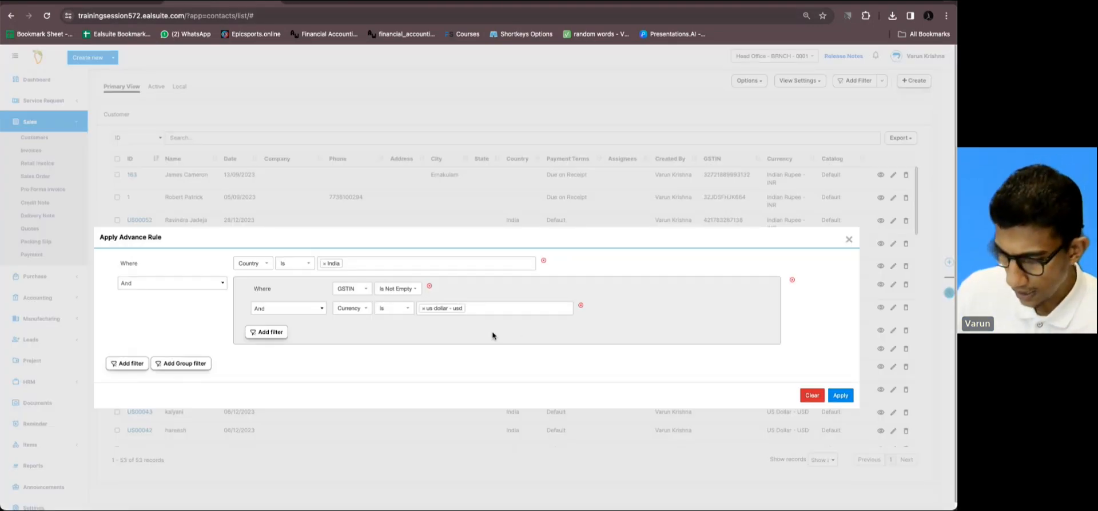
# Add a third condition to the GSTIN group: Payment Terms Is Net 45.
pyautogui.click(280, 338)
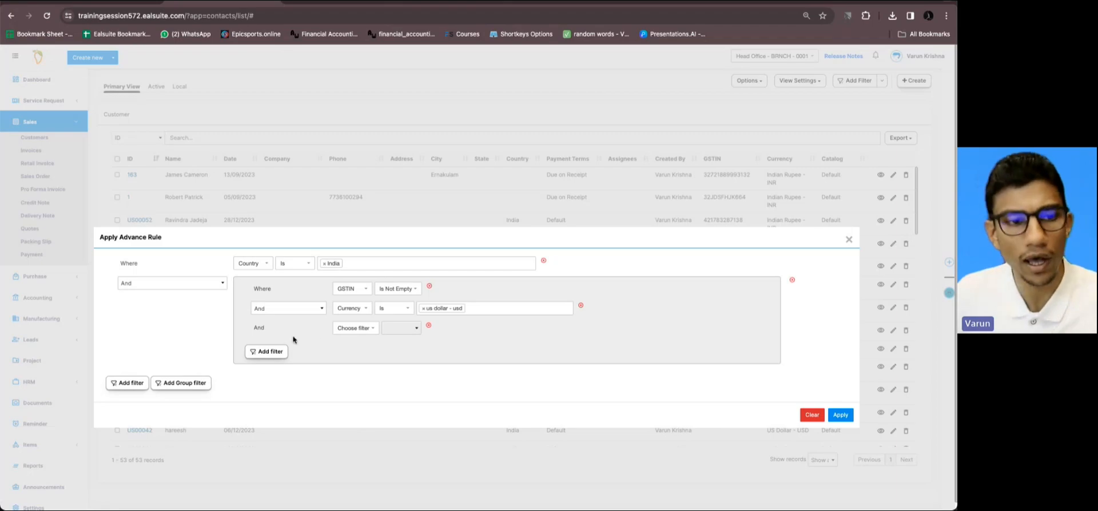
pyautogui.click(355, 328)
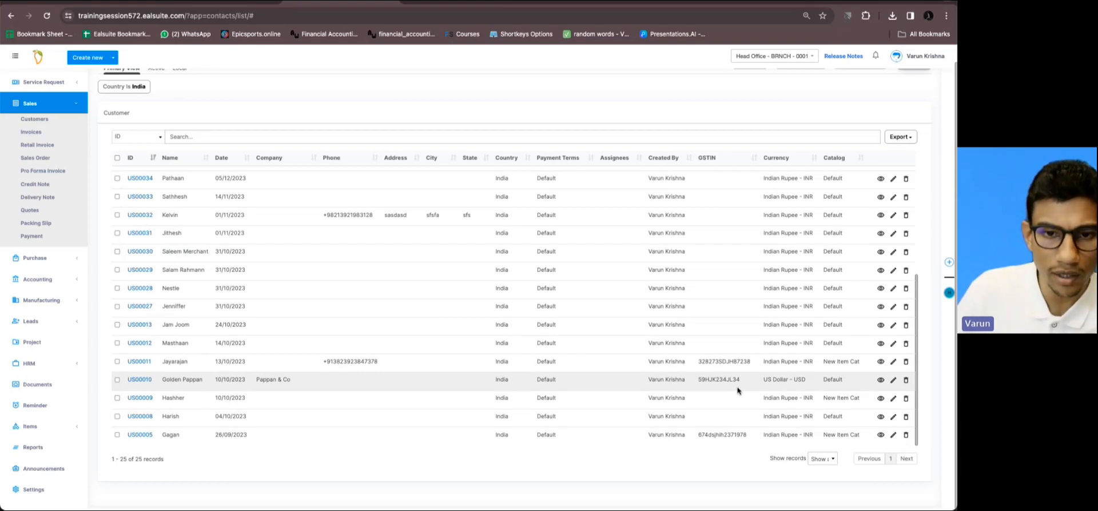
pyautogui.scroll(5, 737, 391)
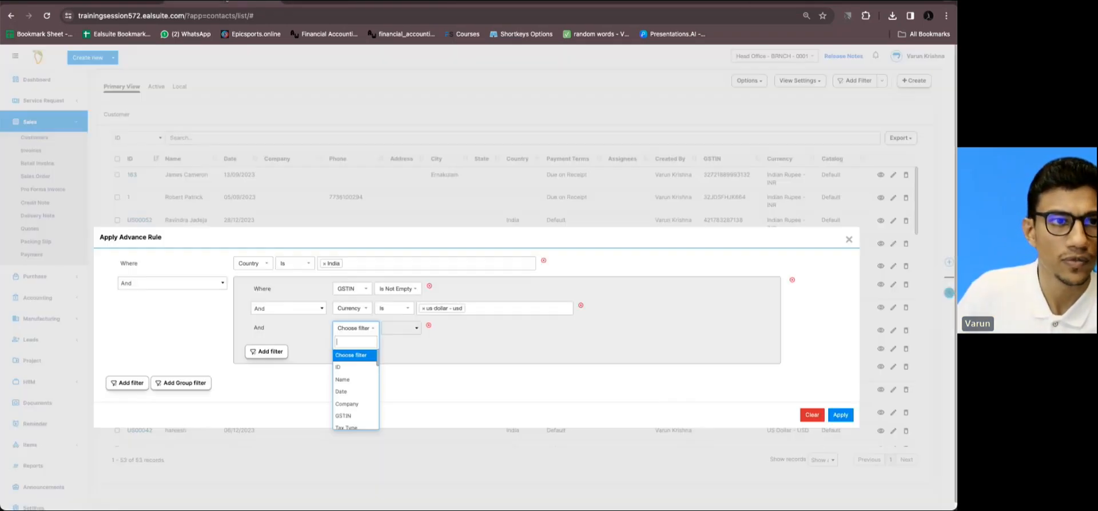
pyautogui.write('PAY')
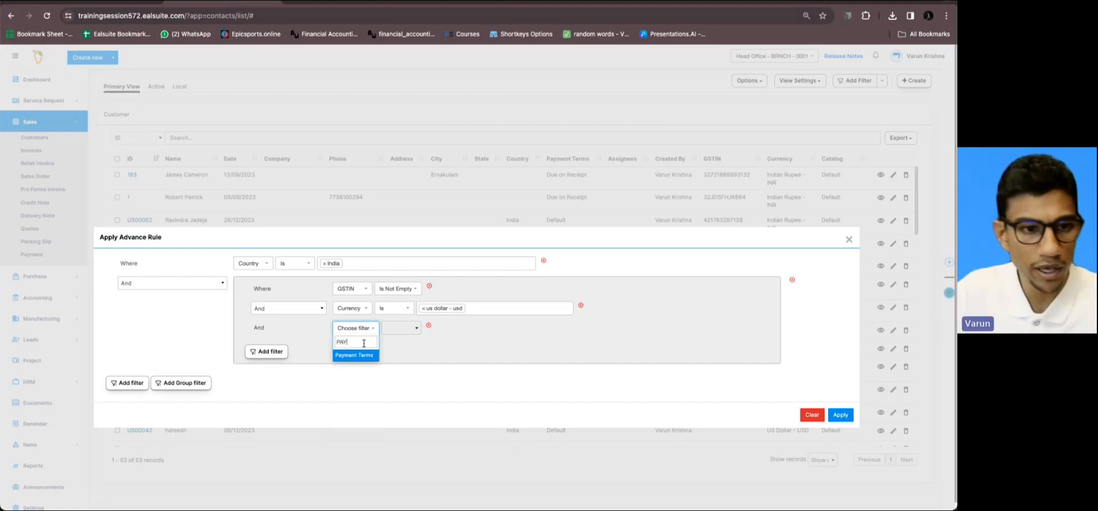
pyautogui.click(365, 355)
pyautogui.click(406, 330)
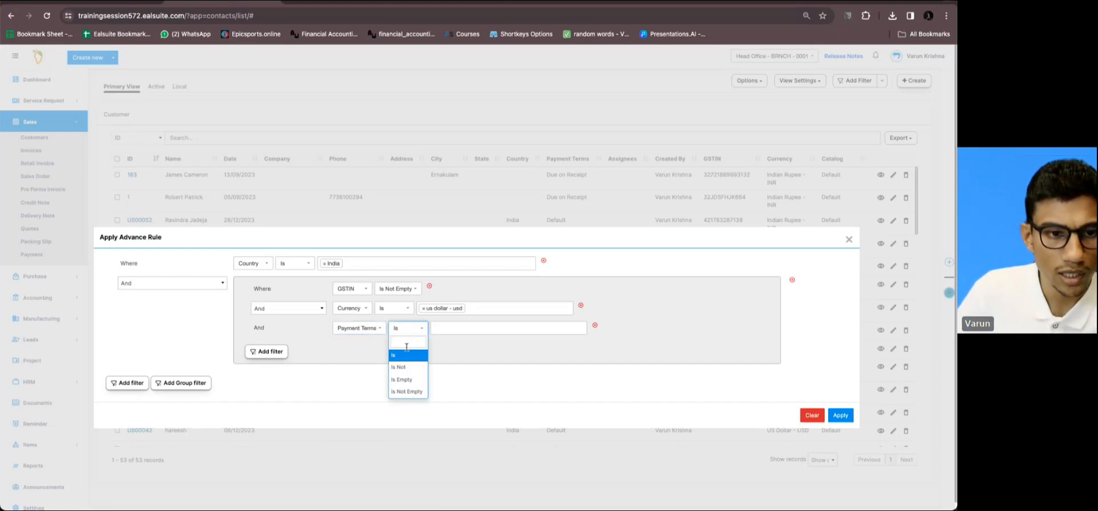
pyautogui.click(407, 357)
pyautogui.click(442, 330)
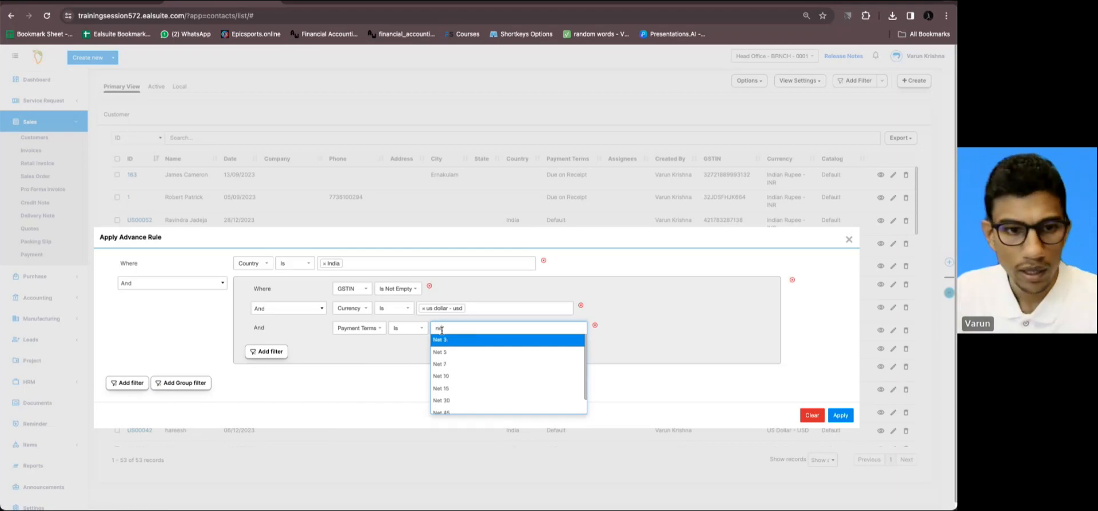
pyautogui.scroll(-2, 487, 341)
pyautogui.click(456, 402)
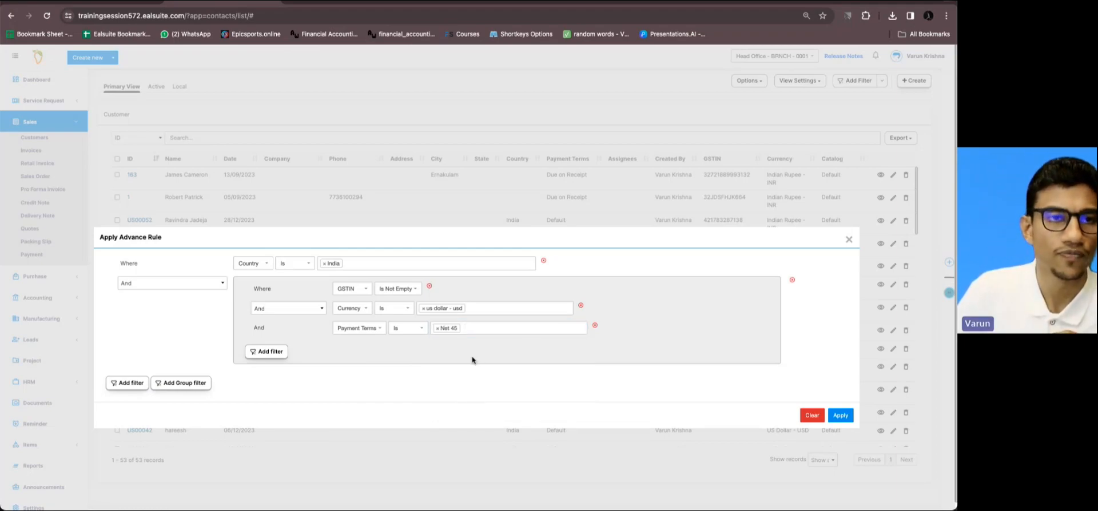
# Check the India-filtered customer list in the other browser tab, and apply the advance rule to the customer list.
pyautogui.click(312, 2)
pyautogui.scroll(1, 602, 228)
pyautogui.scroll(1, 602, 229)
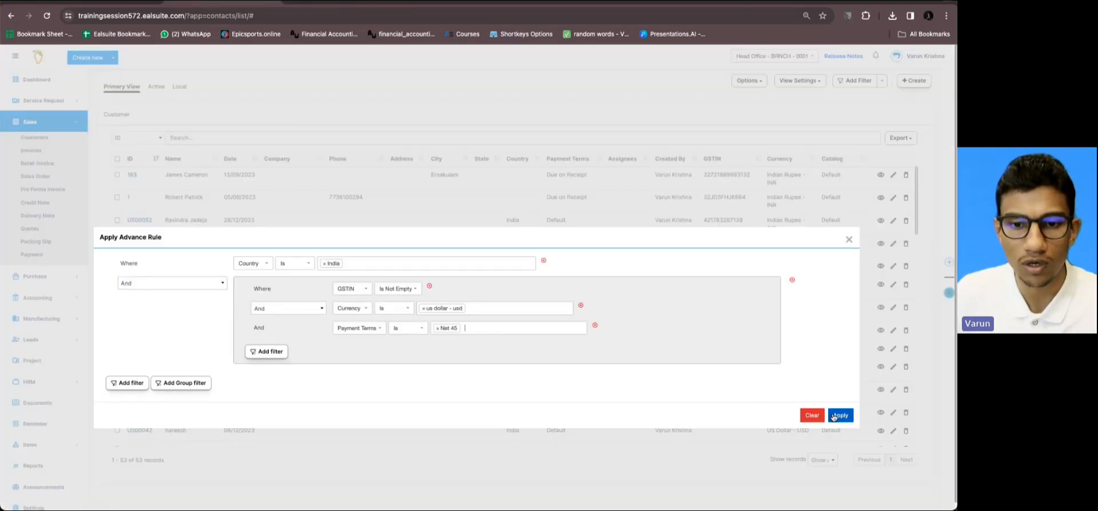
pyautogui.click(838, 416)
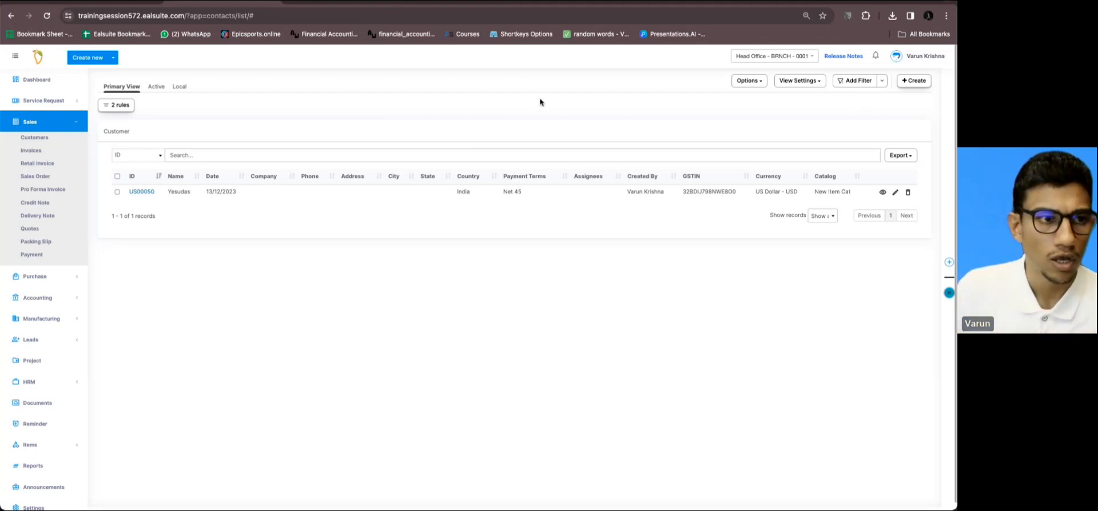
# Reopen the advance rule, remove the Payment Terms condition from the group and apply the rule.
pyautogui.click(122, 107)
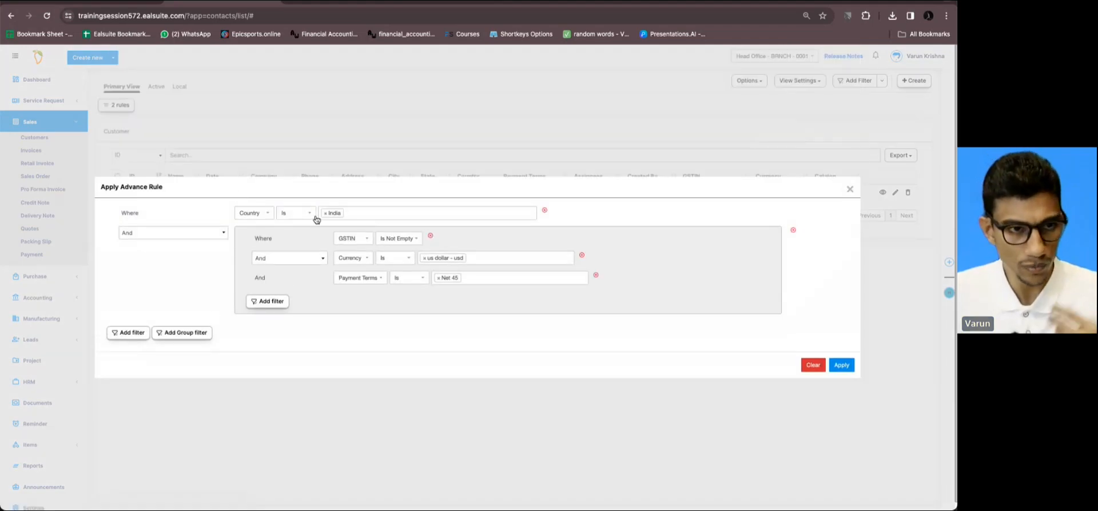
pyautogui.click(842, 365)
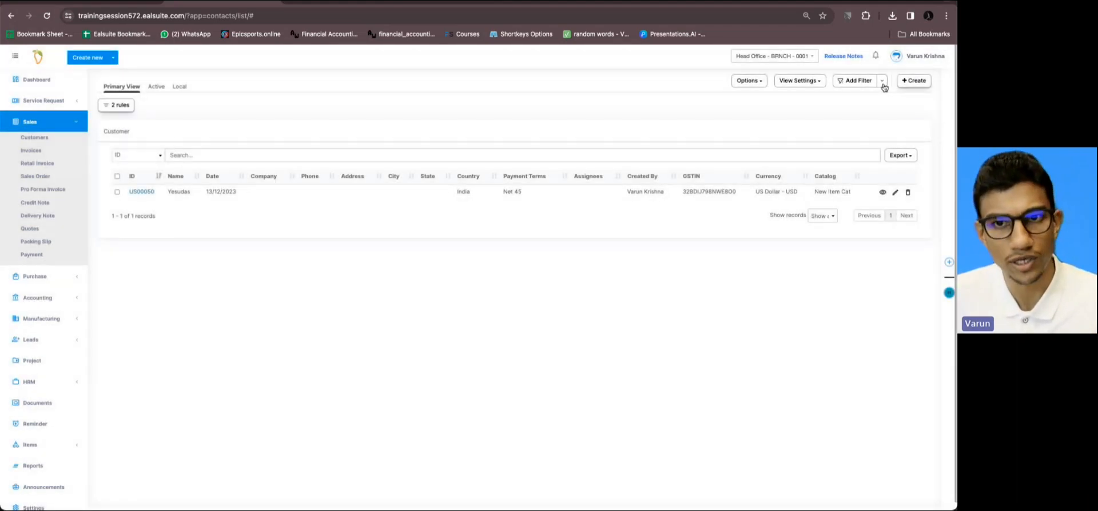
pyautogui.click(882, 81)
pyautogui.click(868, 98)
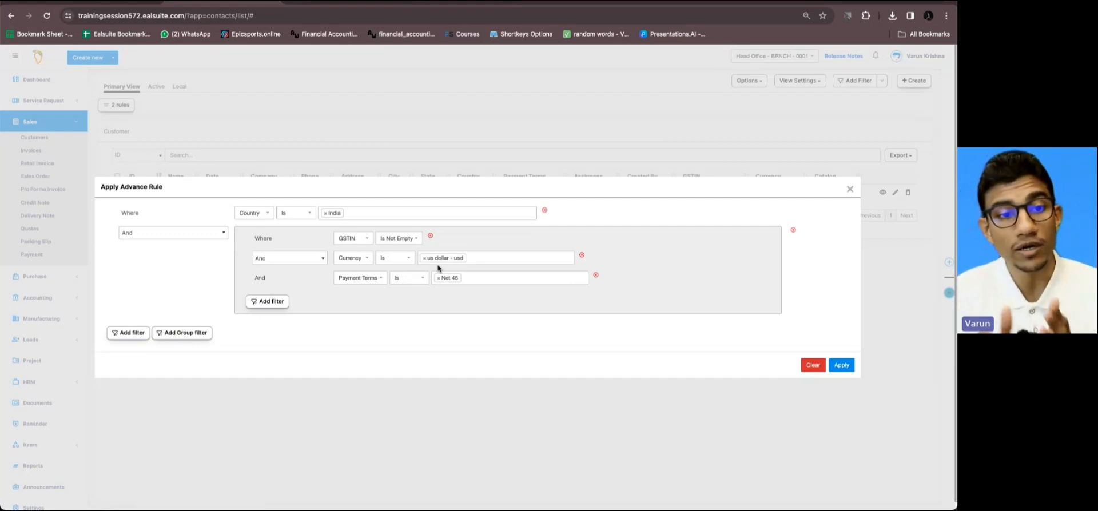
pyautogui.click(596, 276)
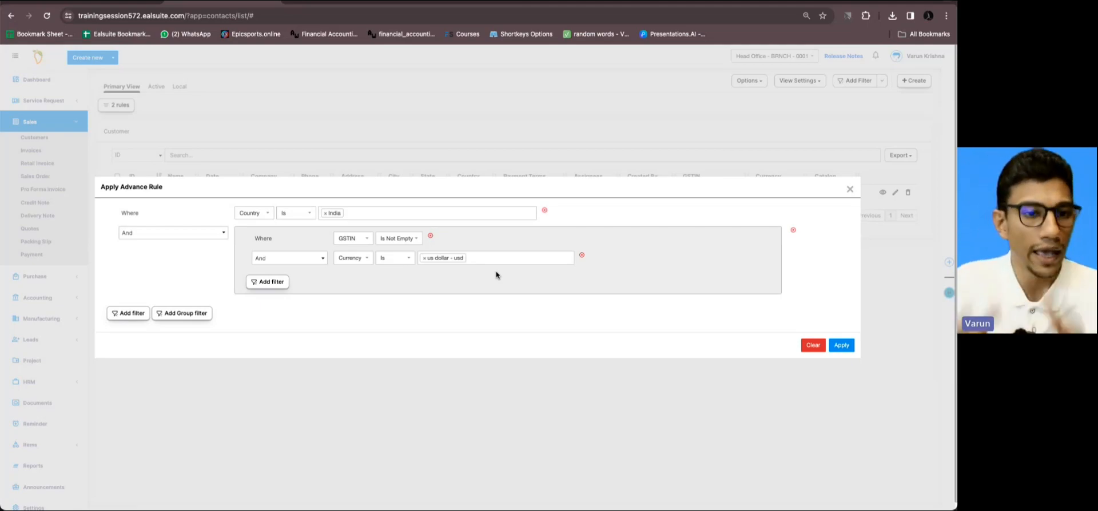
pyautogui.click(834, 345)
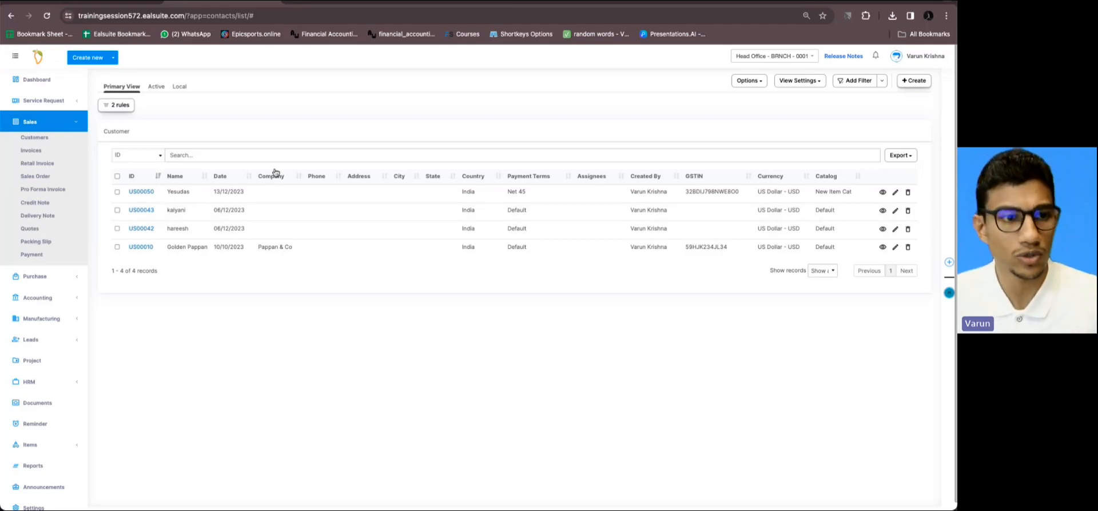
# Reopen the applied rules and add the condition Payment Terms Is Net 45 back to the GSTIN and Currency group.
pyautogui.click(123, 107)
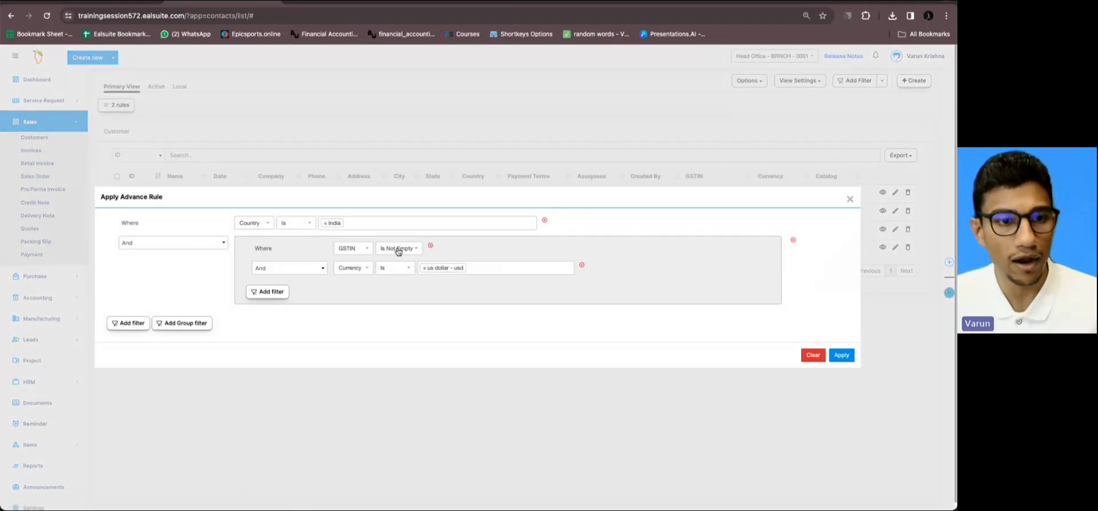
pyautogui.click(276, 293)
pyautogui.click(348, 289)
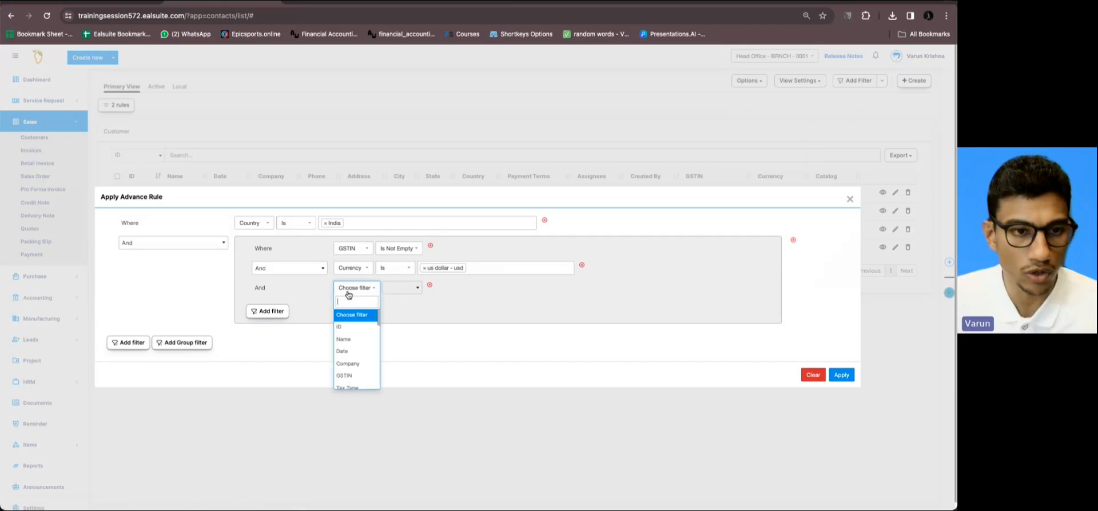
pyautogui.write('pay')
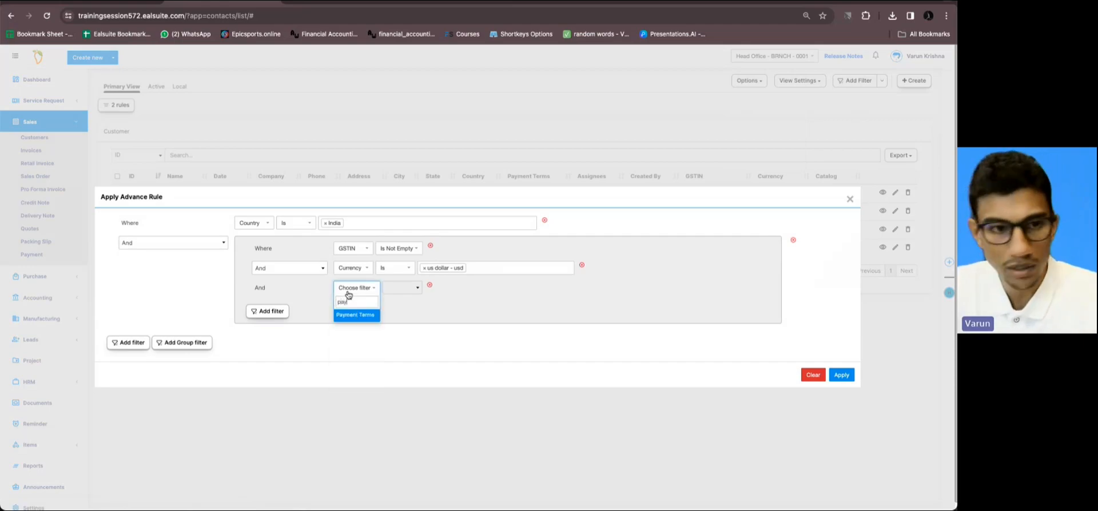
pyautogui.click(371, 314)
pyautogui.click(454, 287)
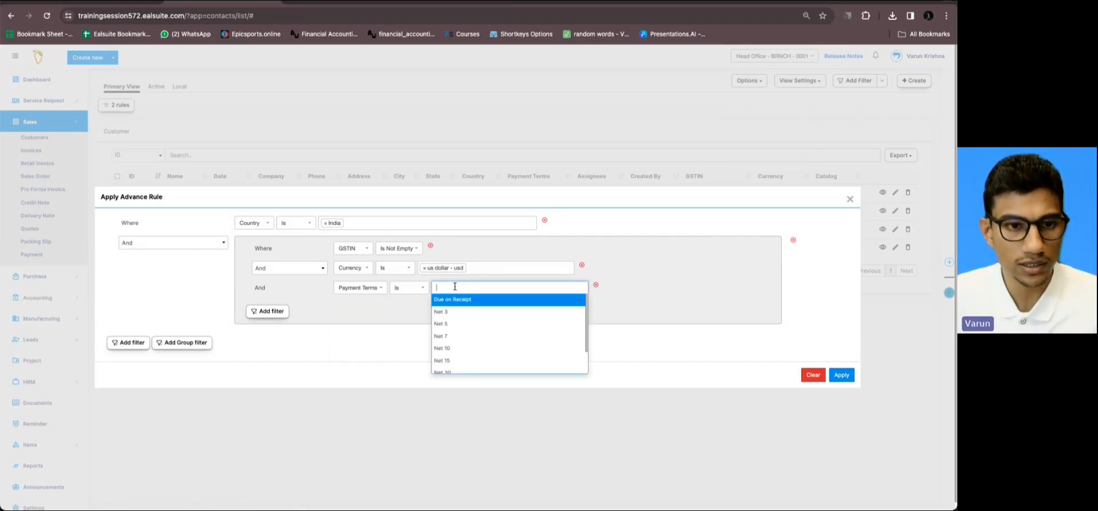
pyautogui.scroll(-1, 458, 350)
pyautogui.click(455, 361)
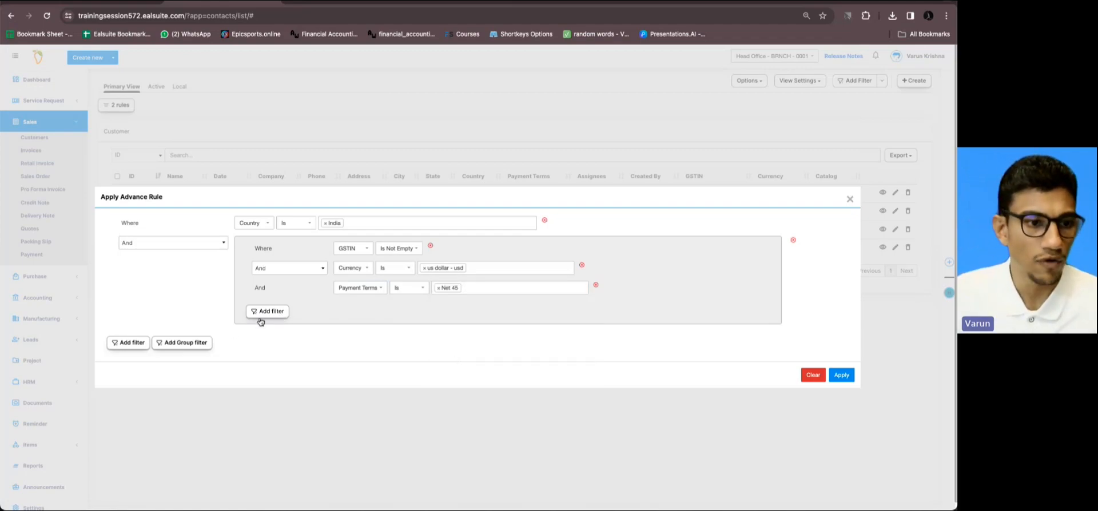
# Add a second filter group with the condition ID Contains "us" and apply the advance rule.
pyautogui.click(184, 344)
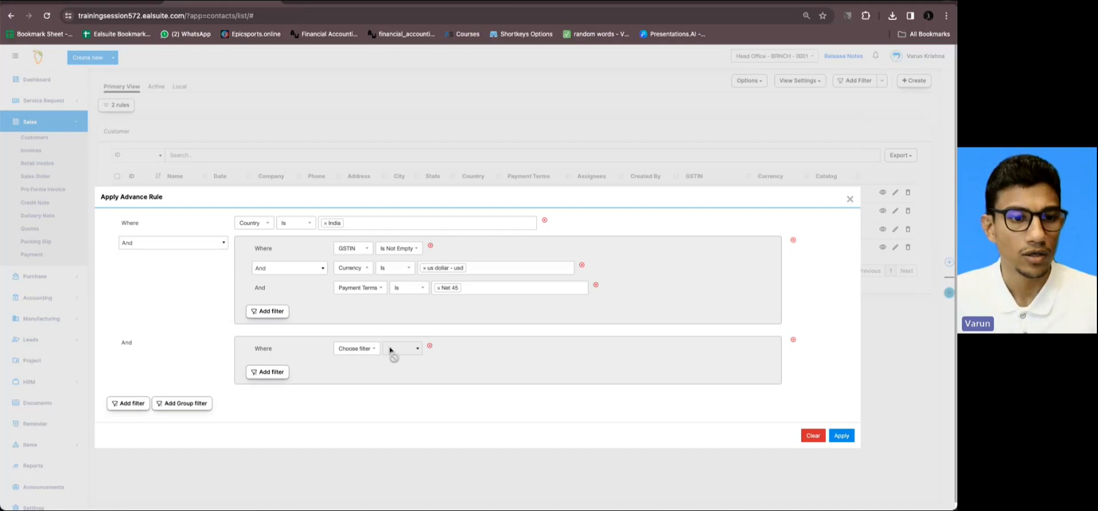
pyautogui.click(365, 349)
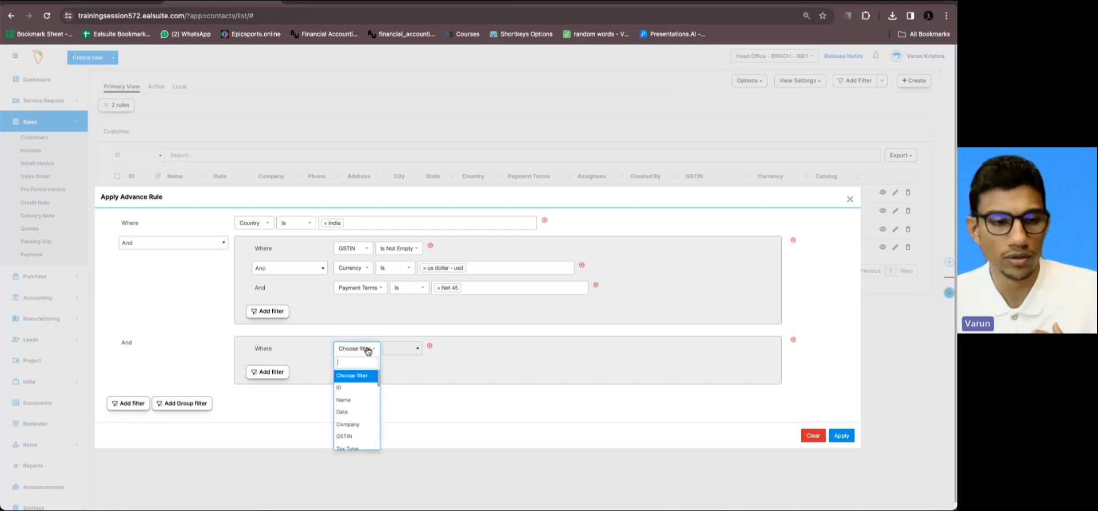
pyautogui.click(357, 388)
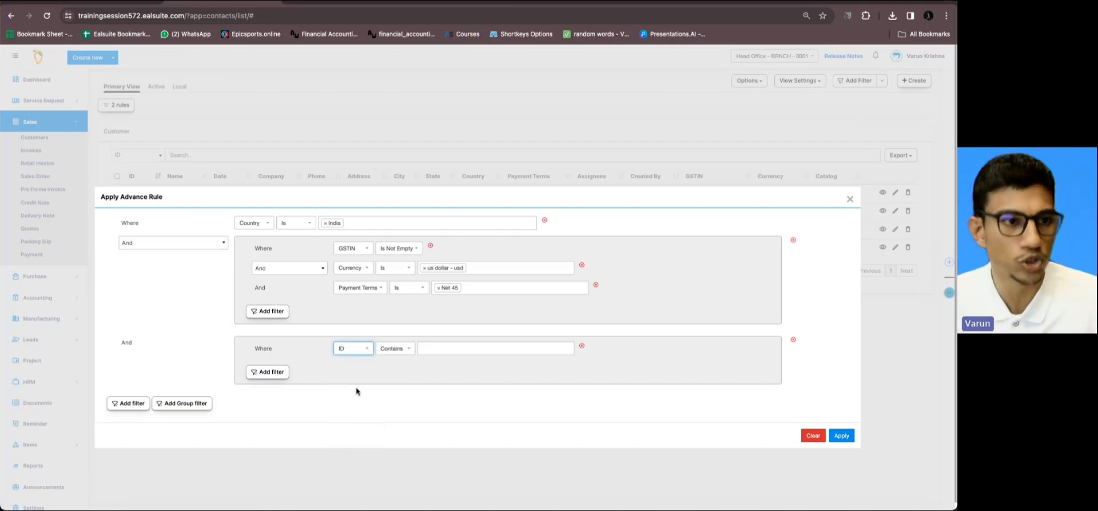
pyautogui.click(410, 350)
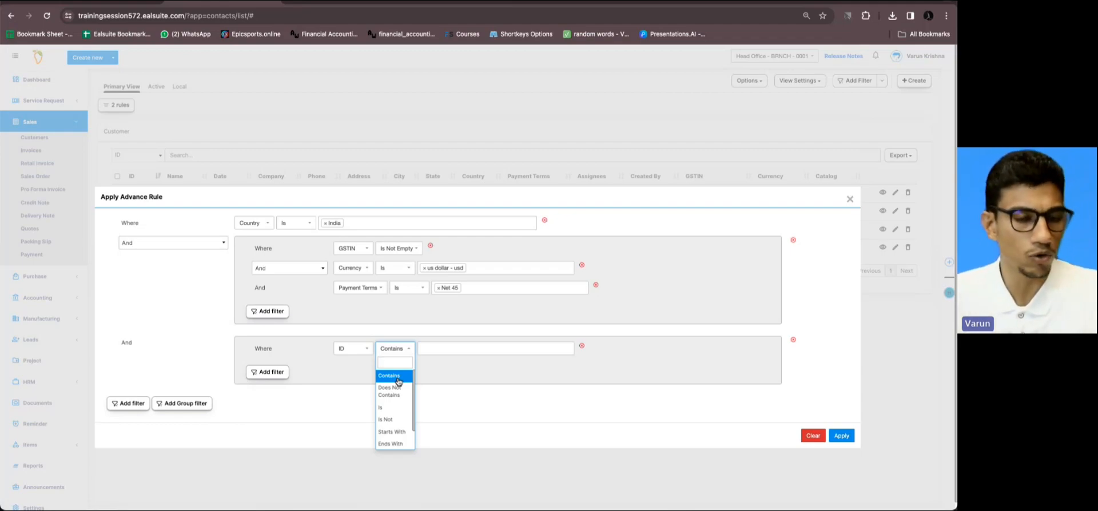
pyautogui.click(398, 382)
pyautogui.click(437, 354)
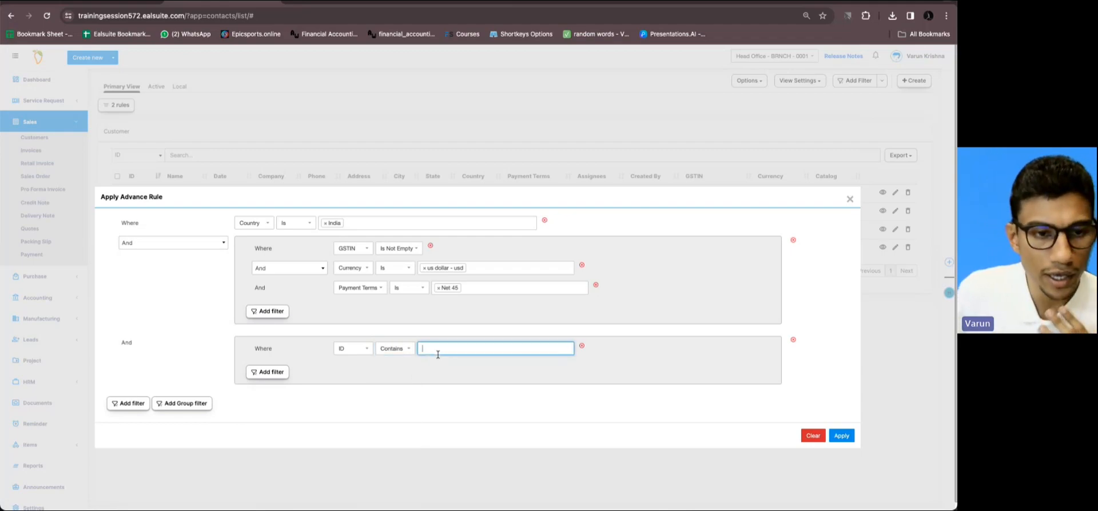
pyautogui.write('us')
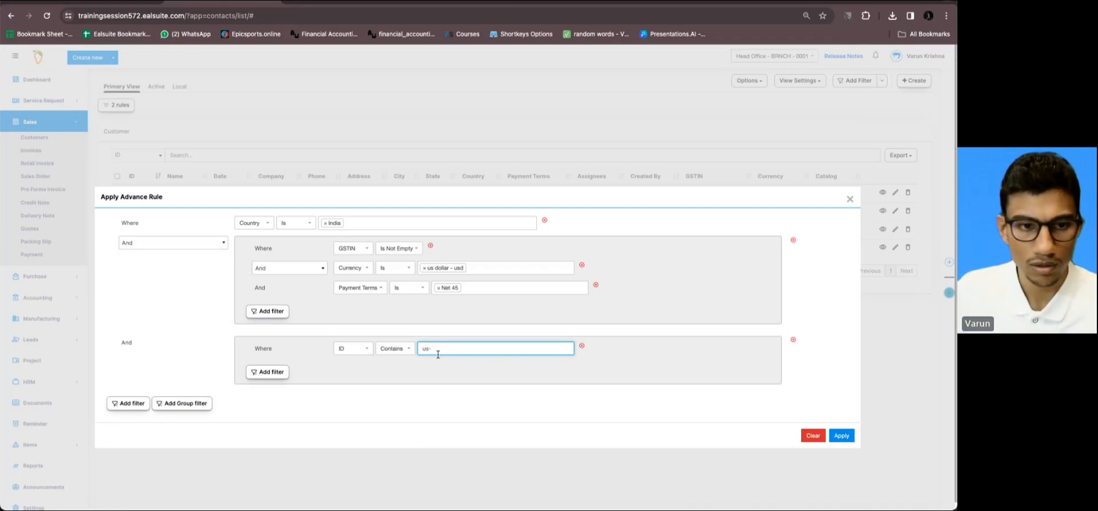
pyautogui.click(842, 436)
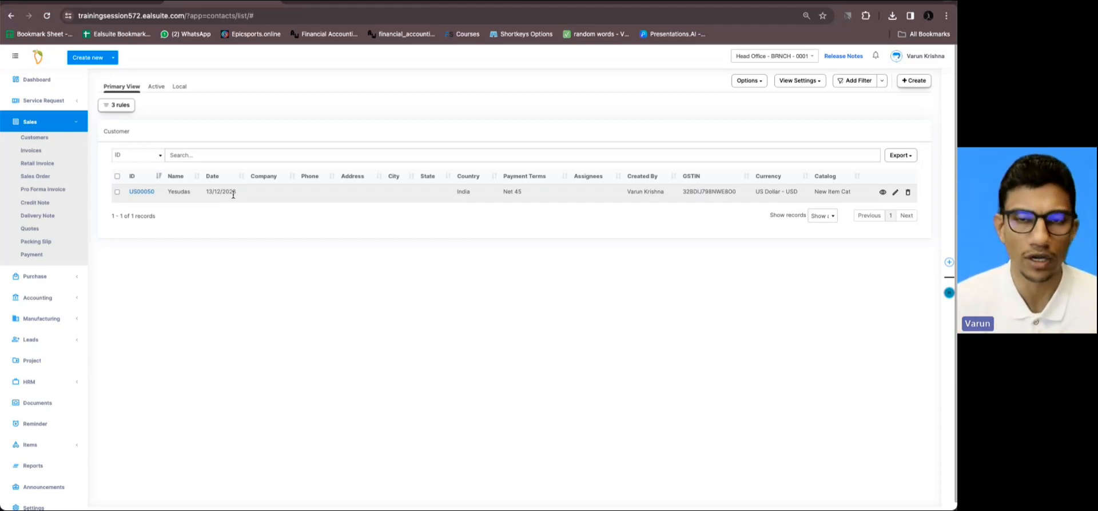
# Reopen the rules, add an empty condition row to the ID group and an empty third group, and keep And as the connector.
pyautogui.click(103, 110)
pyautogui.click(284, 335)
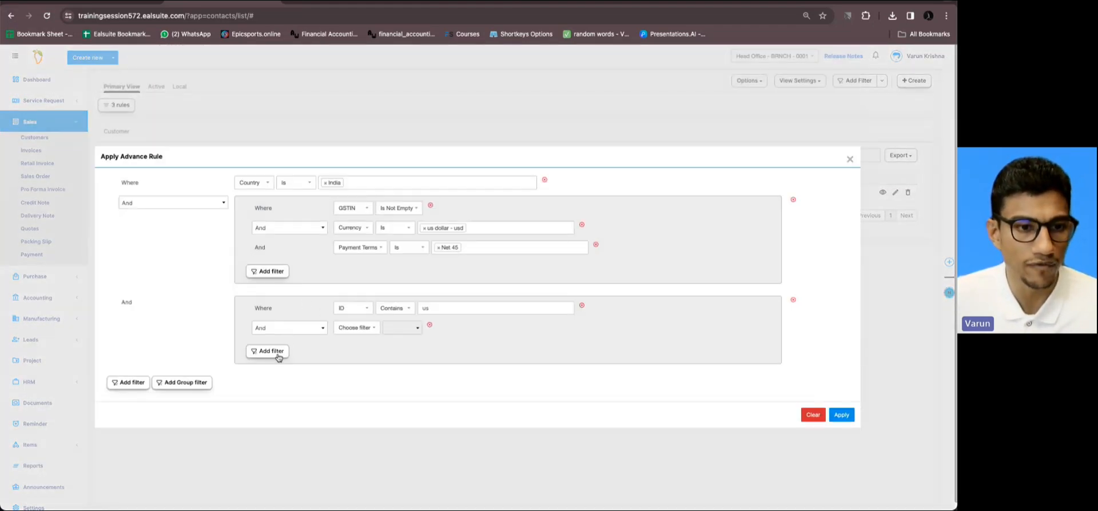
pyautogui.click(209, 385)
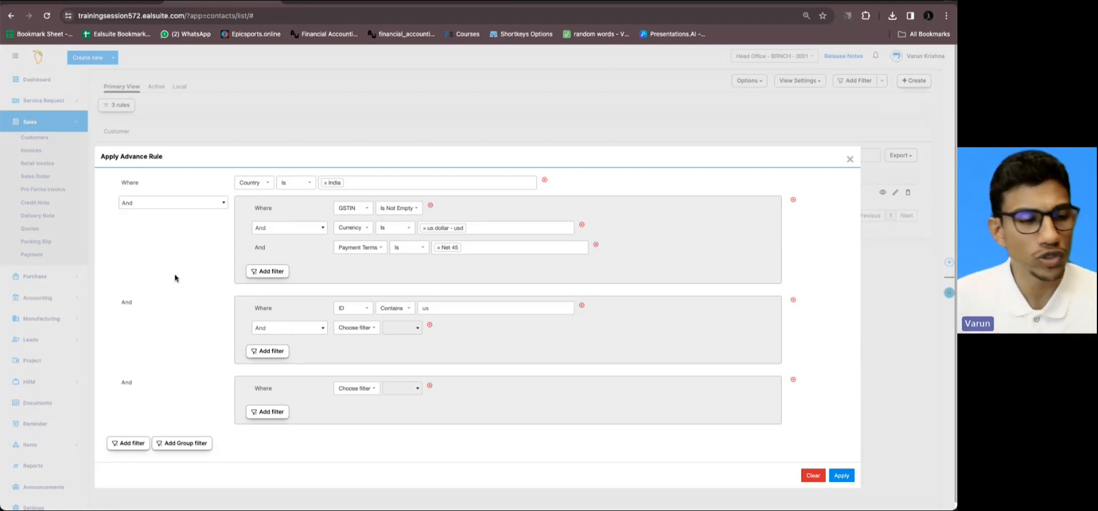
pyautogui.click(192, 208)
pyautogui.click(192, 216)
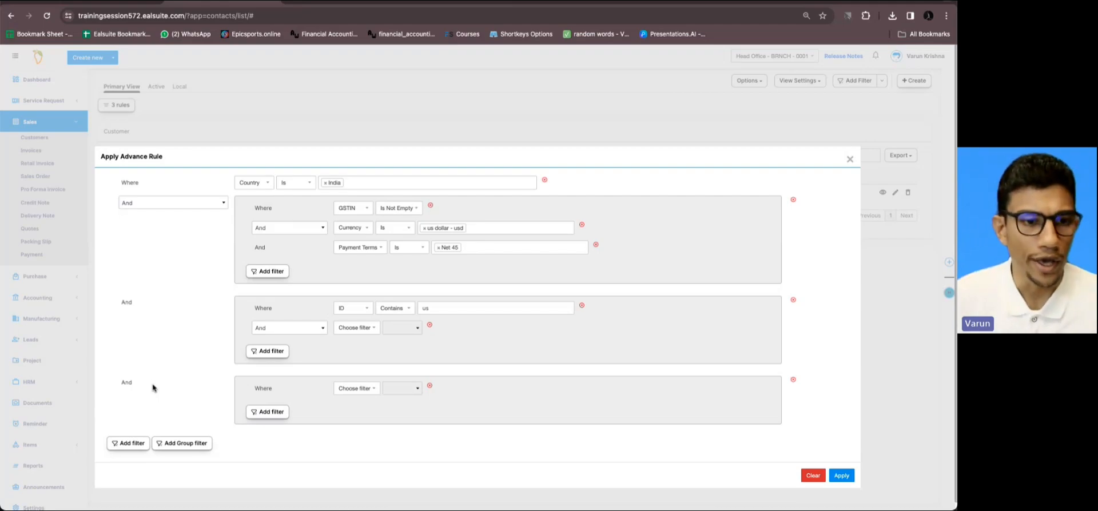
# Close the advance rule without applying the additions and reload the customer list to clear its filter rules.
pyautogui.click(851, 161)
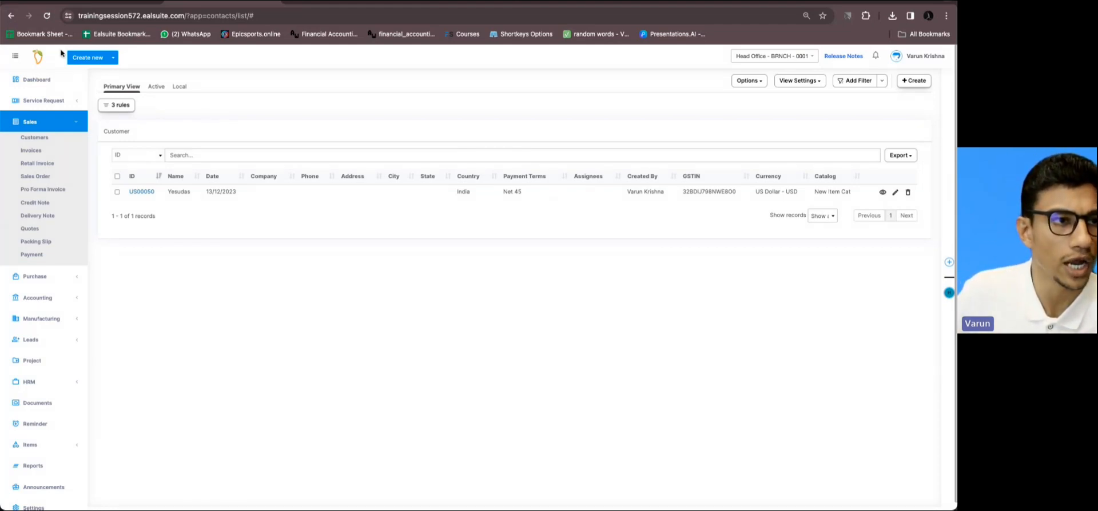
pyautogui.click(48, 16)
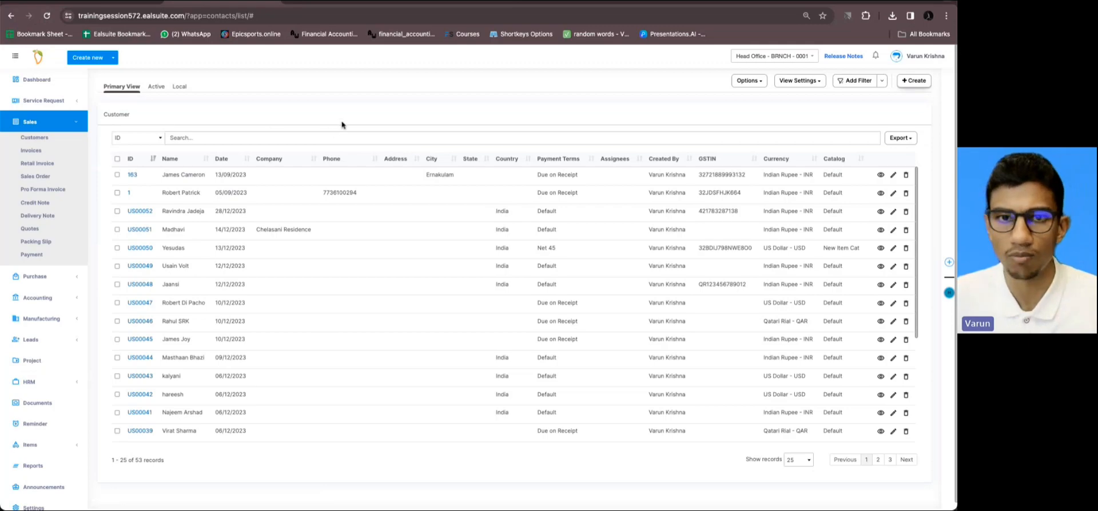
# Open the Primary View for editing, examine its column and filter settings, and close them without changes.
pyautogui.click(814, 83)
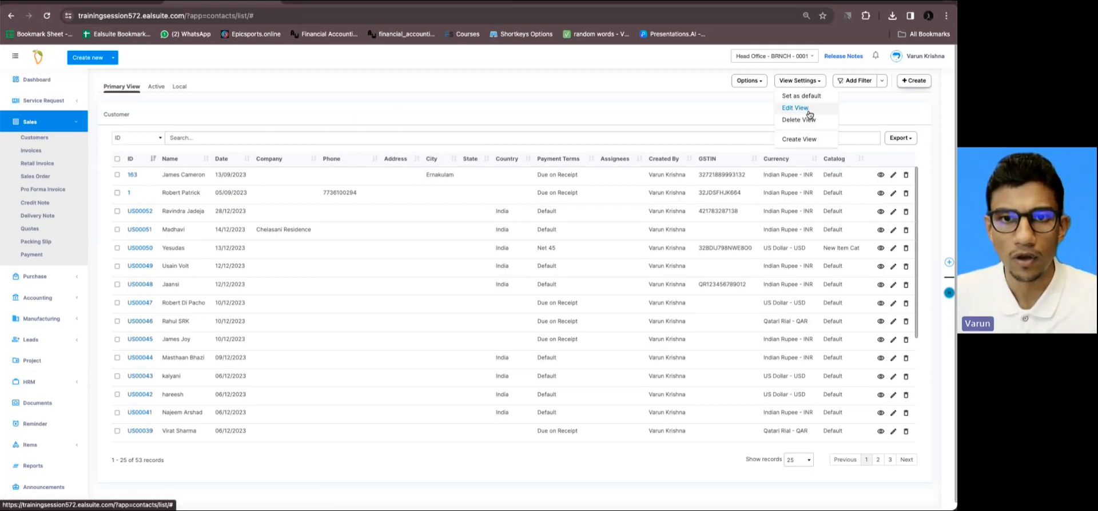
pyautogui.click(792, 107)
pyautogui.click(935, 168)
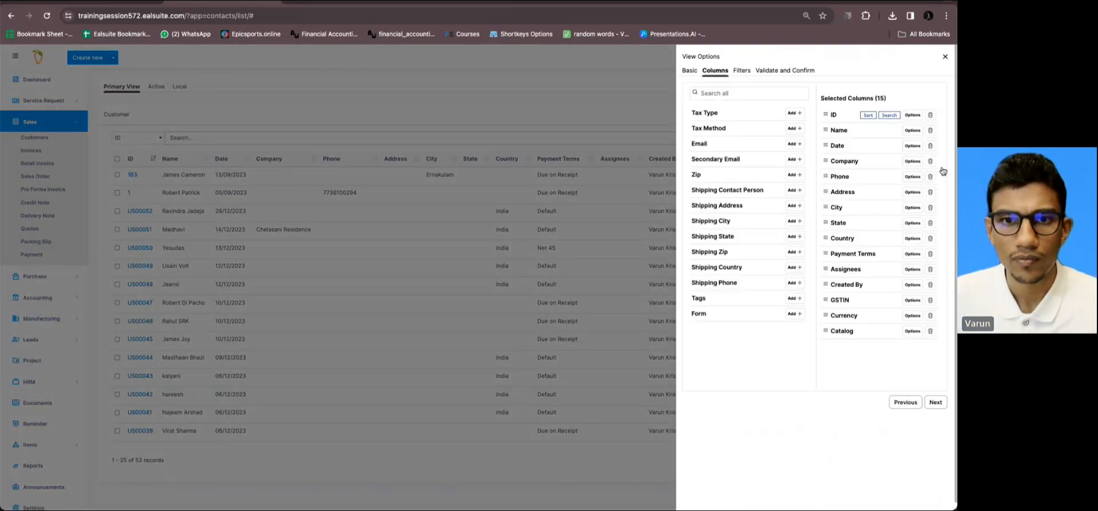
pyautogui.click(931, 404)
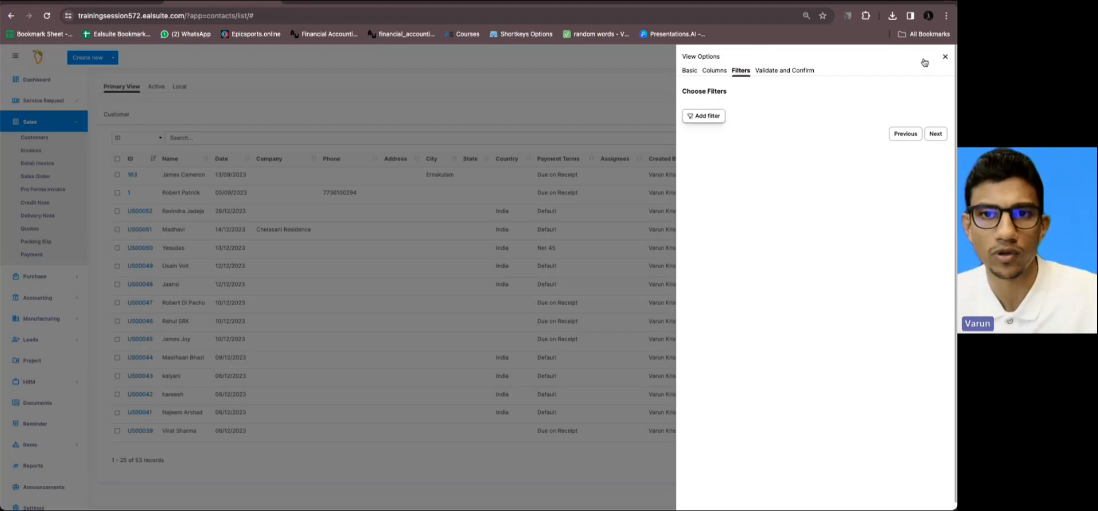
pyautogui.click(945, 56)
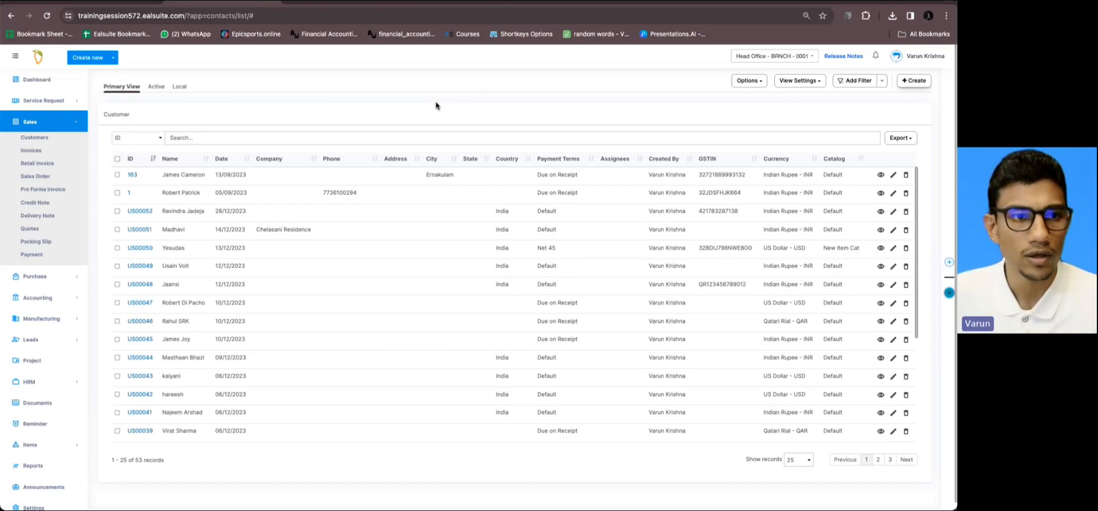
# Create an advance rule with a filter group holding the condition ID Contains "us-" and apply it to the customer list.
pyautogui.click(883, 81)
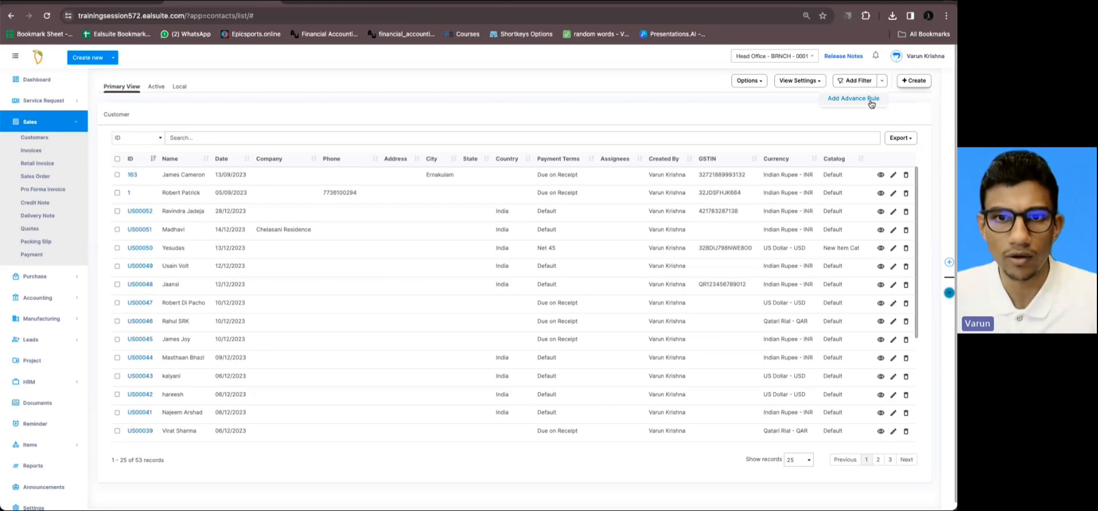
pyautogui.click(870, 101)
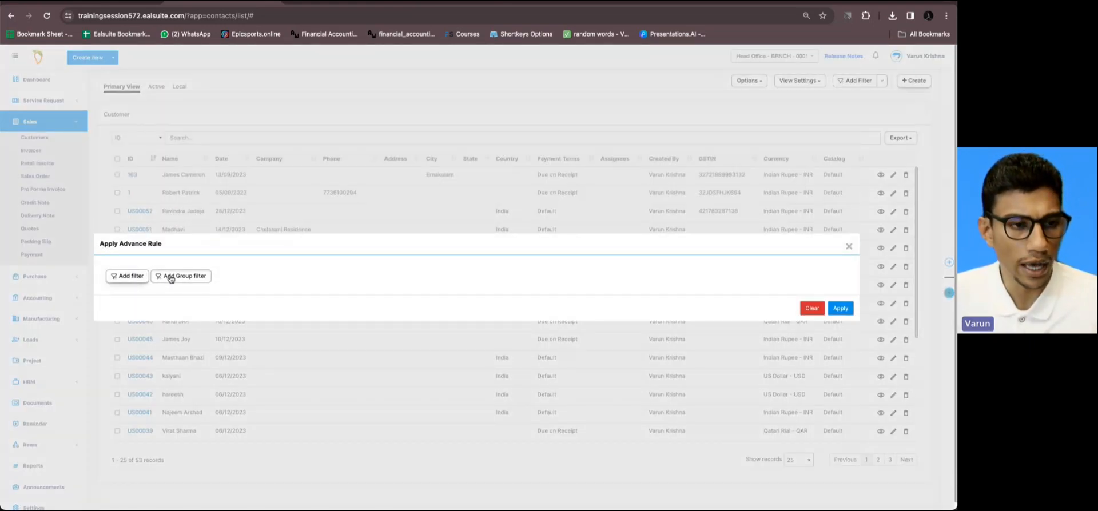
pyautogui.click(174, 278)
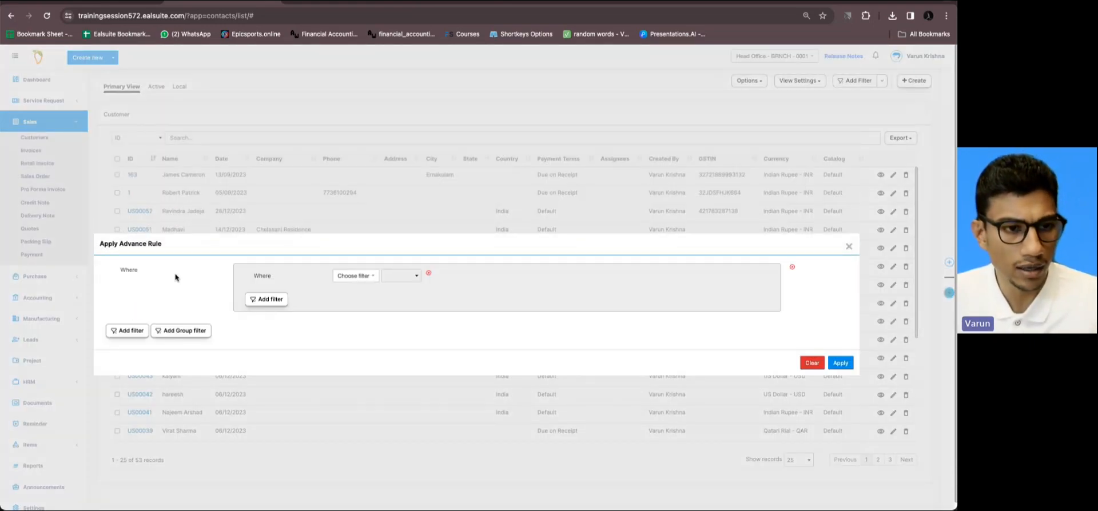
pyautogui.click(363, 281)
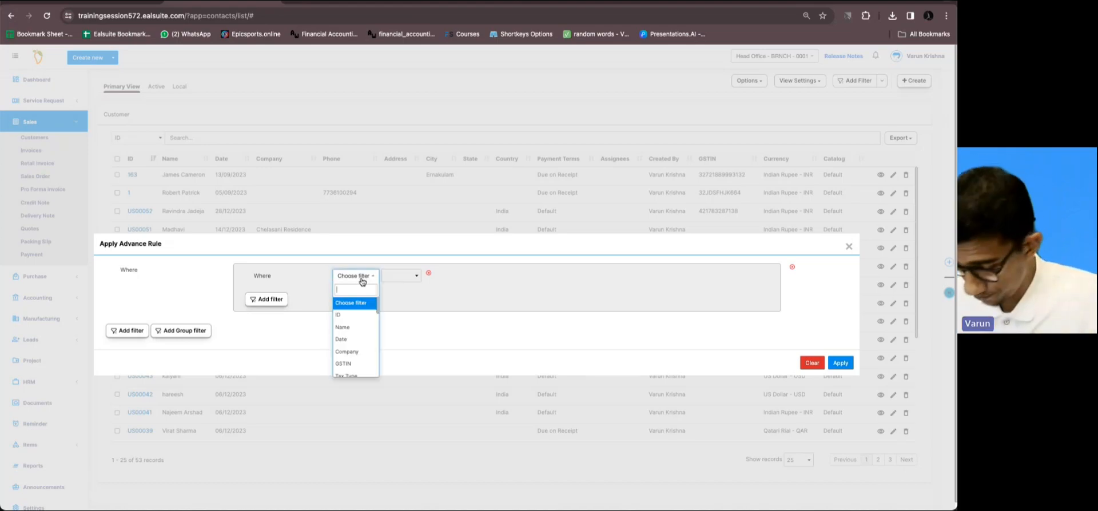
pyautogui.write('id')
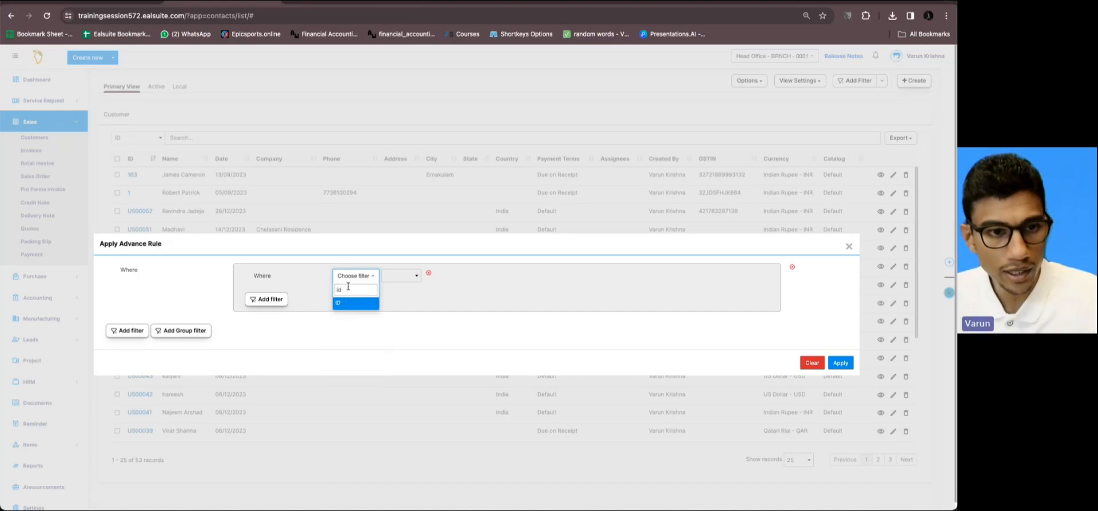
pyautogui.click(348, 308)
pyautogui.click(436, 273)
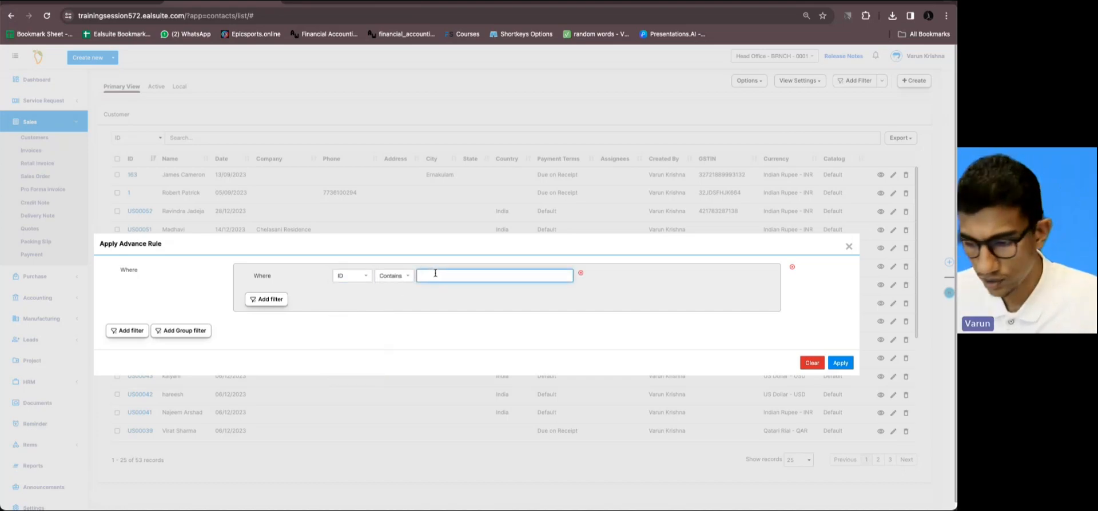
pyautogui.write('us-')
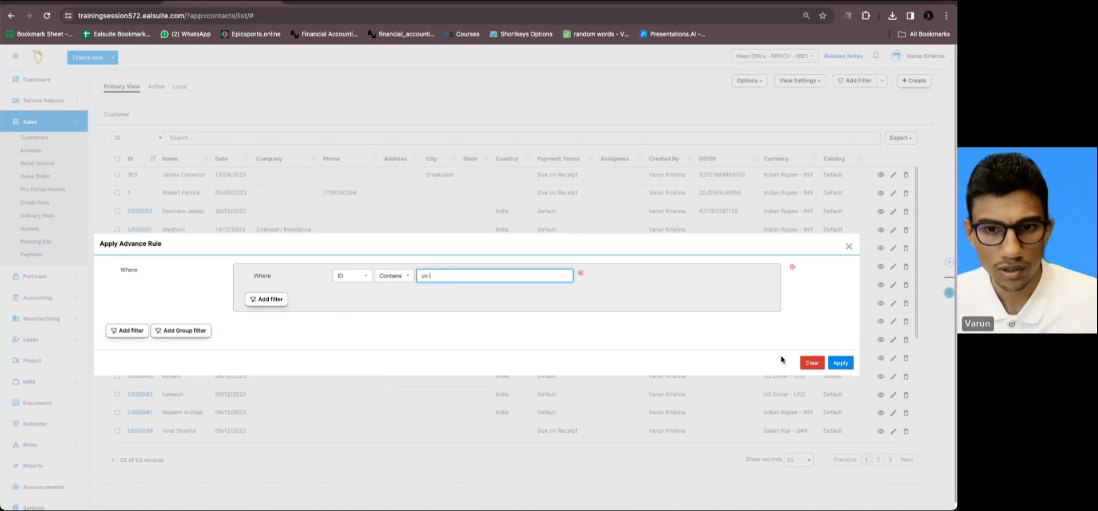
pyautogui.click(841, 363)
# Change how many records the filtered customer list shows per page, and reload the page to clear the rule.
pyautogui.scroll(-1, 529, 293)
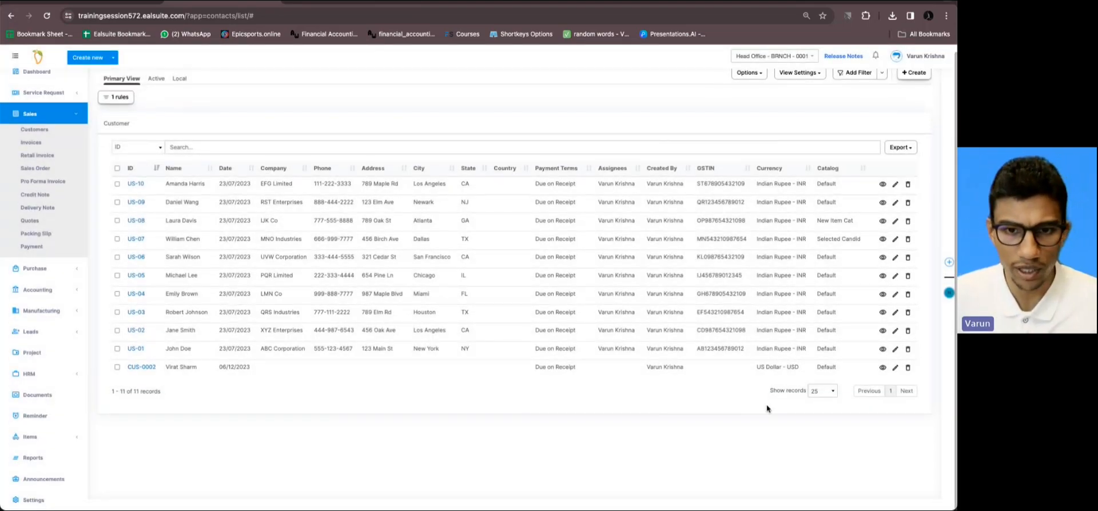
pyautogui.click(819, 391)
pyautogui.click(819, 432)
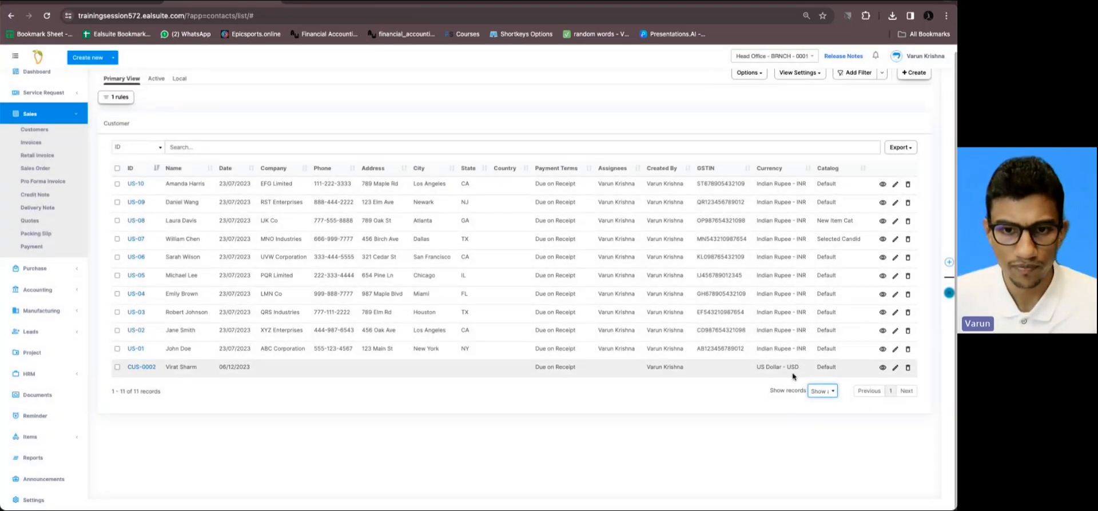
pyautogui.scroll(1, 435, 223)
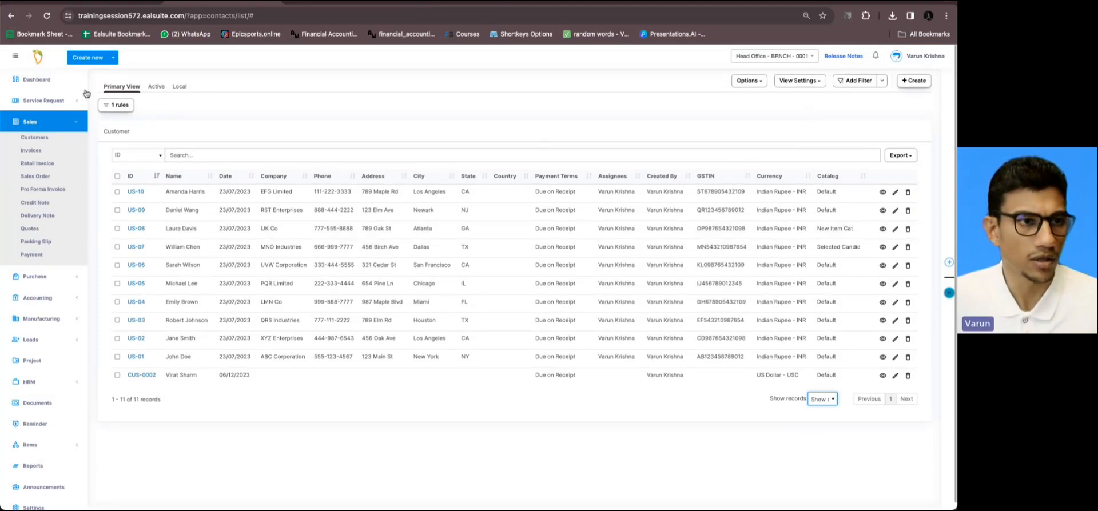
pyautogui.click(46, 16)
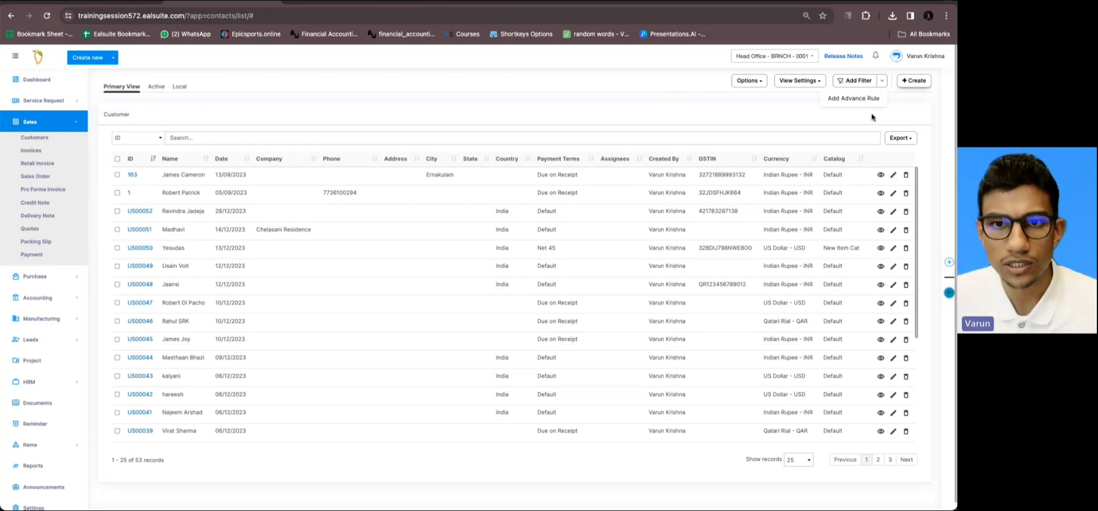
# Rebuild the advance rule as one group filter with ID Contains "us-" and apply it again.
pyautogui.click(858, 81)
pyautogui.click(183, 274)
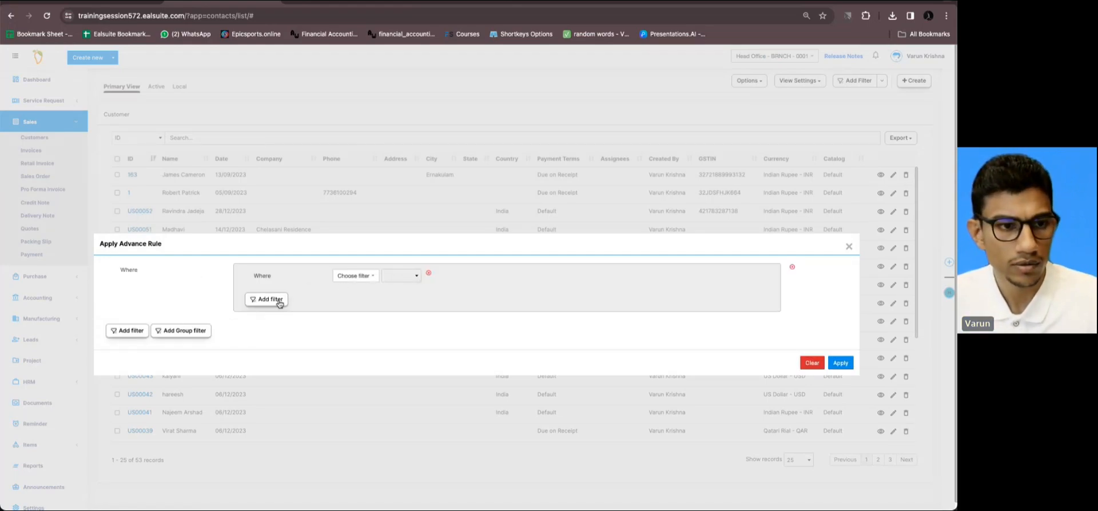
pyautogui.click(361, 277)
pyautogui.click(360, 291)
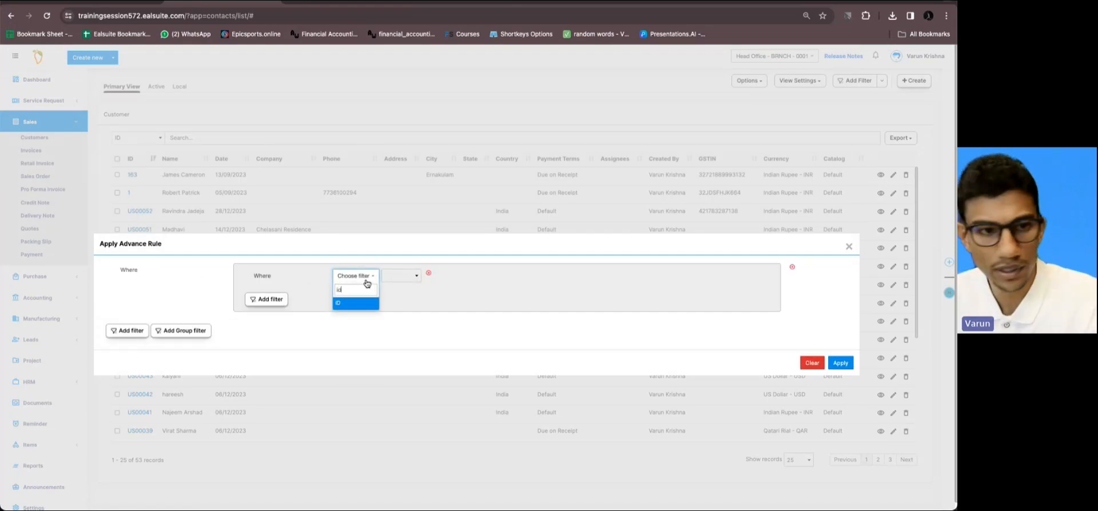
pyautogui.click(426, 276)
pyautogui.write('us-')
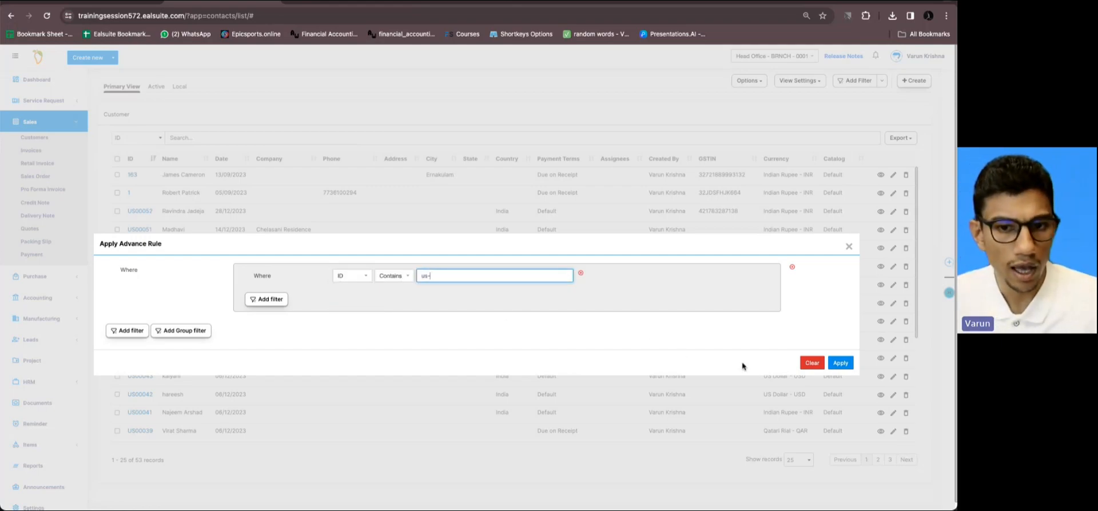
pyautogui.click(840, 363)
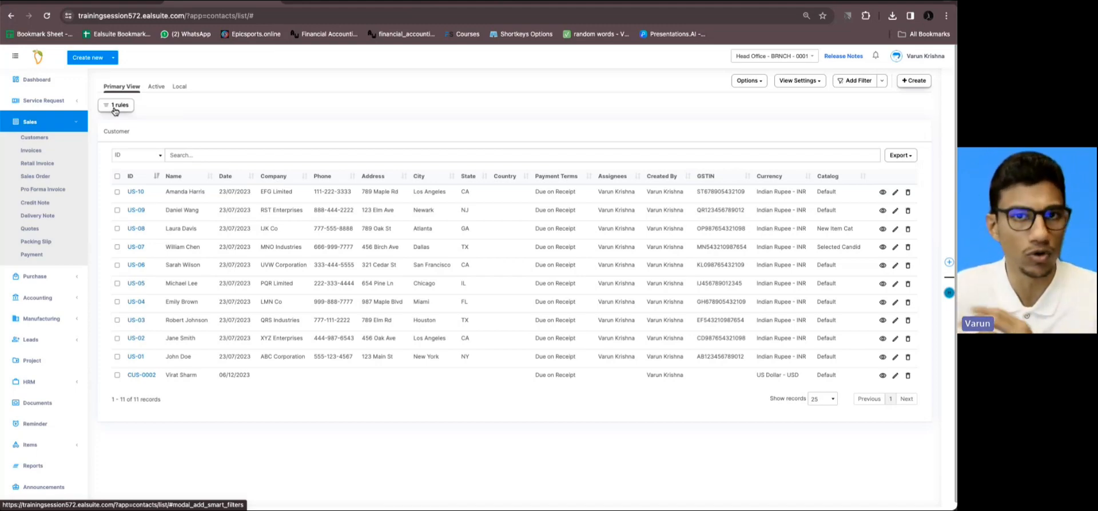
# Reload the customer list and start a new advance rule with the ungrouped condition ID Contains "us-".
pyautogui.click(48, 16)
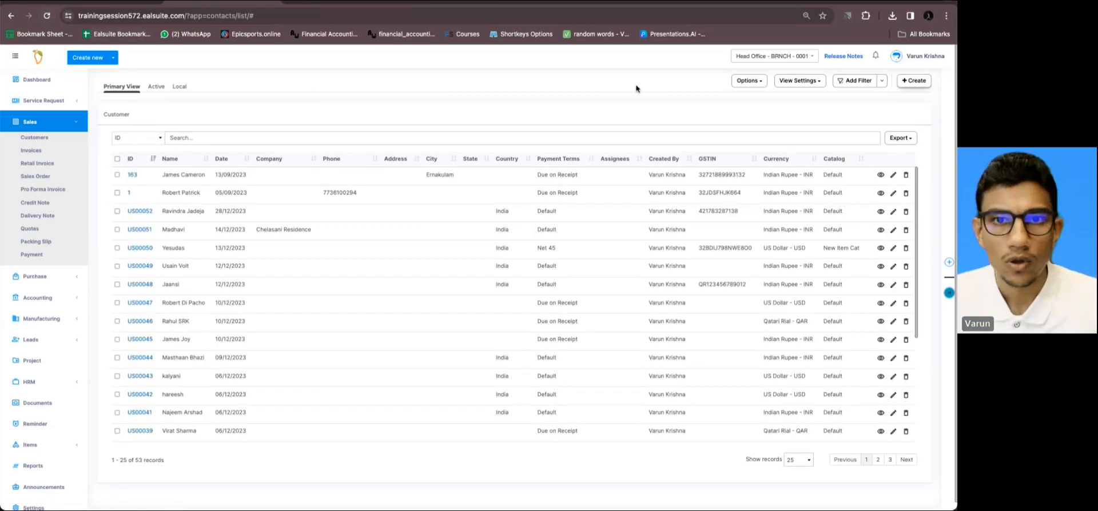
pyautogui.click(882, 80)
pyautogui.click(858, 99)
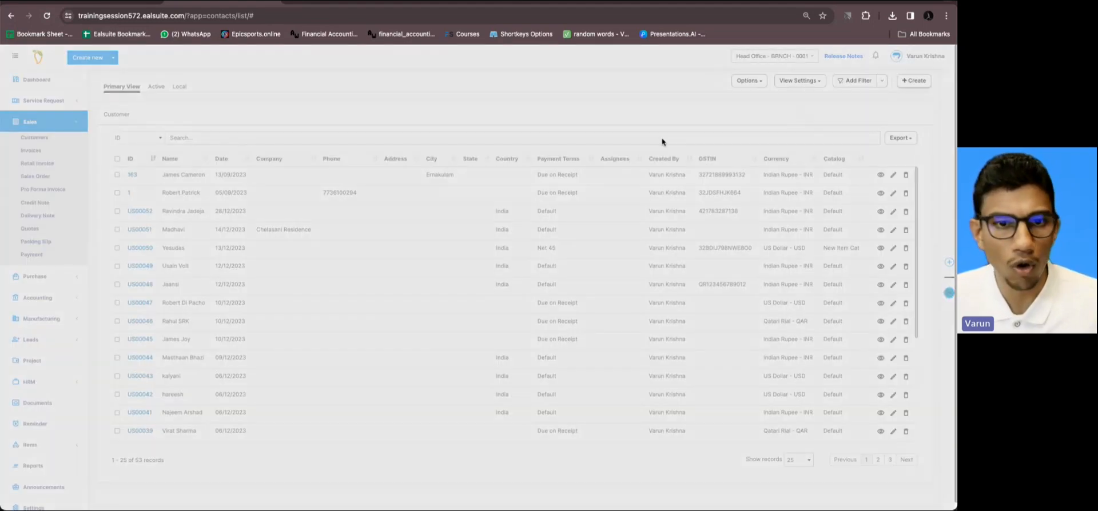
pyautogui.click(142, 277)
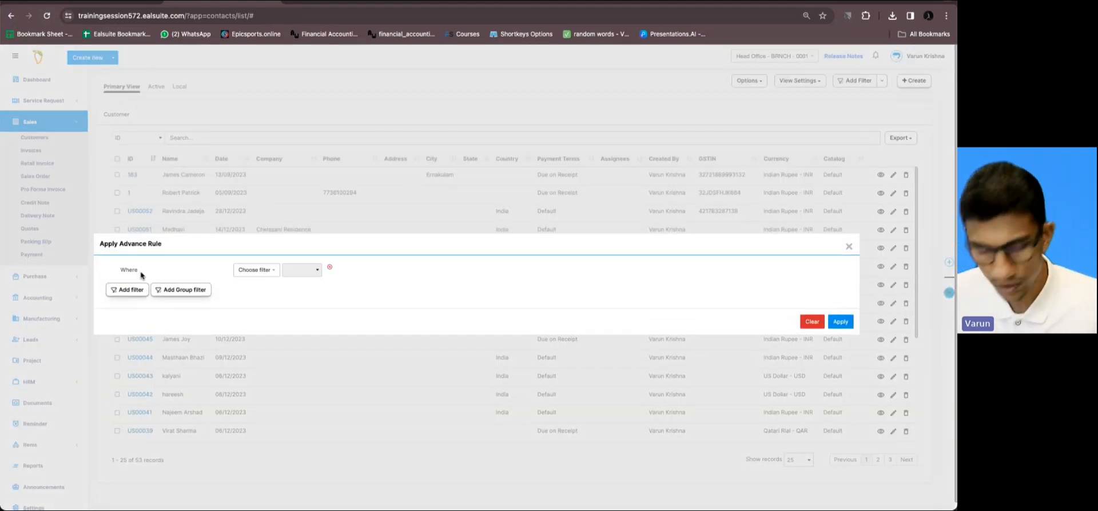
pyautogui.click(263, 271)
pyautogui.write('id')
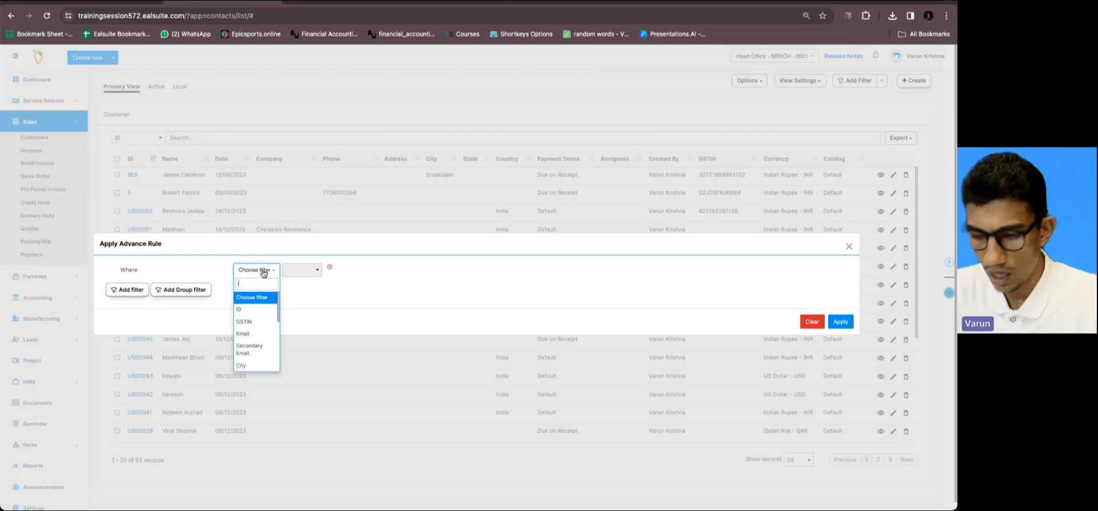
pyautogui.click(266, 300)
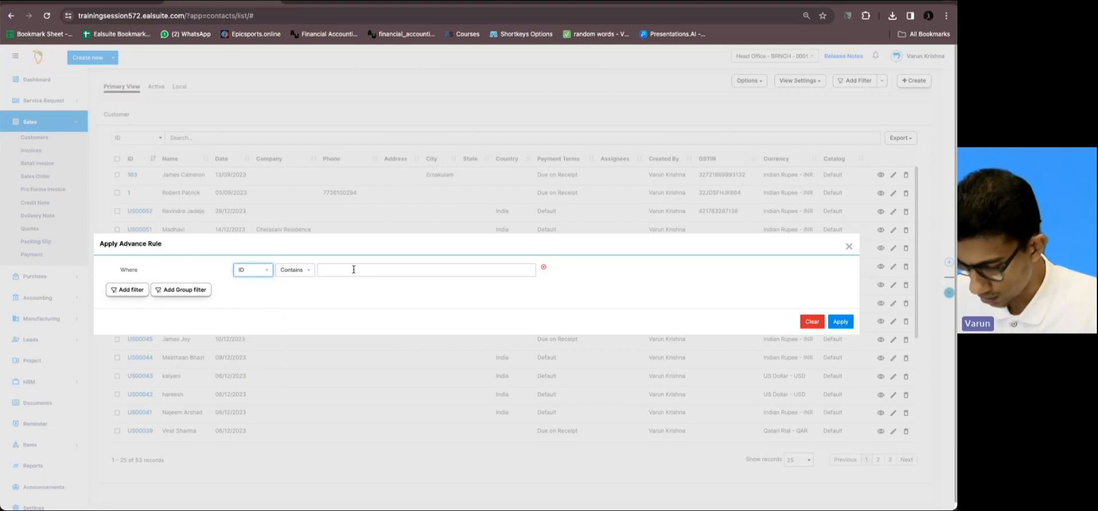
pyautogui.click(375, 270)
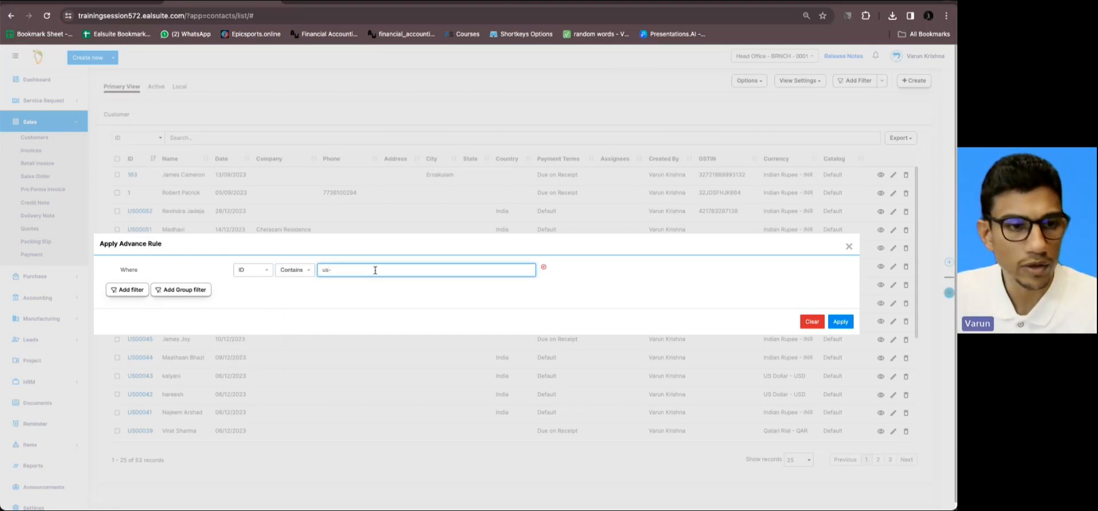
# Add a filter group connected by OR and set its condition to Currency Is Qatari Rial - QAR.
pyautogui.click(184, 290)
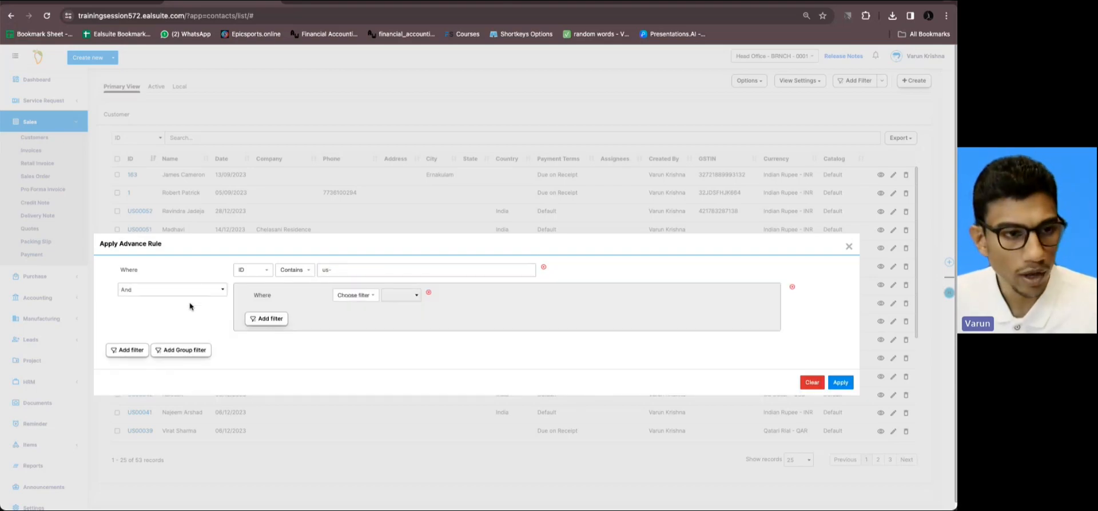
pyautogui.click(178, 296)
pyautogui.click(200, 309)
pyautogui.click(358, 298)
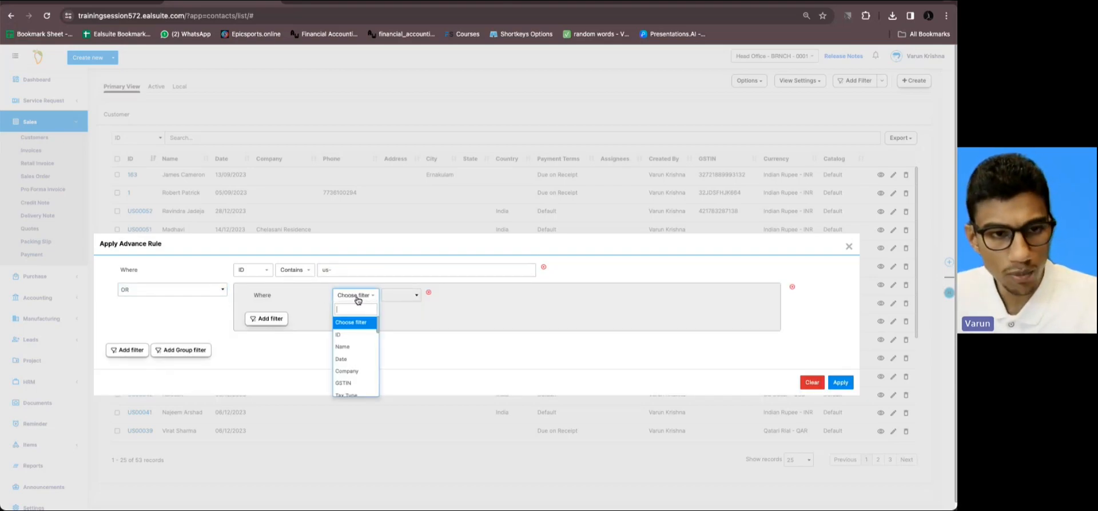
pyautogui.write('curr')
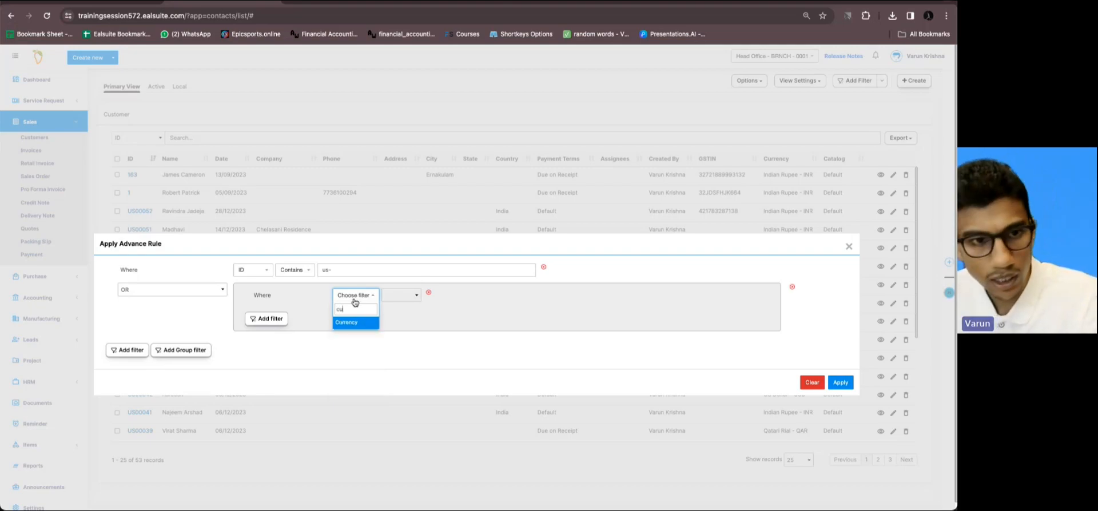
pyautogui.click(351, 322)
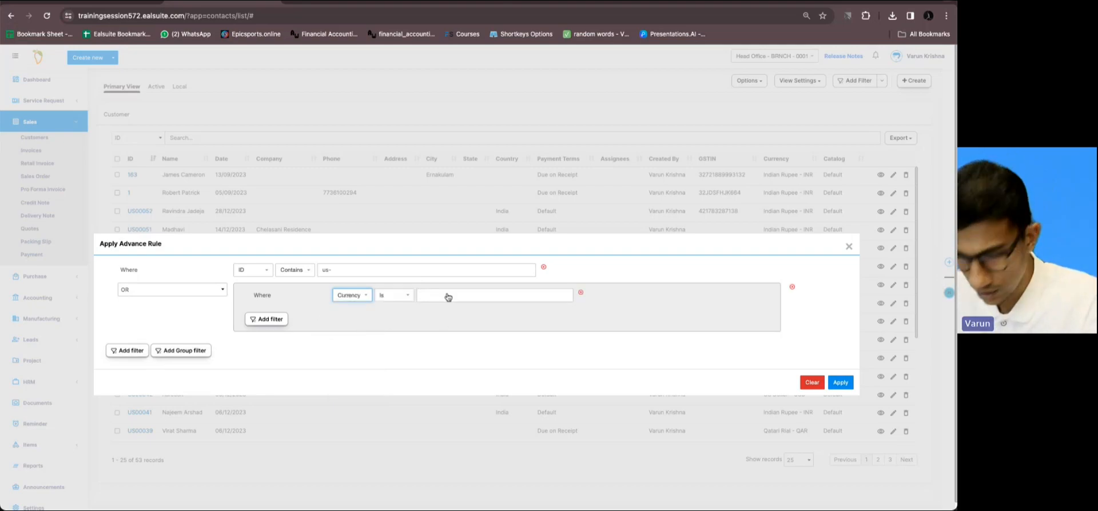
pyautogui.click(450, 296)
pyautogui.write('q')
pyautogui.click(456, 307)
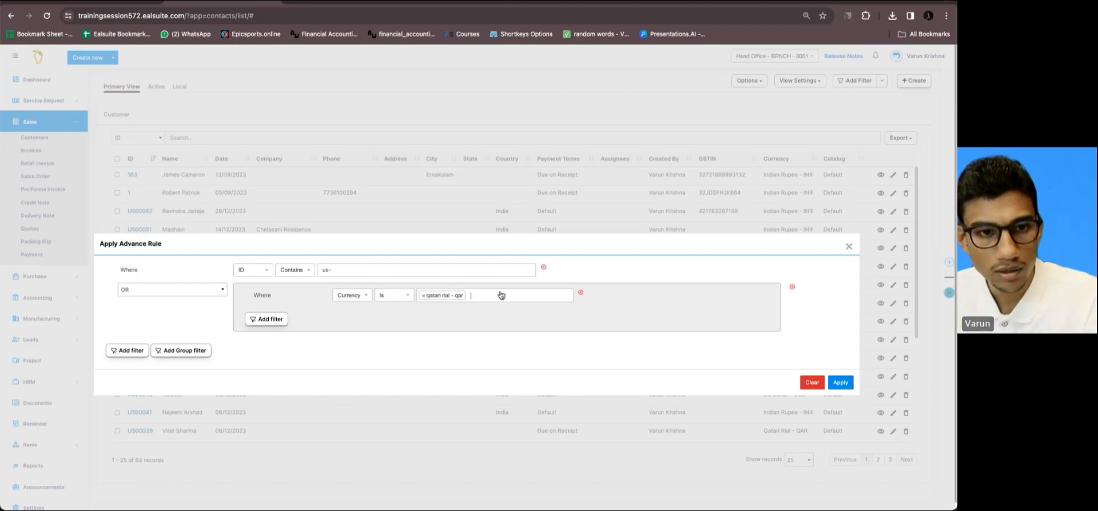
# Add US Dollar - USD as a second value of the group's currency condition.
pyautogui.write('i')
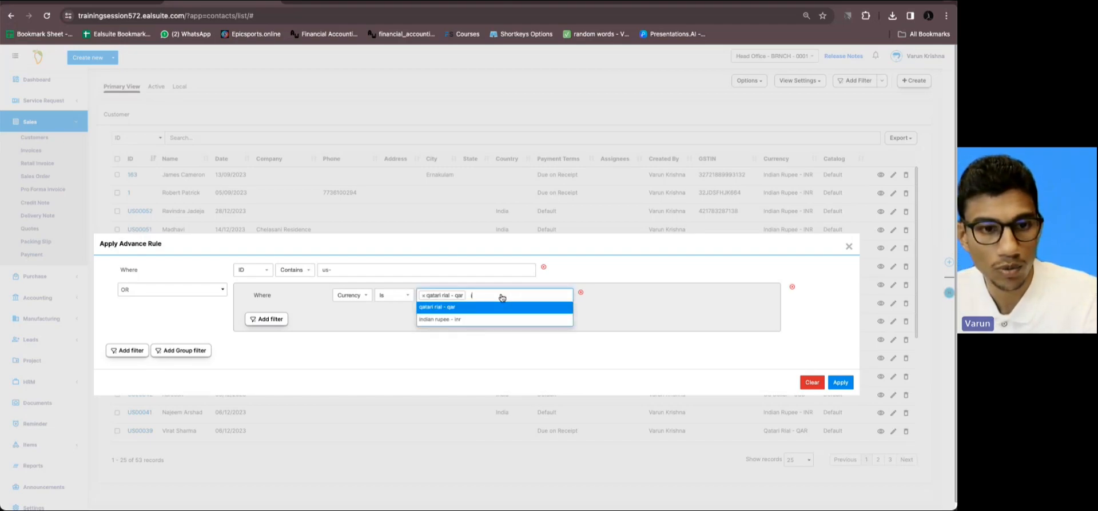
pyautogui.write('s')
pyautogui.press('BackSpace')
pyautogui.press('BackSpace')
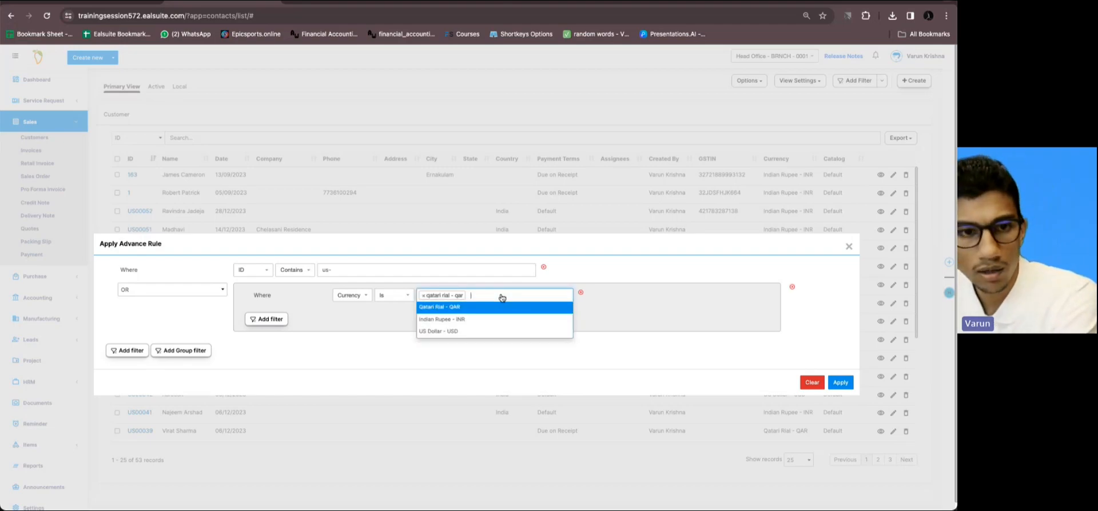
pyautogui.click(470, 331)
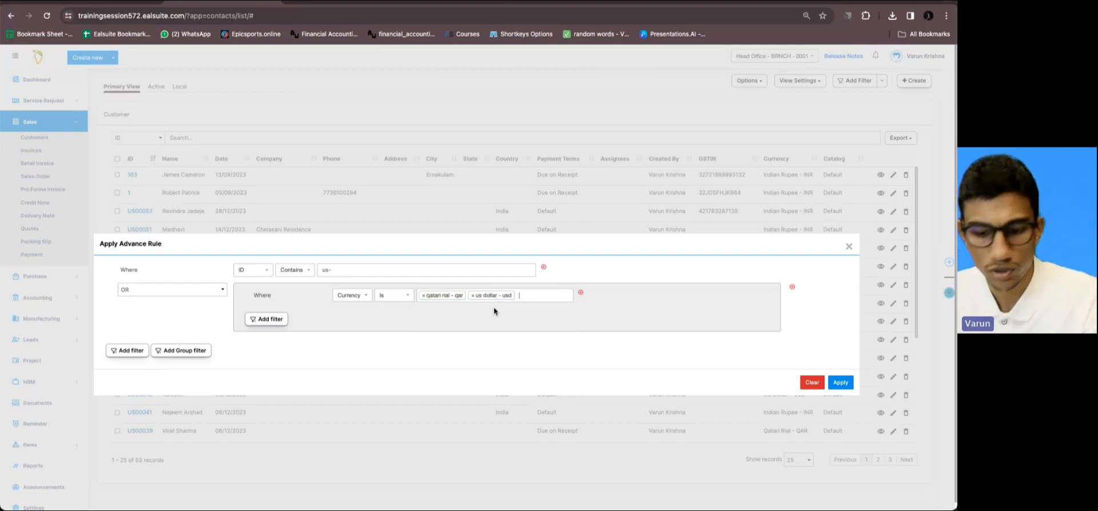
# Add two empty condition rows connected by OR to the currency group, plus another empty filter group below it.
pyautogui.click(268, 319)
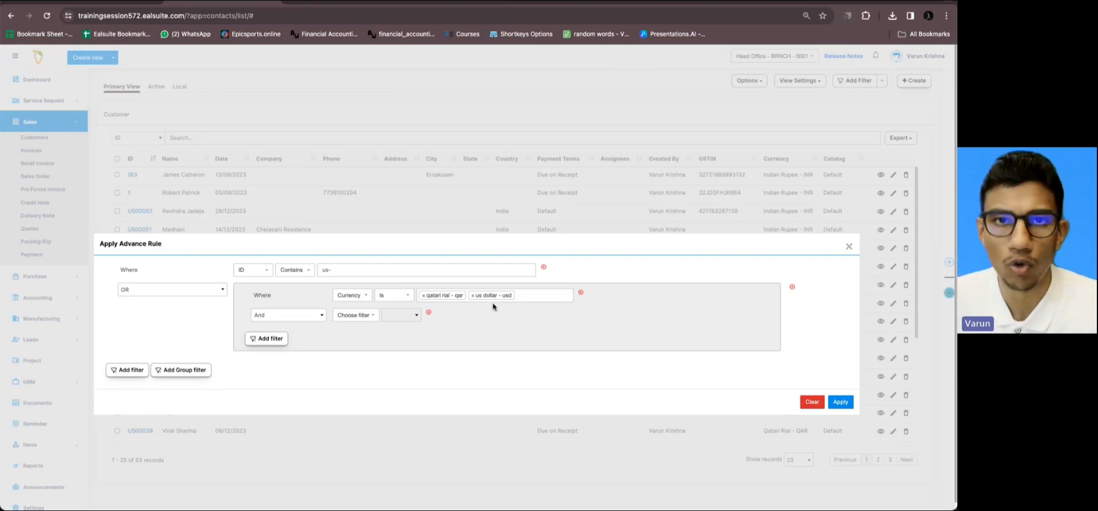
pyautogui.click(314, 316)
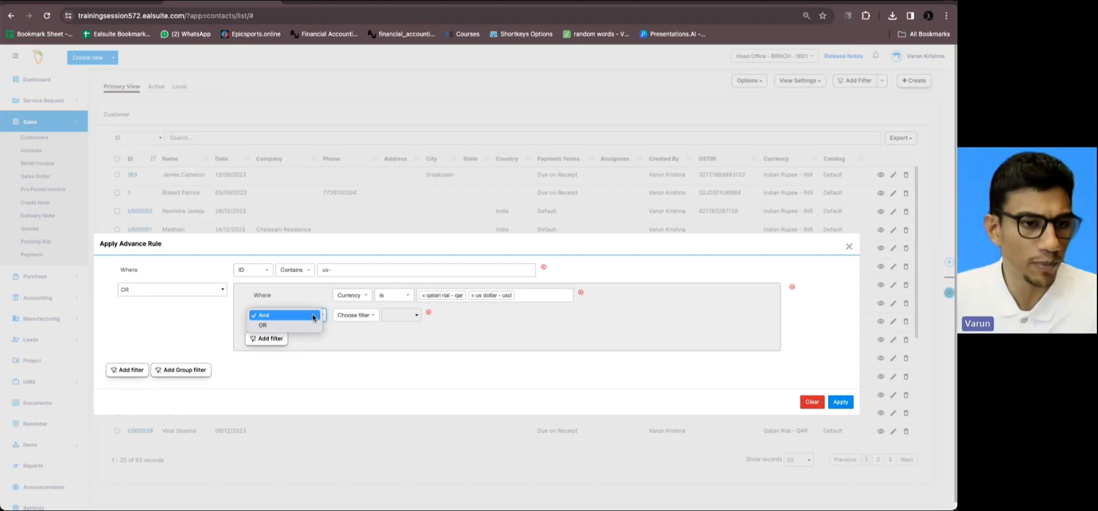
pyautogui.click(289, 325)
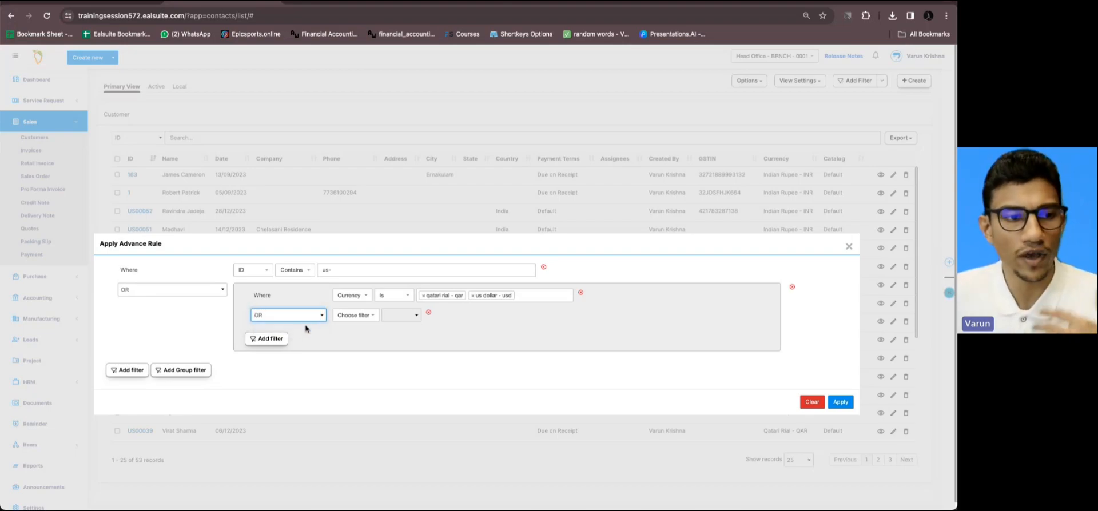
pyautogui.click(281, 341)
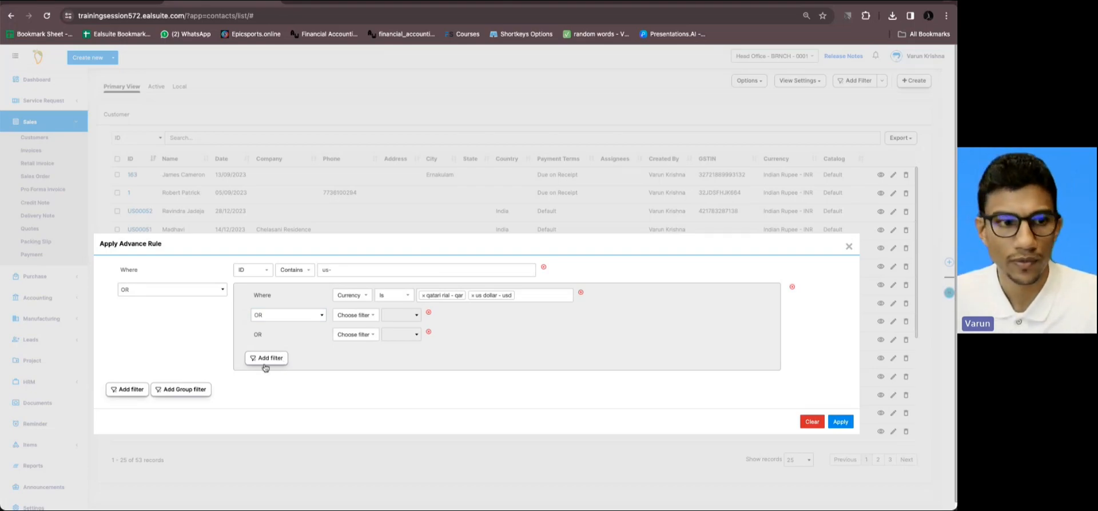
pyautogui.click(182, 391)
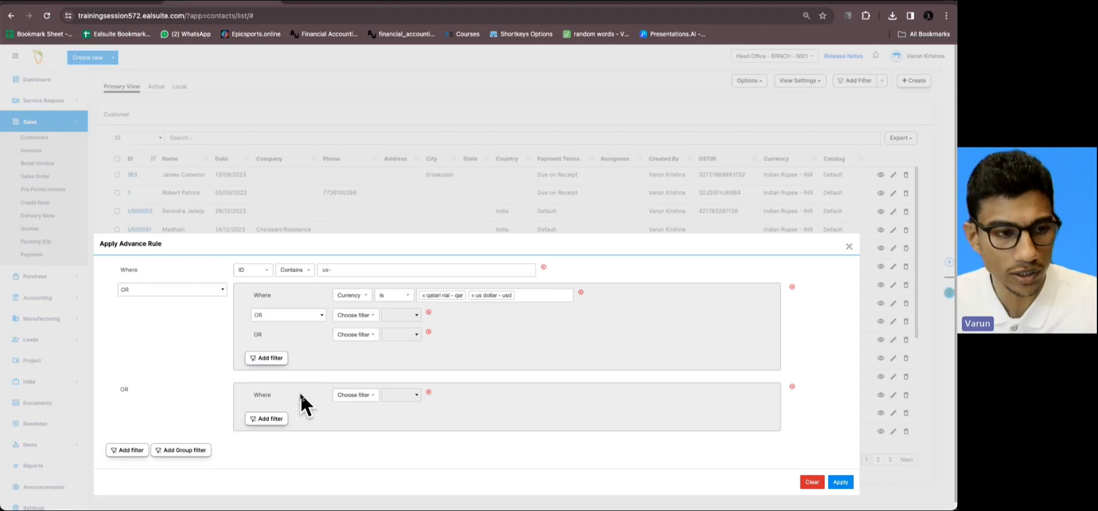
pyautogui.doubleClick(123, 389)
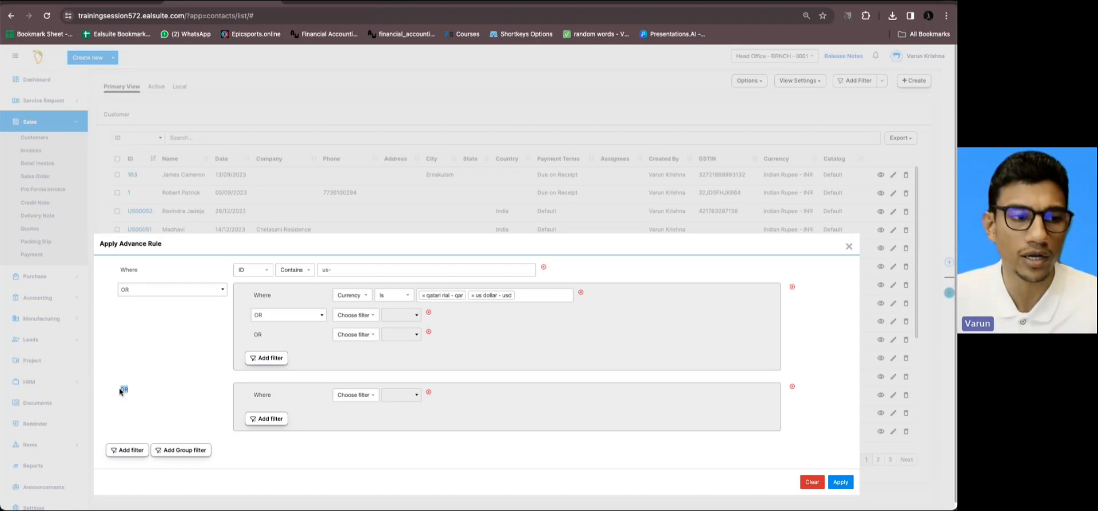
# Remove the empty second filter group and set the currency group's second condition to City Contains "er".
pyautogui.click(154, 395)
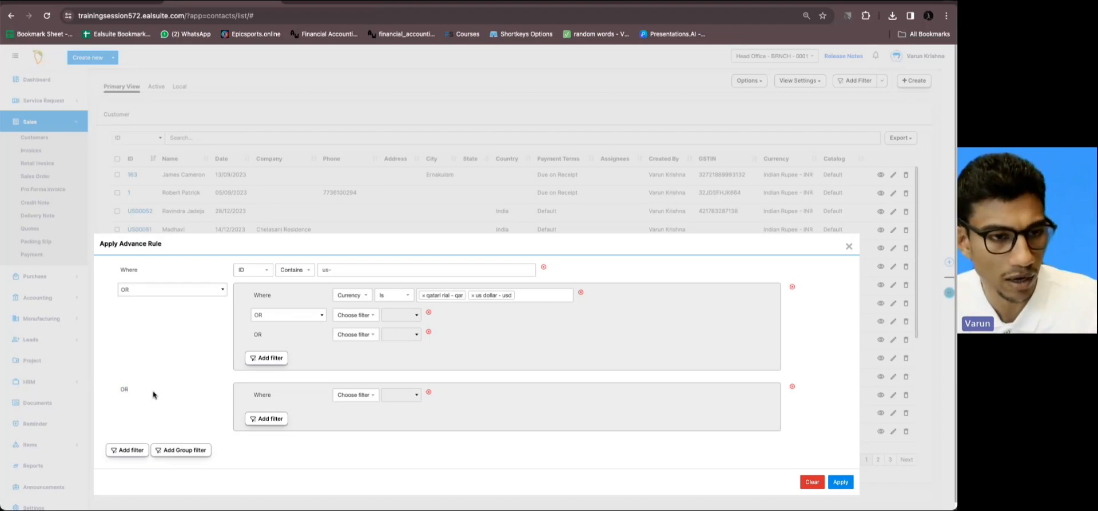
pyautogui.click(792, 390)
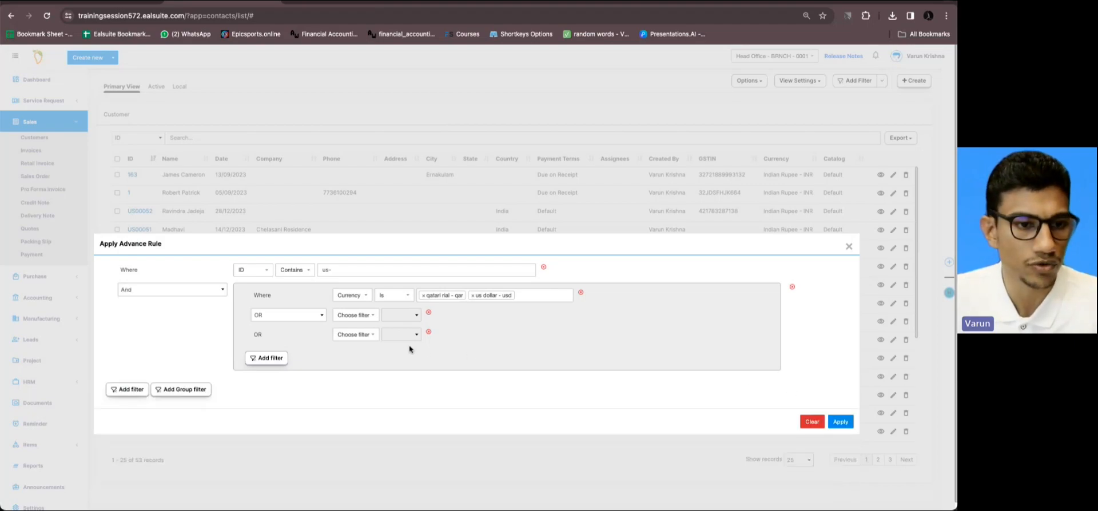
pyautogui.click(369, 318)
pyautogui.write('city')
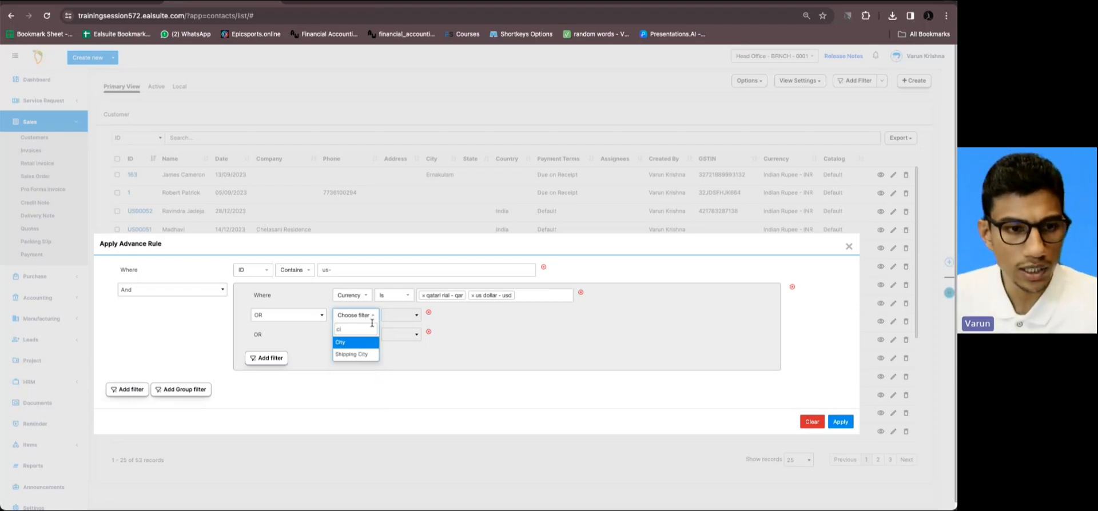
pyautogui.click(358, 342)
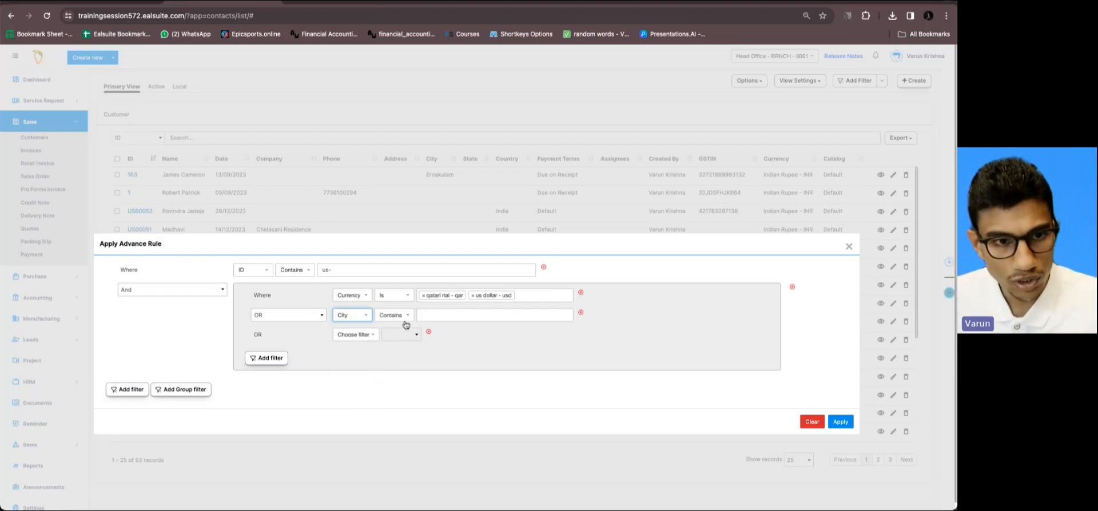
pyautogui.click(429, 312)
pyautogui.write('er')
pyautogui.click(457, 342)
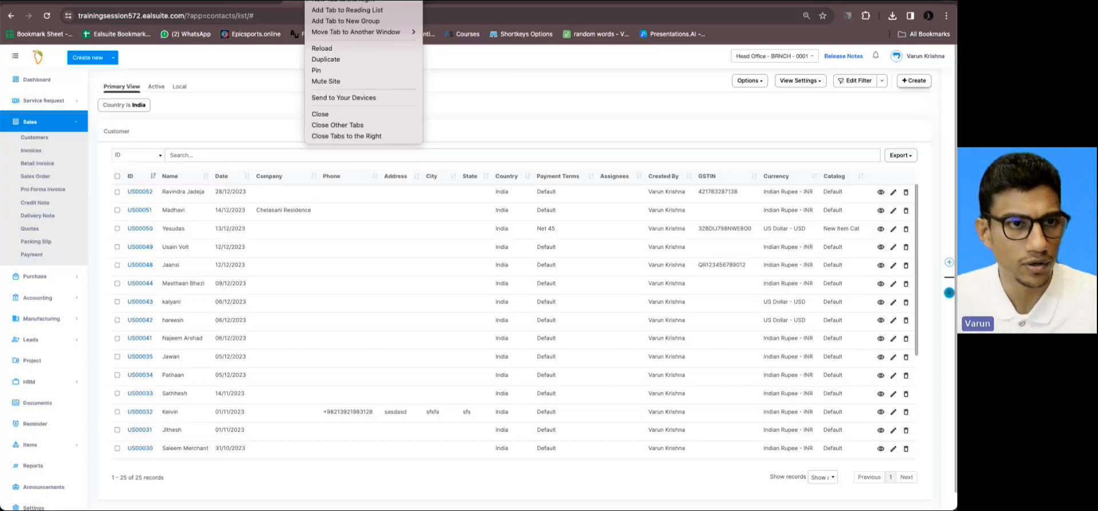
# Filter the reloaded customer list in the other browser tab by ID Contains "us-" and show all records.
pyautogui.press('Escape')
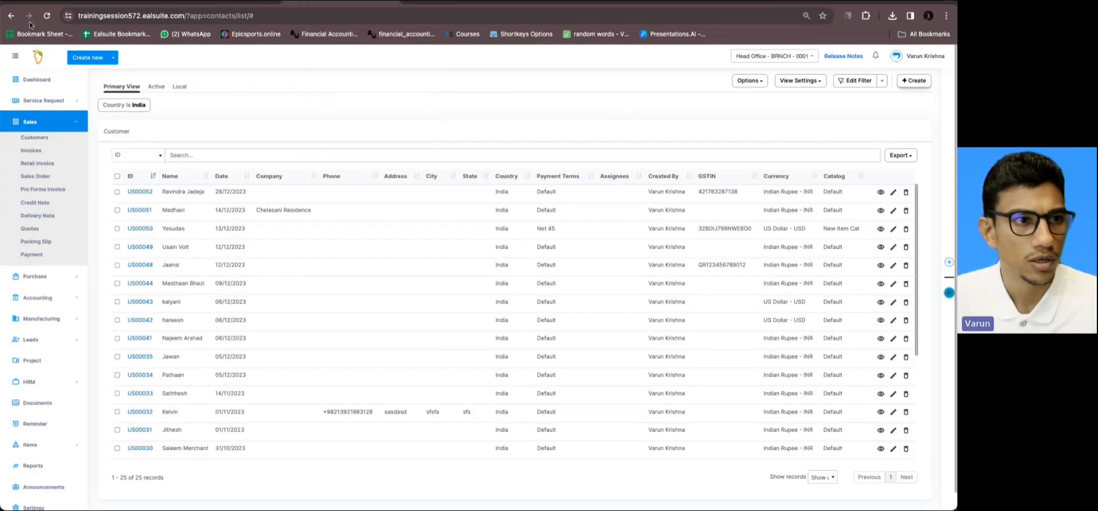
pyautogui.click(48, 17)
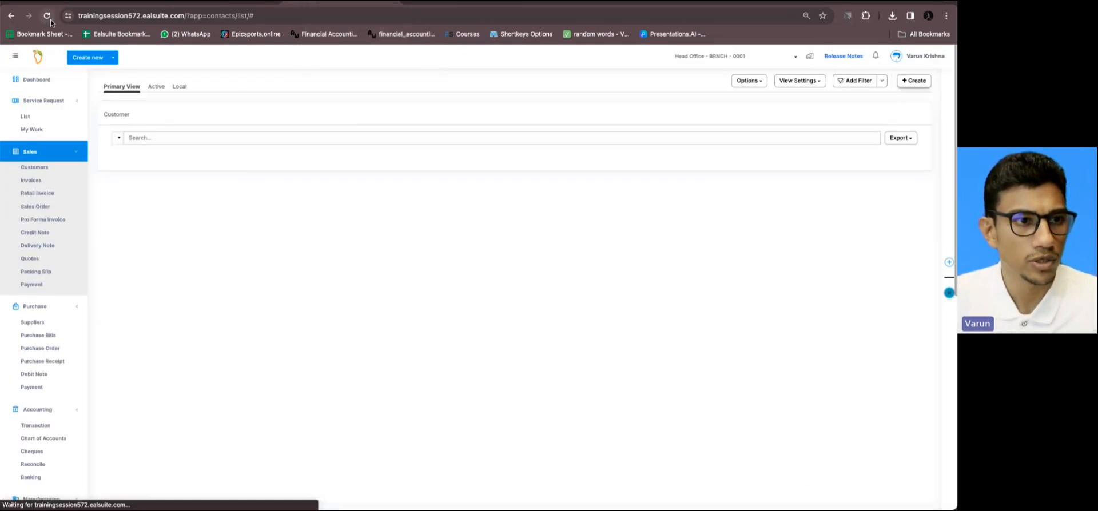
pyautogui.click(865, 80)
pyautogui.click(364, 276)
pyautogui.click(420, 274)
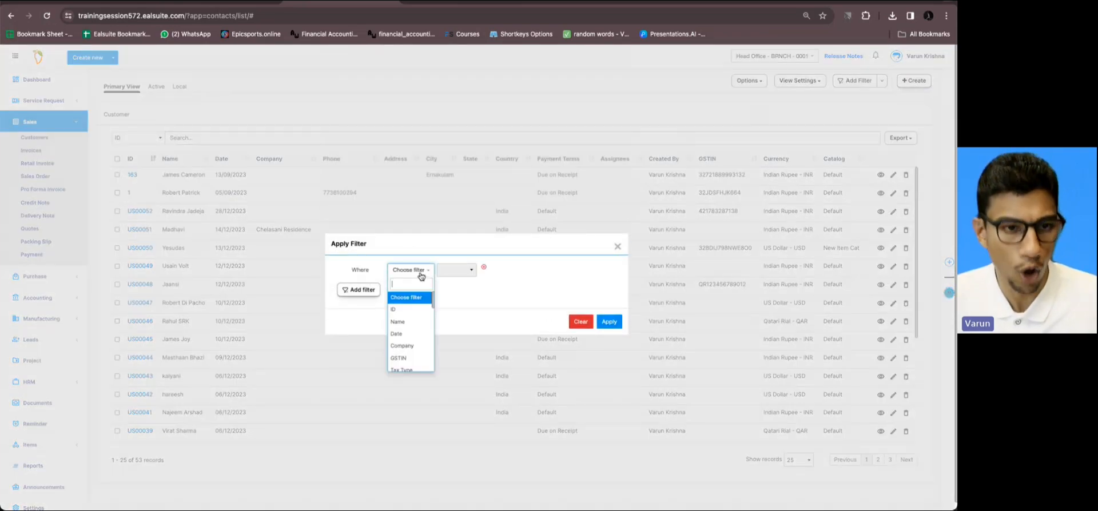
pyautogui.write('id')
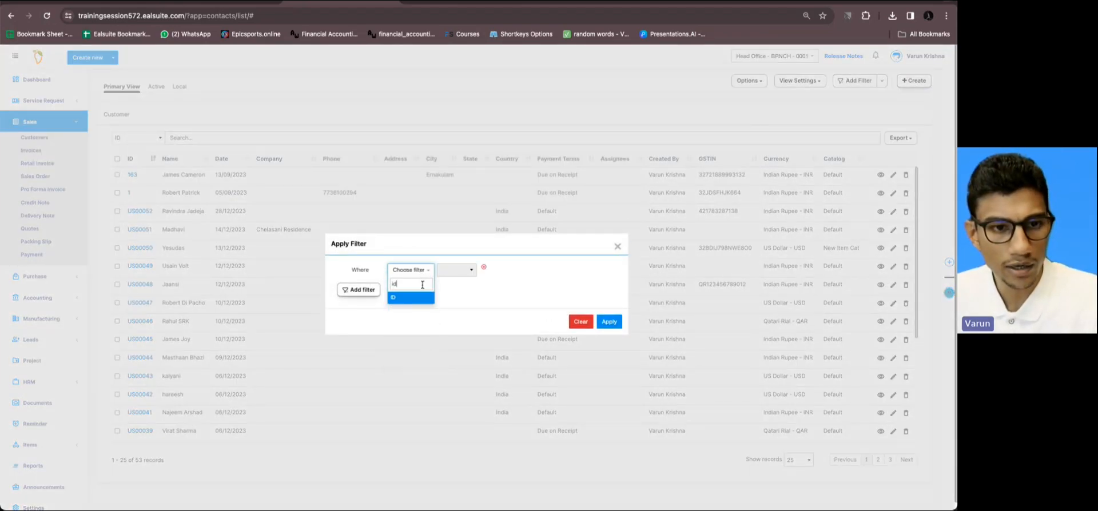
pyautogui.click(419, 298)
pyautogui.click(452, 270)
pyautogui.click(489, 271)
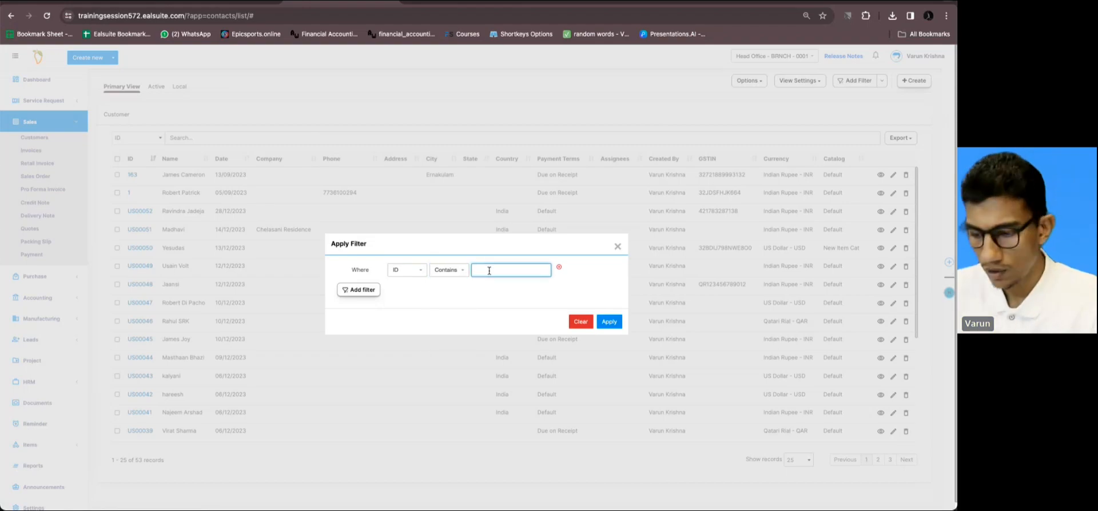
pyautogui.click(609, 321)
pyautogui.click(822, 399)
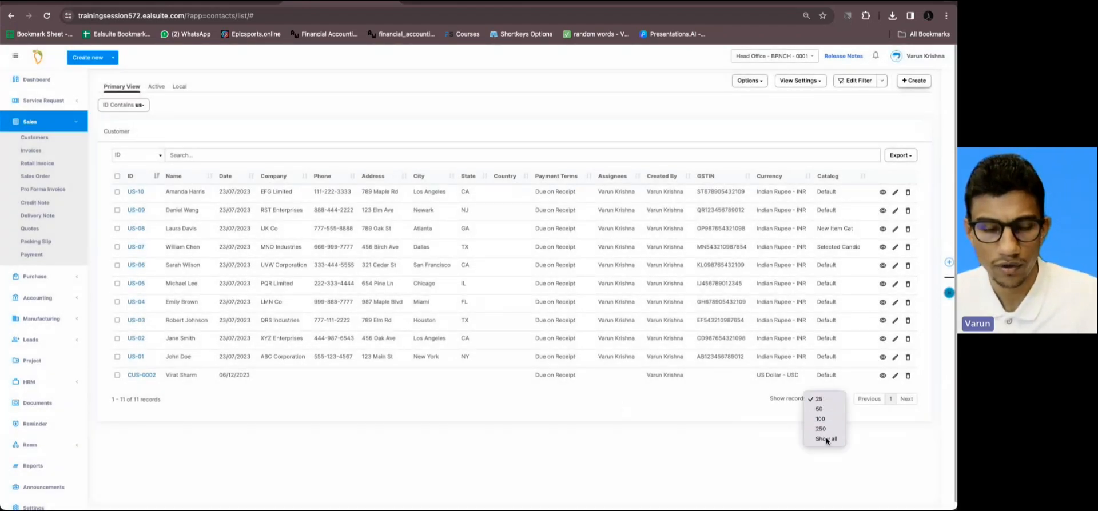
pyautogui.click(826, 437)
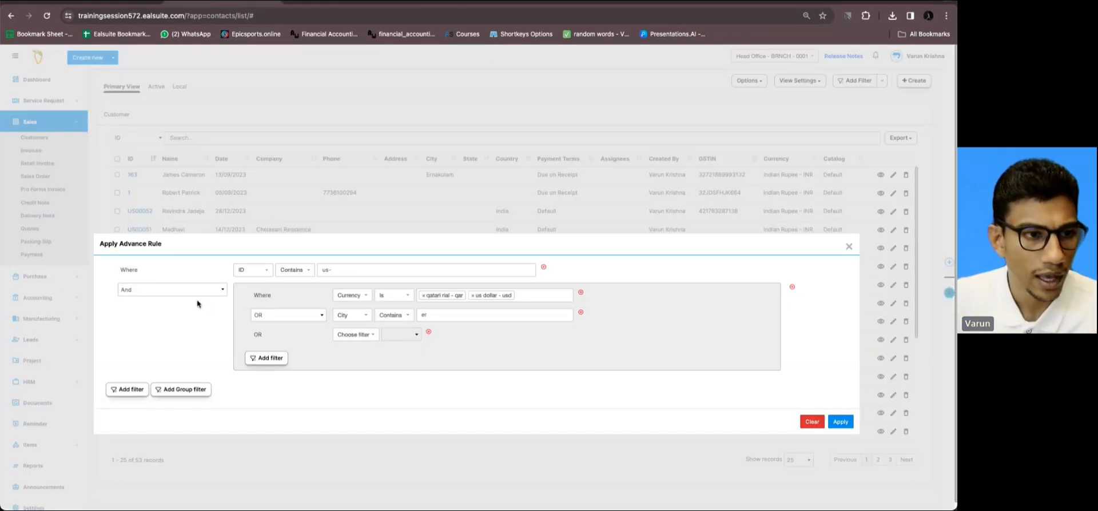
# Connect the filter group to the ID condition with OR, and check the last customer's currency in the other tab's ID-filtered list.
pyautogui.click(208, 292)
pyautogui.click(190, 296)
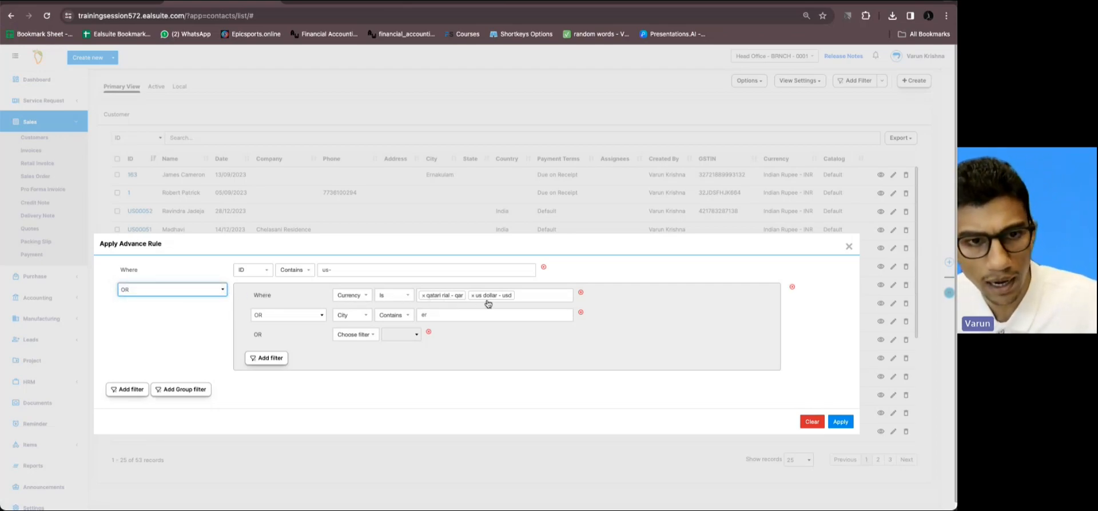
pyautogui.click(340, 2)
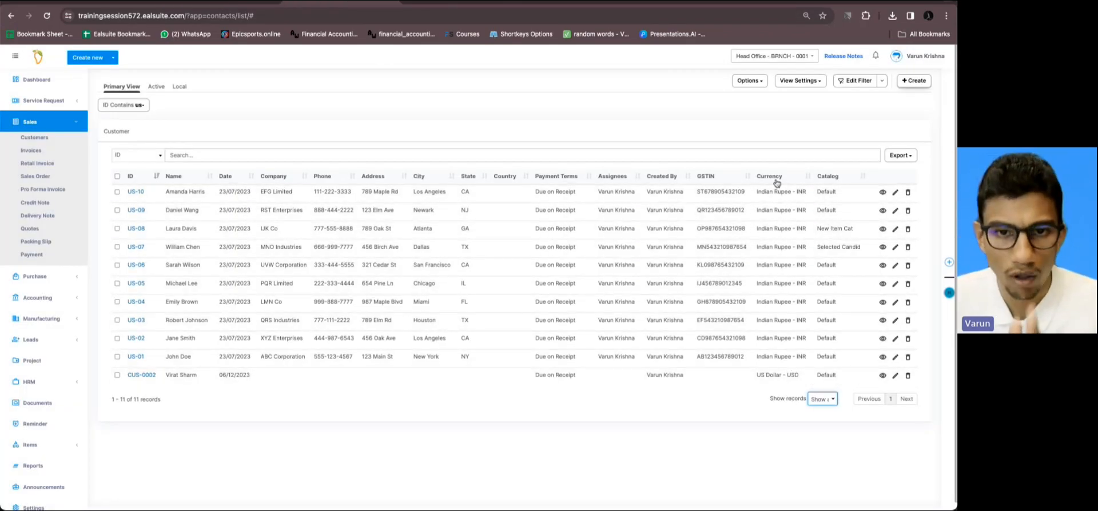
pyautogui.click(758, 376)
pyautogui.moveTo(758, 376); pyautogui.dragTo(802, 377)
pyautogui.click(803, 378)
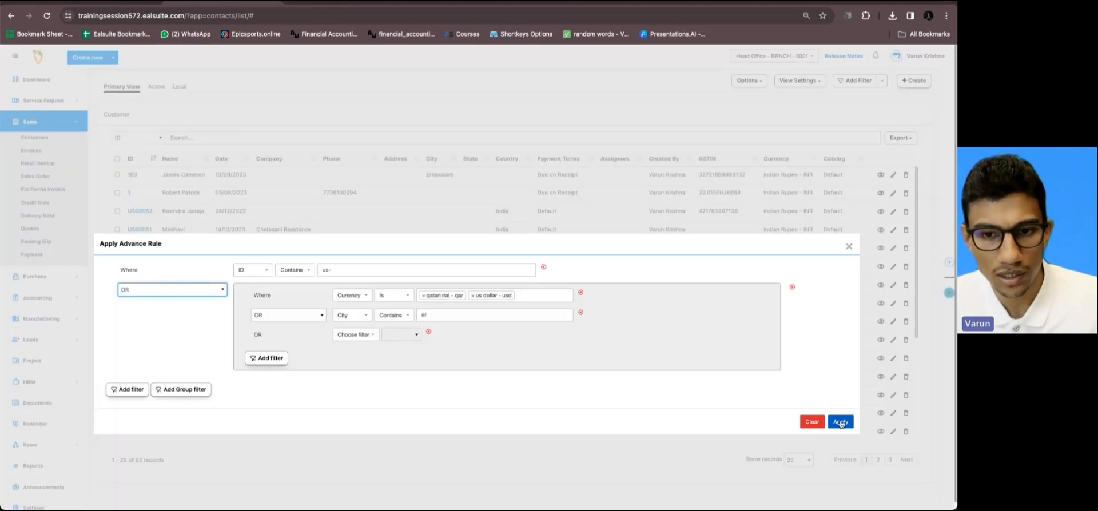
# Apply the advance rule without the group's empty third condition and show all matching records.
pyautogui.click(429, 332)
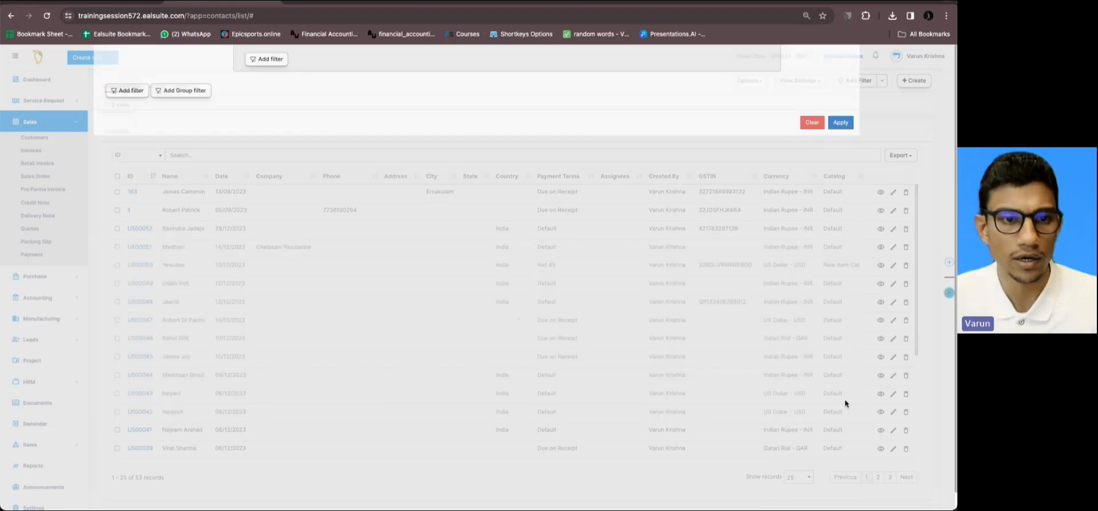
pyautogui.click(841, 402)
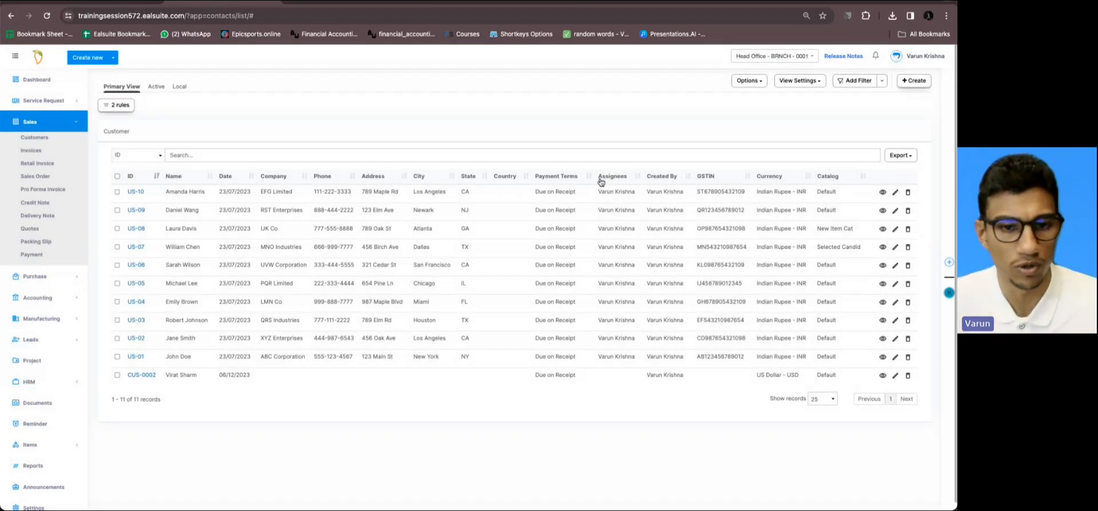
pyautogui.click(822, 399)
pyautogui.click(824, 440)
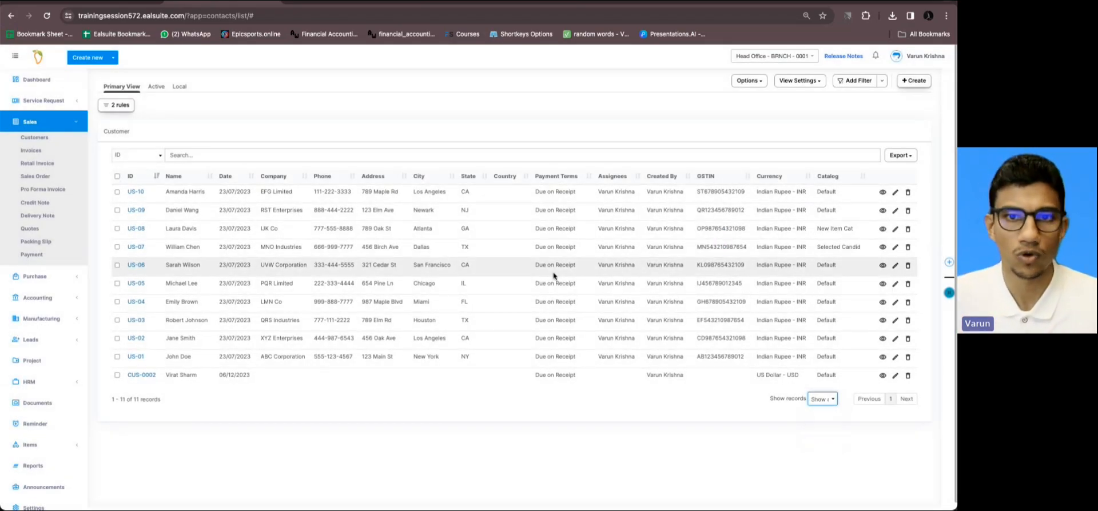
# Change the connector between the group's currency and city conditions to OR, reapply the rule and review the matching customers.
pyautogui.click(121, 106)
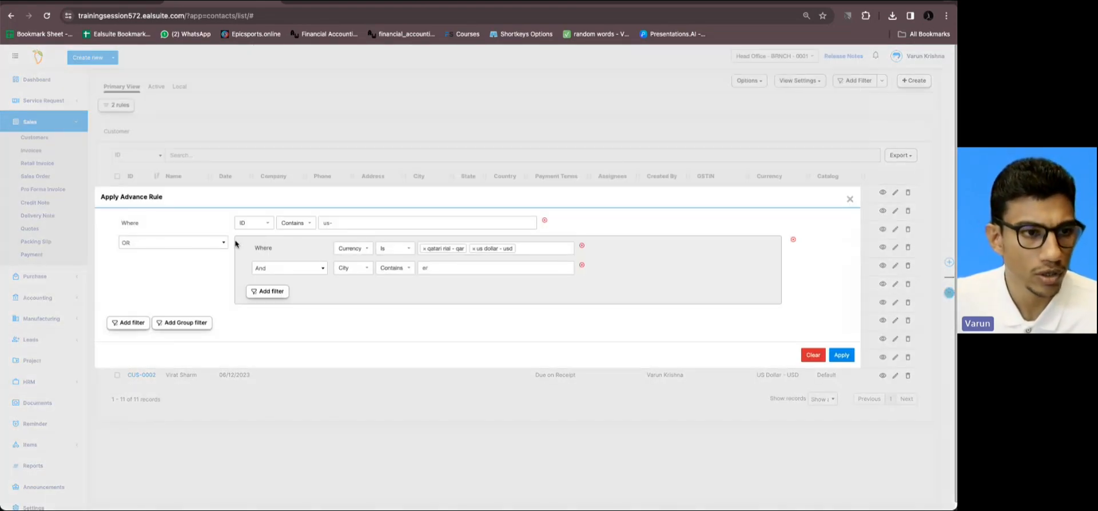
pyautogui.click(290, 270)
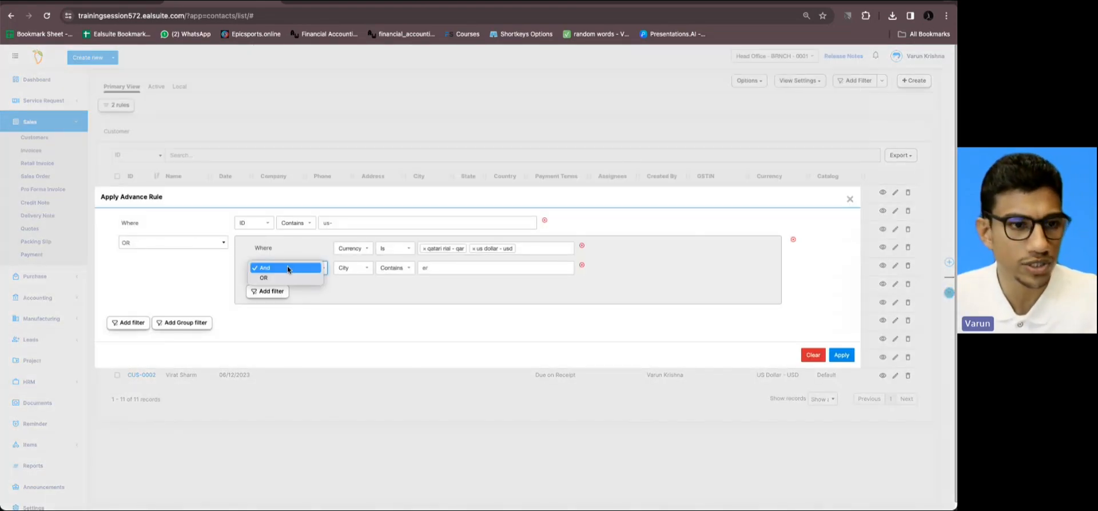
pyautogui.click(275, 285)
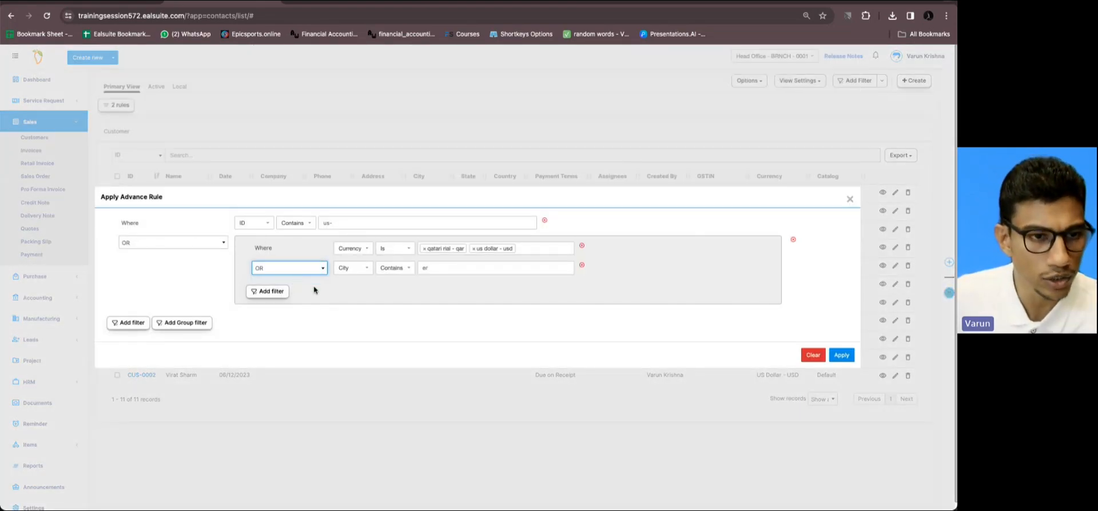
pyautogui.click(838, 355)
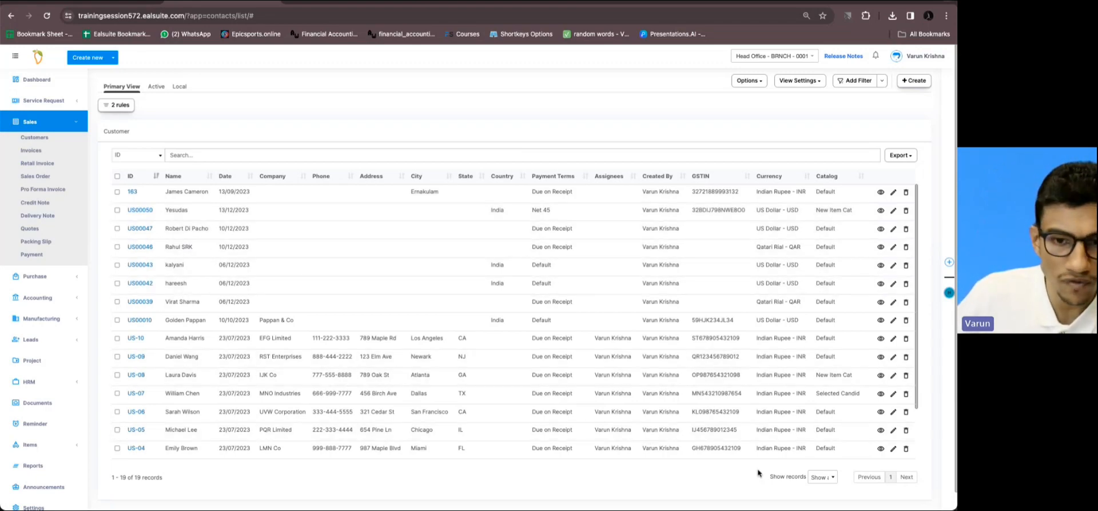
pyautogui.scroll(-2, 173, 326)
pyautogui.scroll(-1, 173, 326)
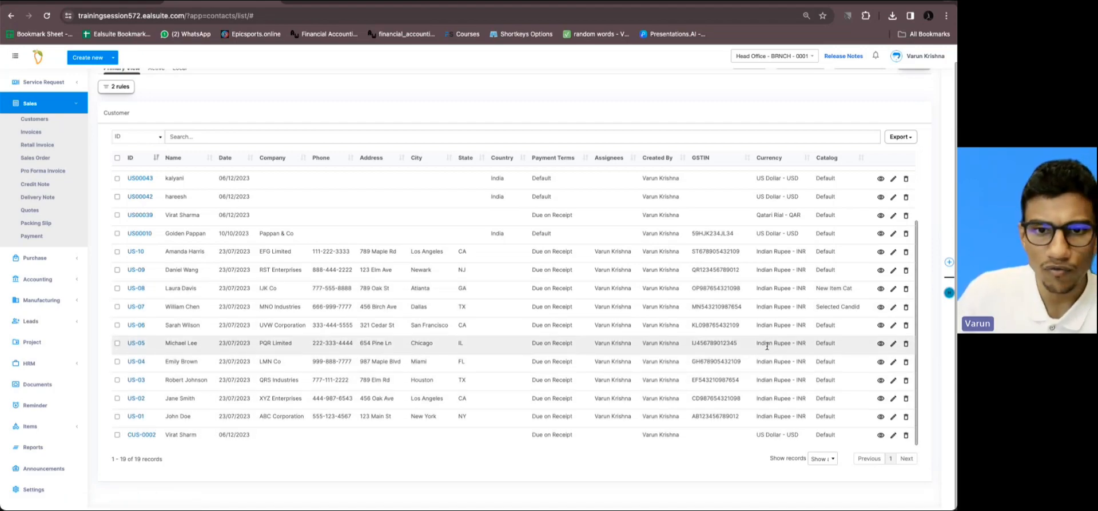
pyautogui.scroll(2, 514, 364)
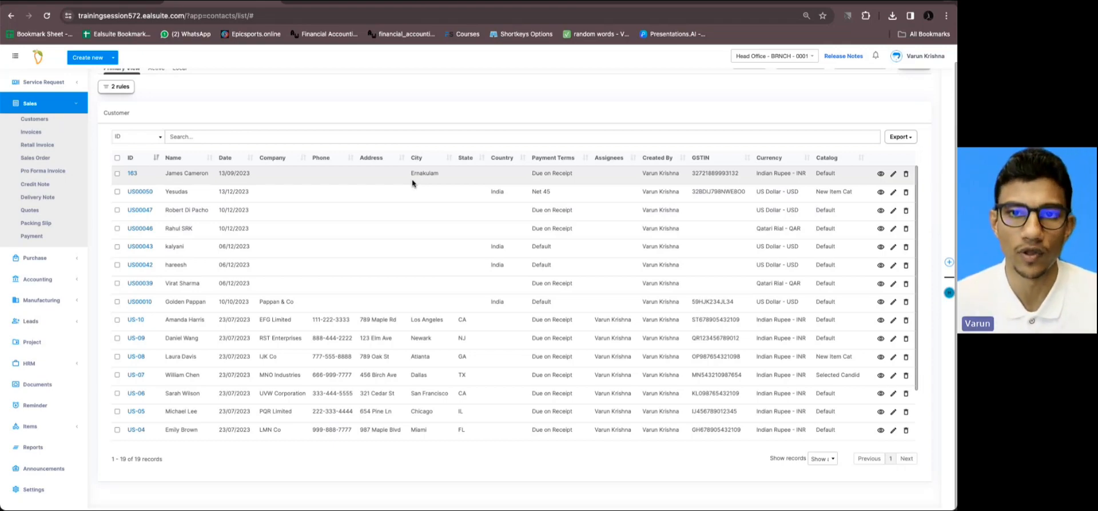
pyautogui.scroll(1, 170, 105)
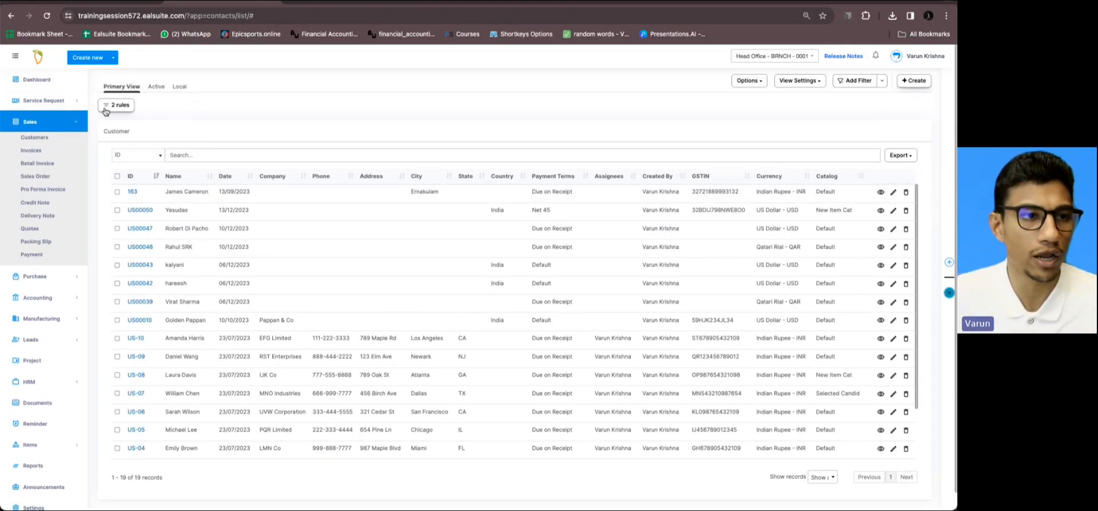
# Reopen the applied advance rule and add another empty filter group, closing the rule without applying it.
pyautogui.click(109, 106)
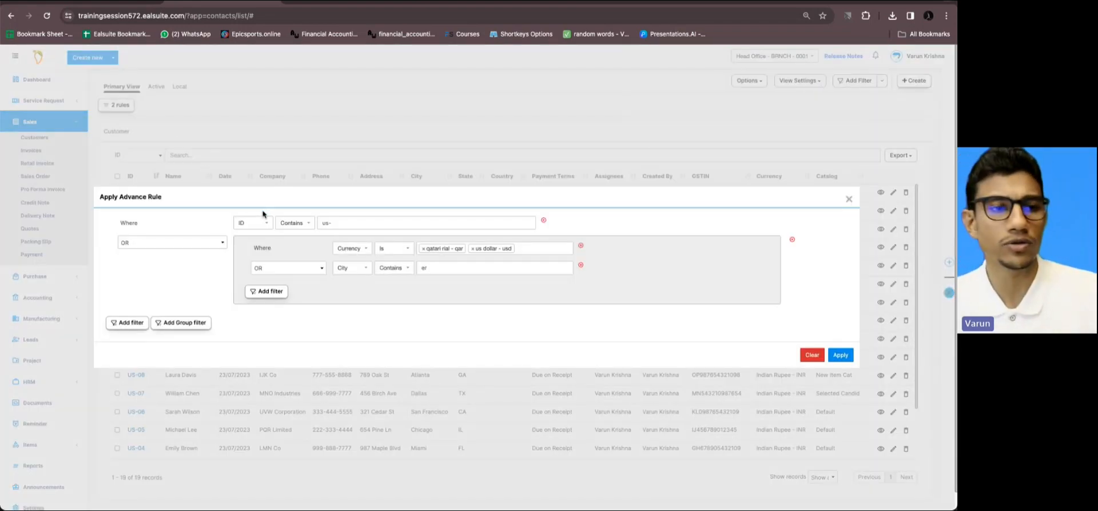
pyautogui.click(194, 323)
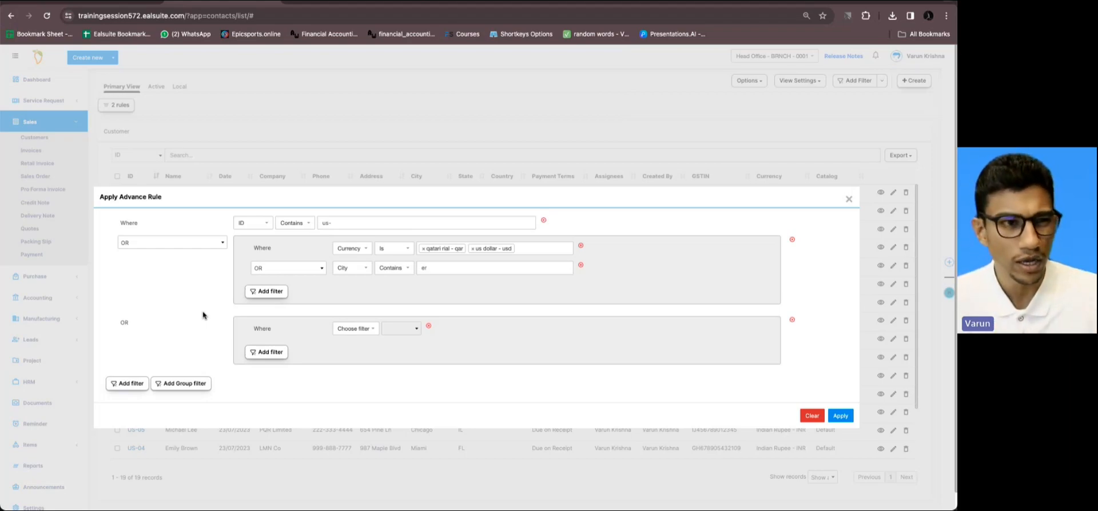
pyautogui.click(849, 199)
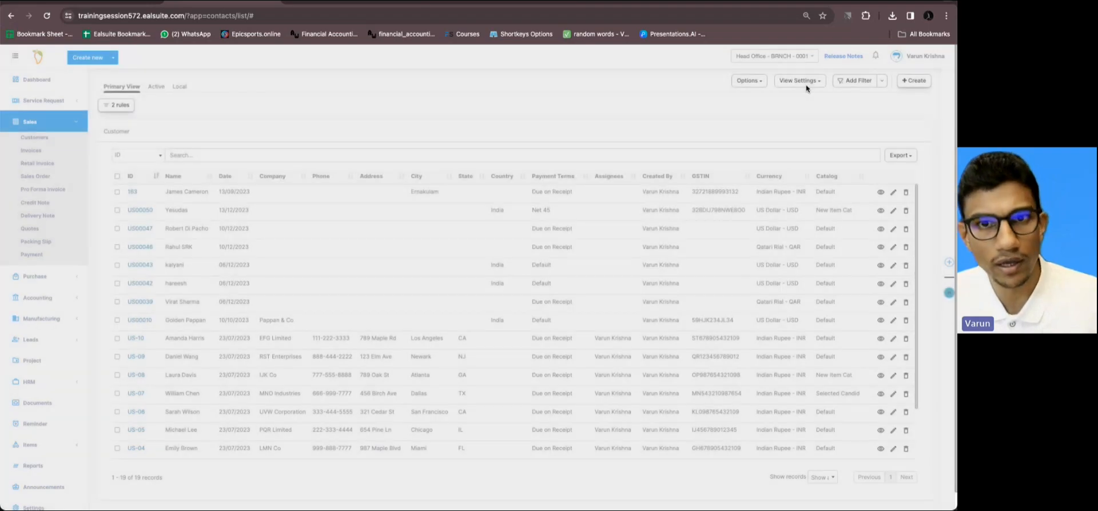
# Look through the Primary View's options from the basic data to the filters and close them without changes.
pyautogui.click(800, 81)
pyautogui.click(801, 107)
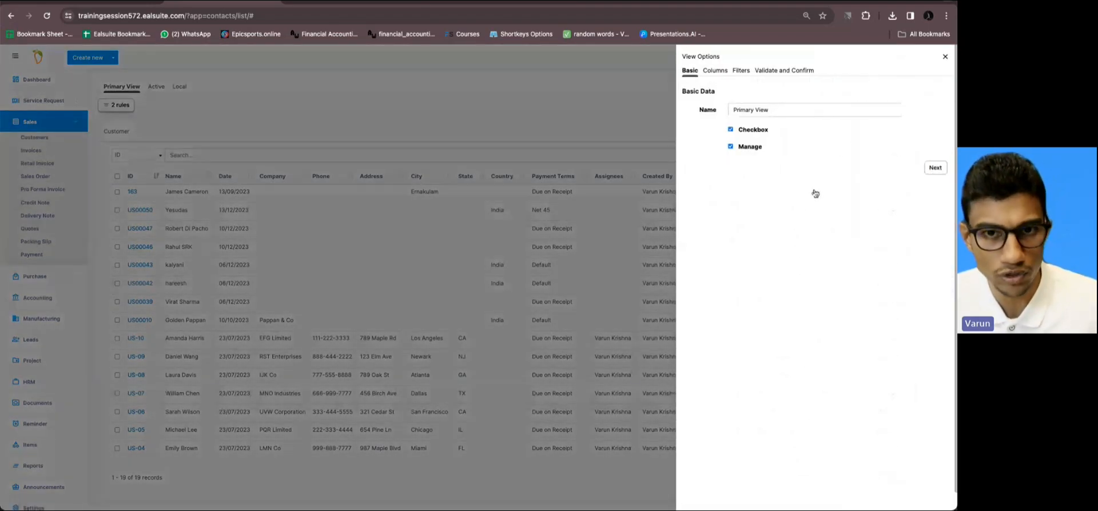
pyautogui.click(935, 166)
pyautogui.click(934, 400)
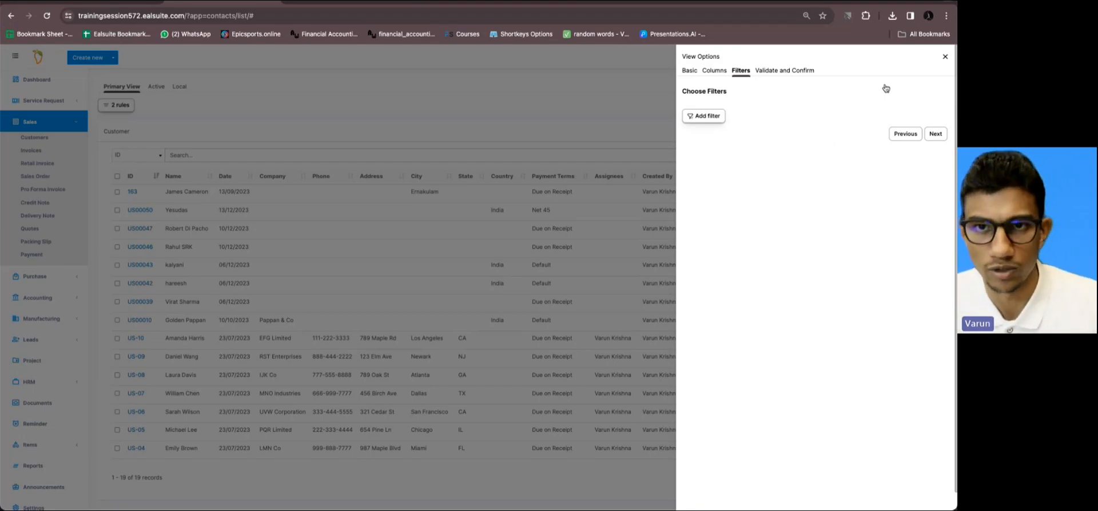
pyautogui.click(945, 57)
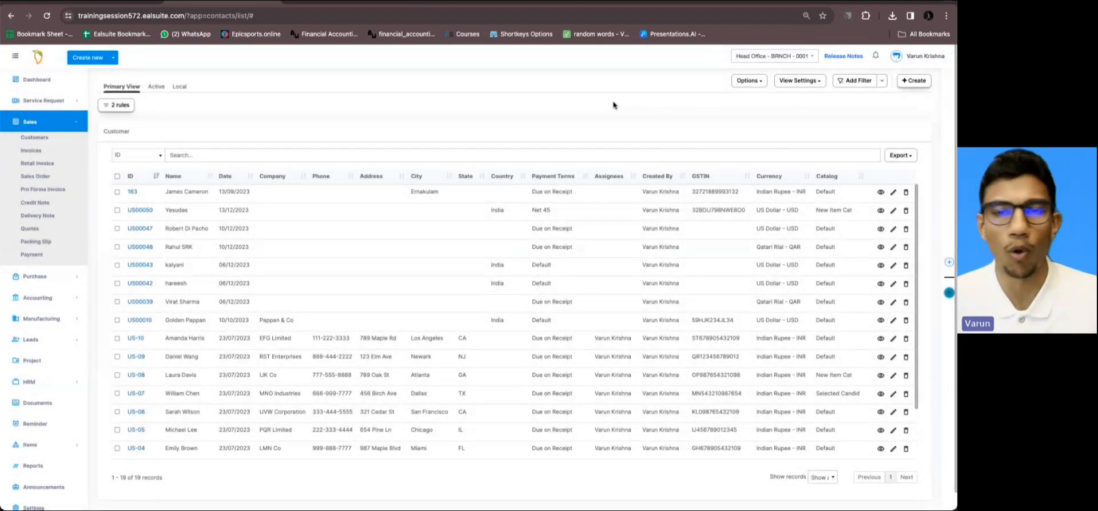